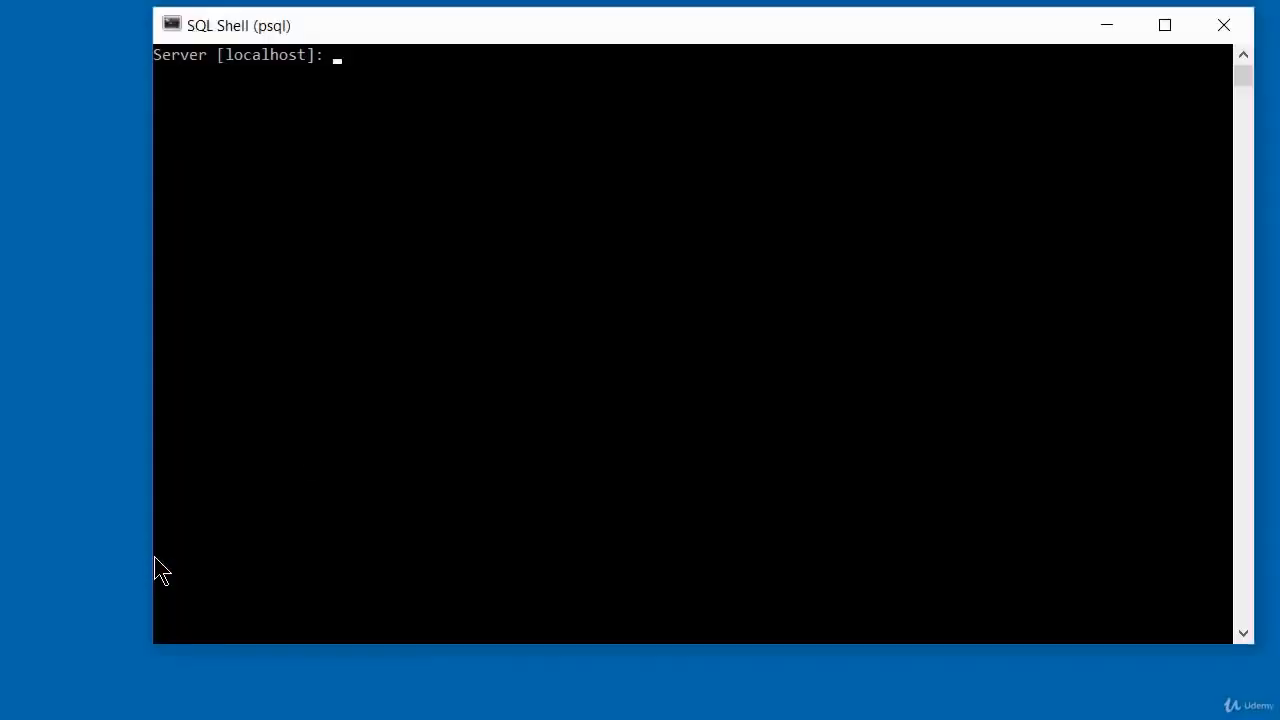
Connect to the postgres database on localhost with the default port and username, and enter the account password.
drag(543, 21, 471, 49)
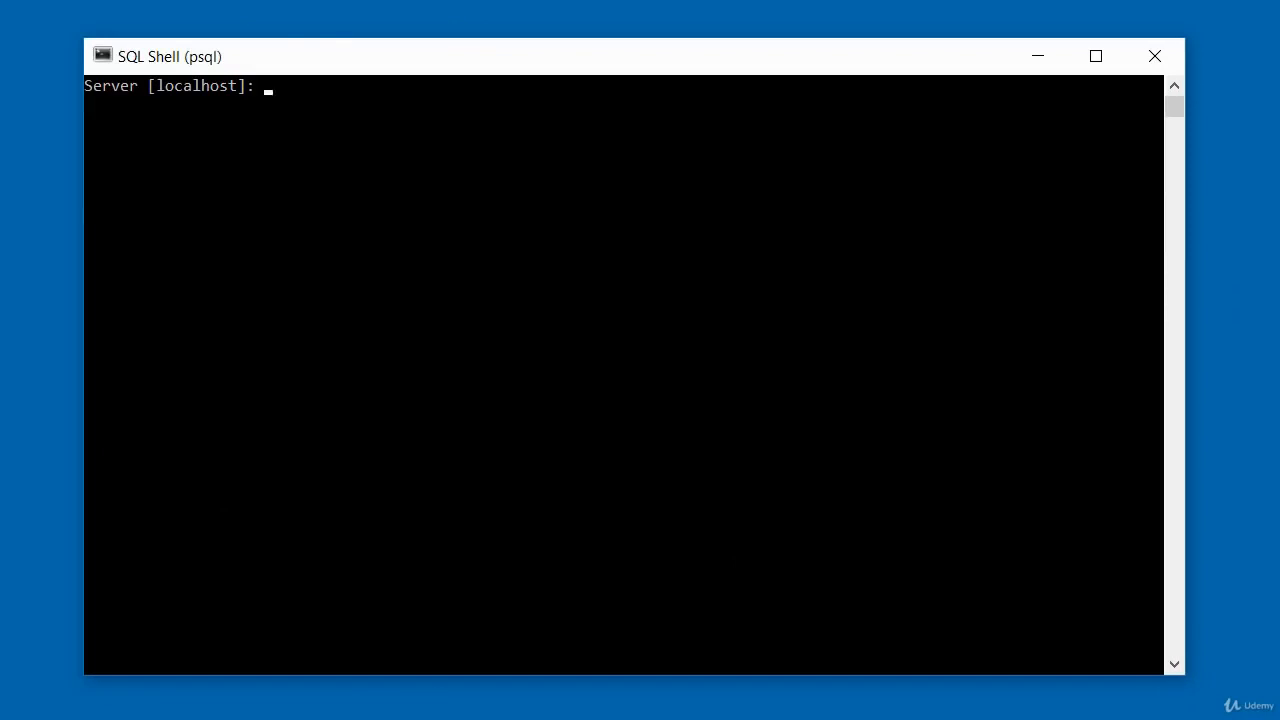
key(Return)
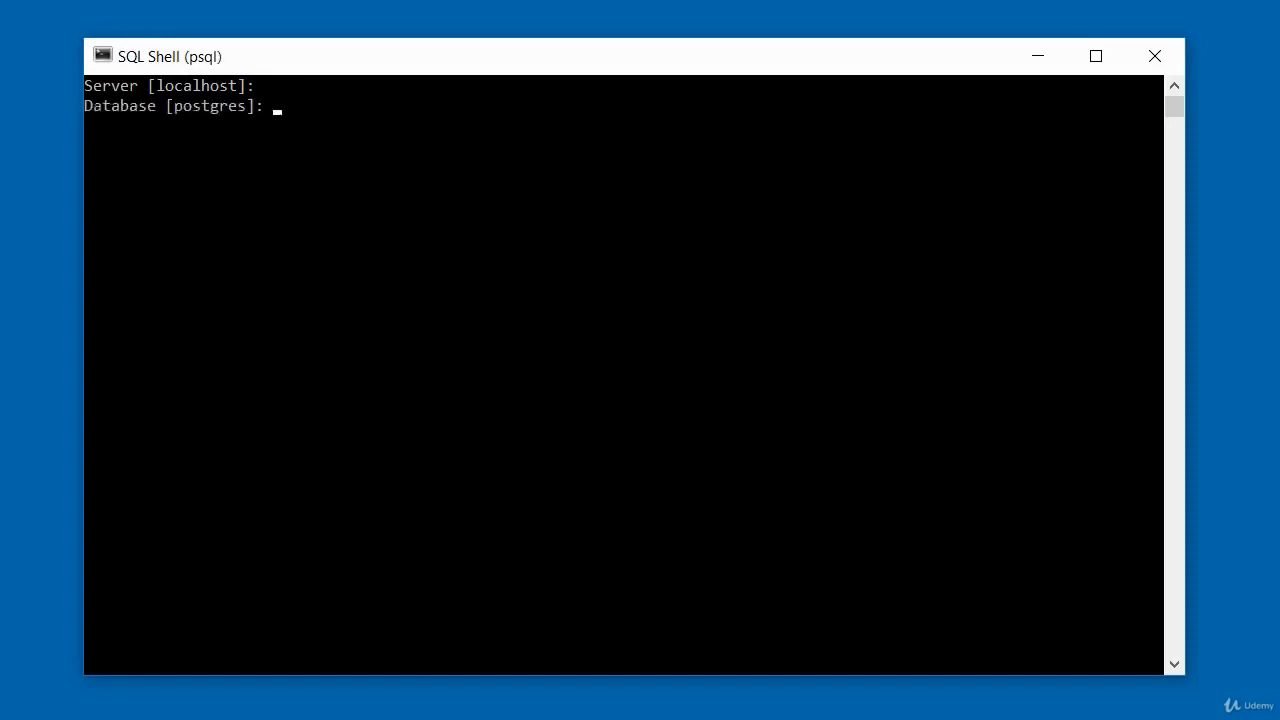
key(Return)
key(Return)
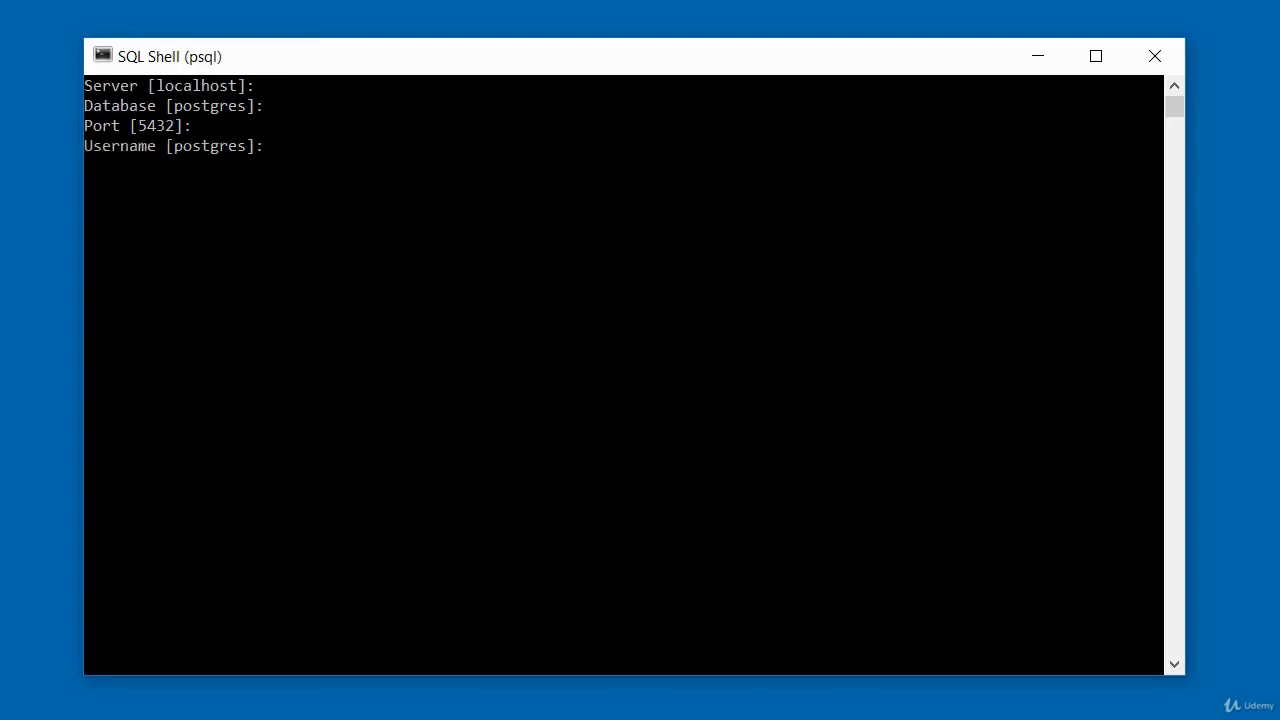
key(Return)
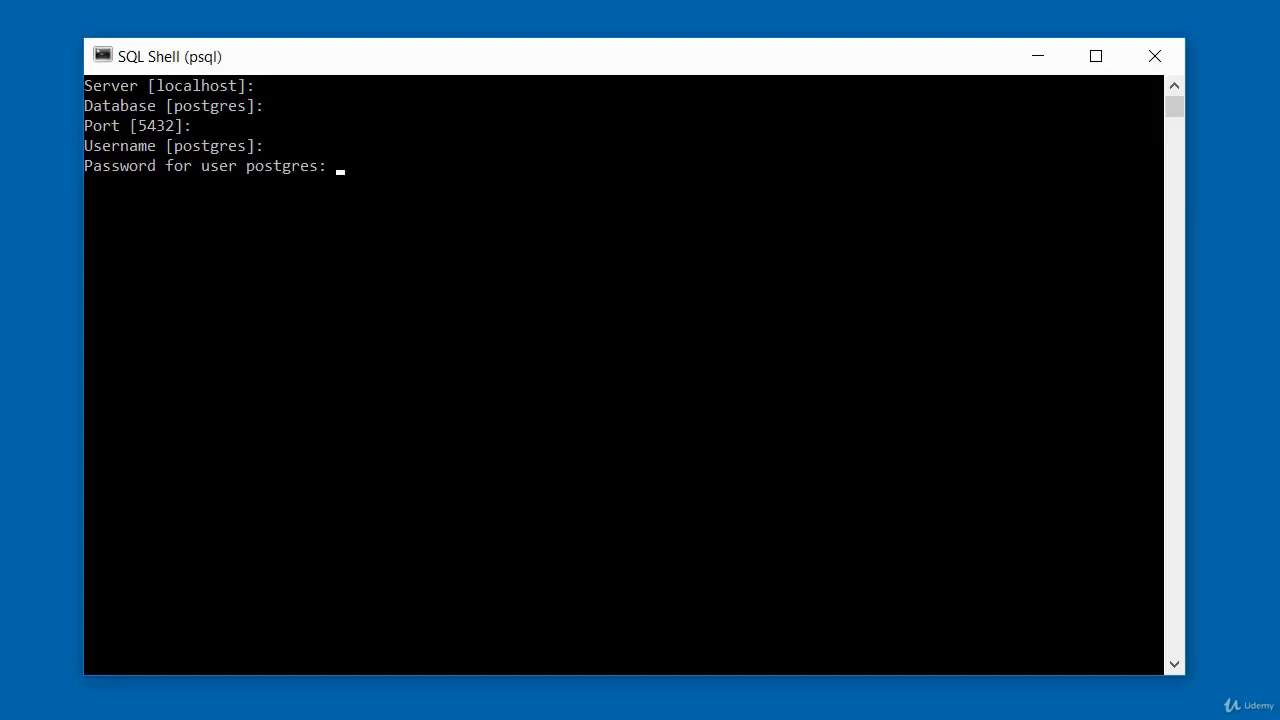
key(Return)
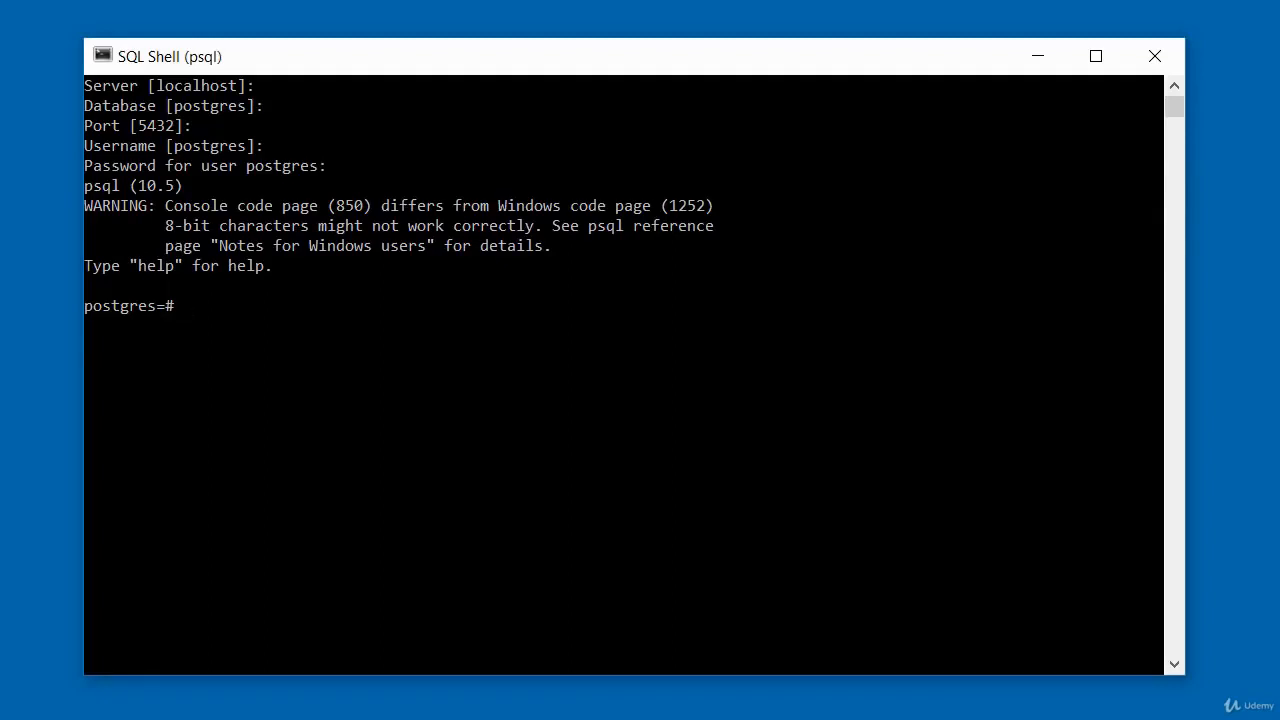
Create a database named dvdrental2 with a CREATE DATABASE statement.
text(CREATE DATABAS)
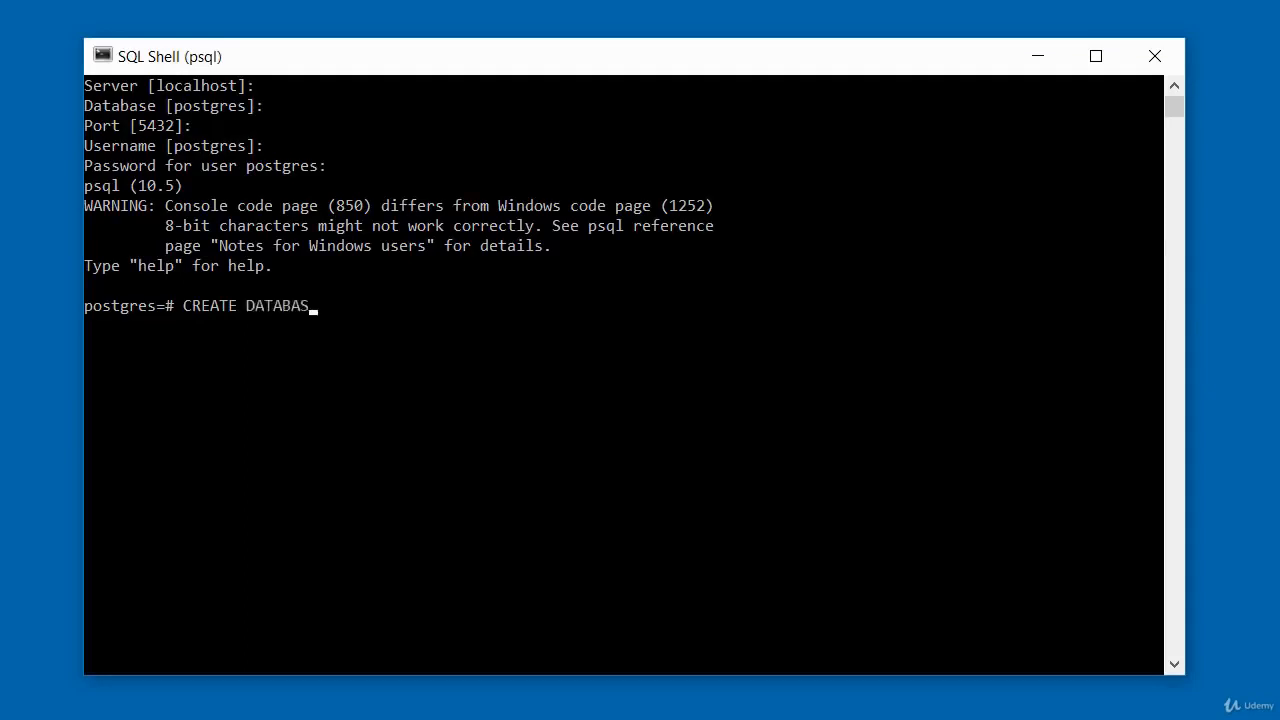
text(E dvdrental)
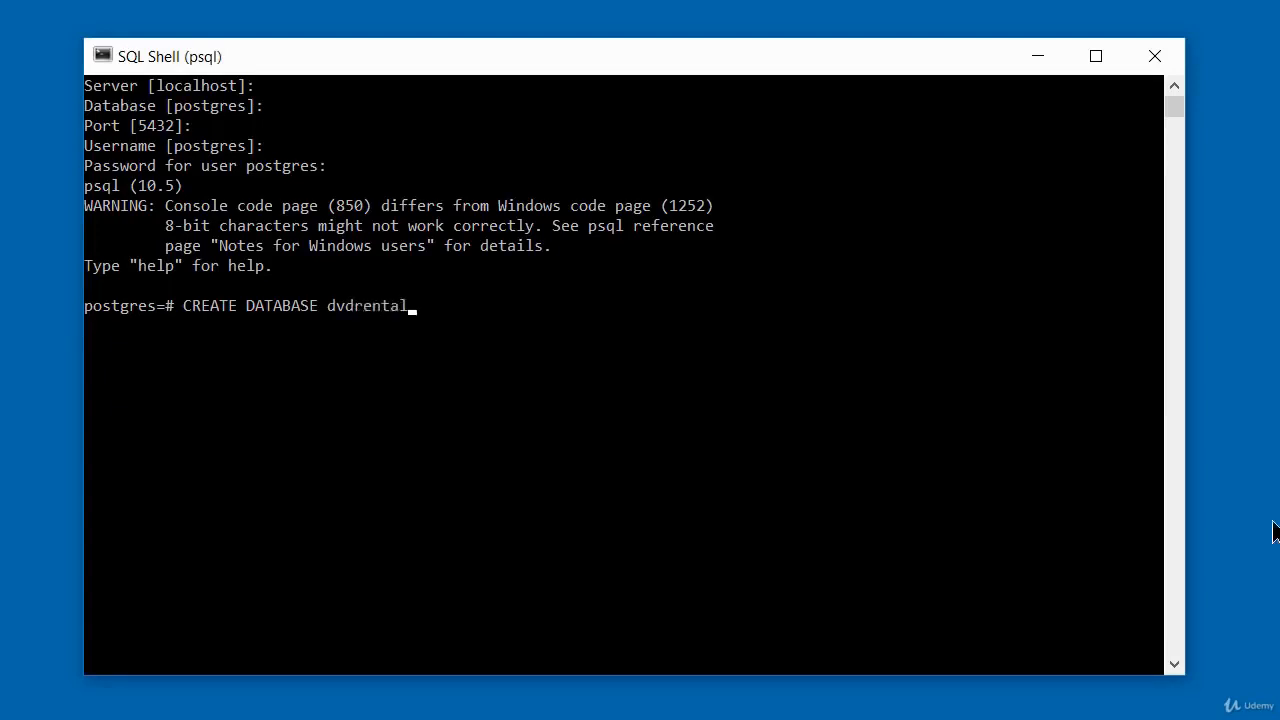
text(2;)
key(Return)
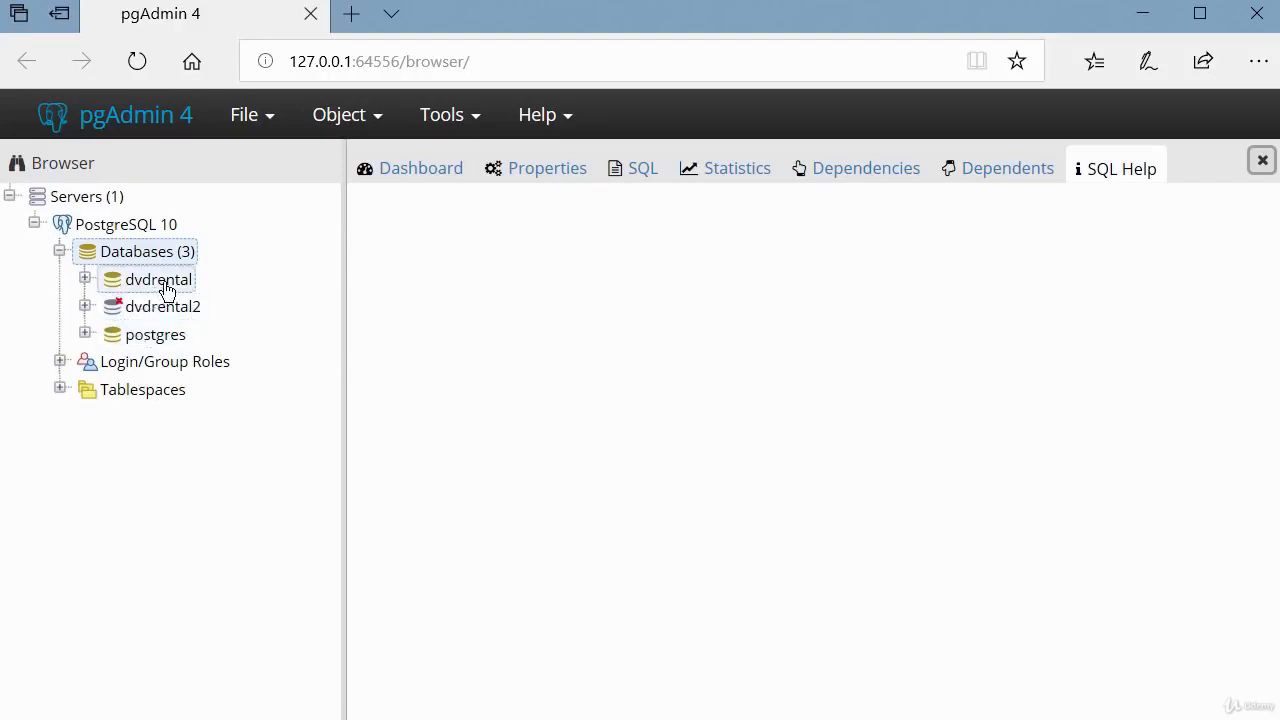
In pgAdmin, examine the dvdrental2 database's public schema for tables, and collapse the database again.
click(86, 308)
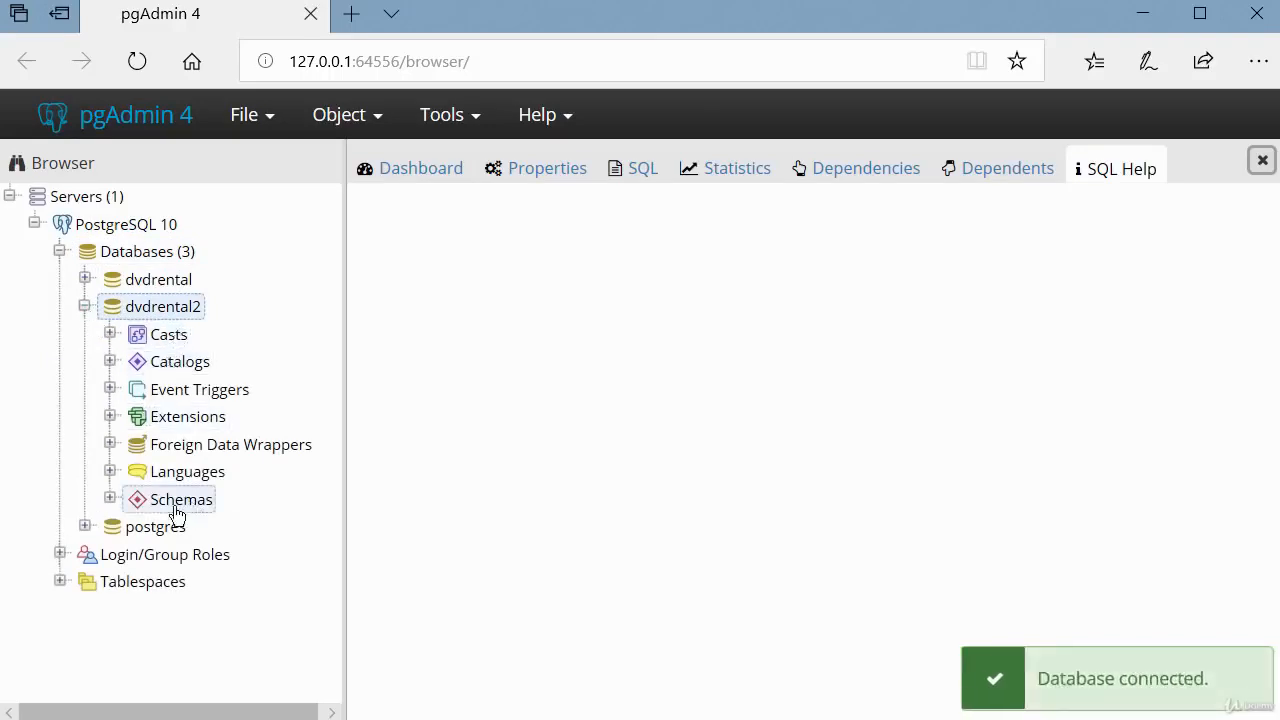
click(110, 499)
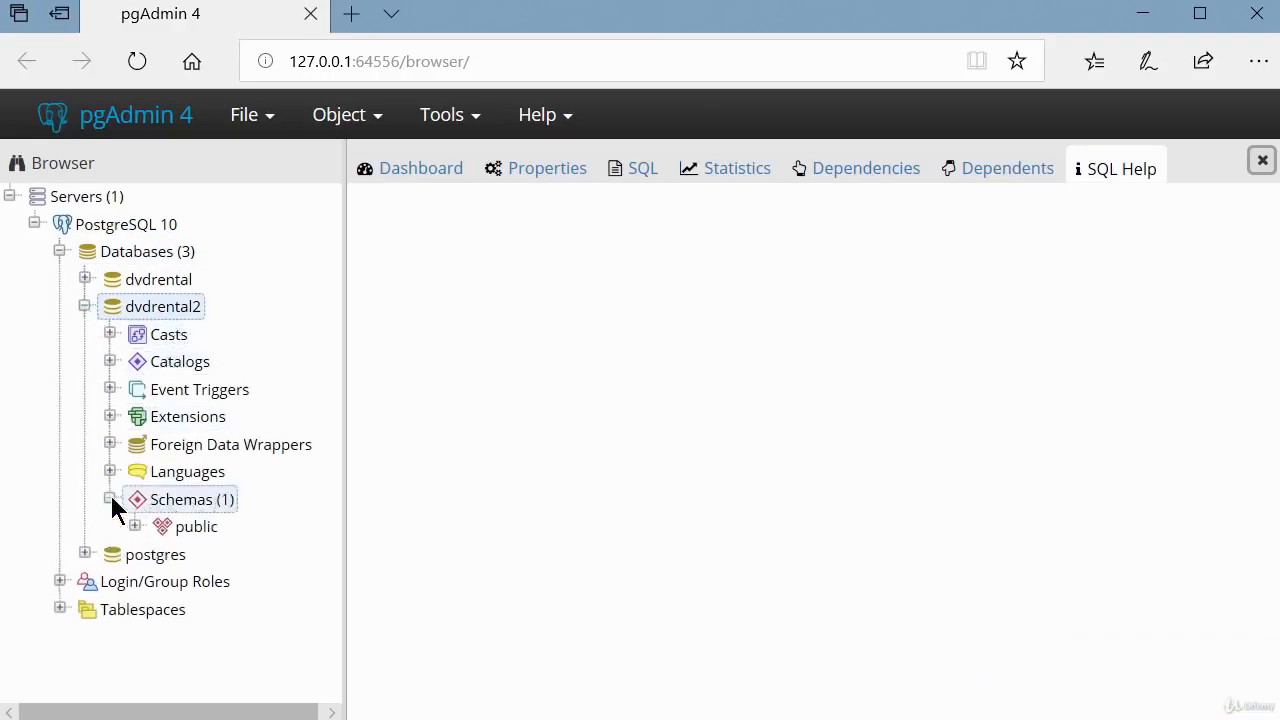
click(134, 526)
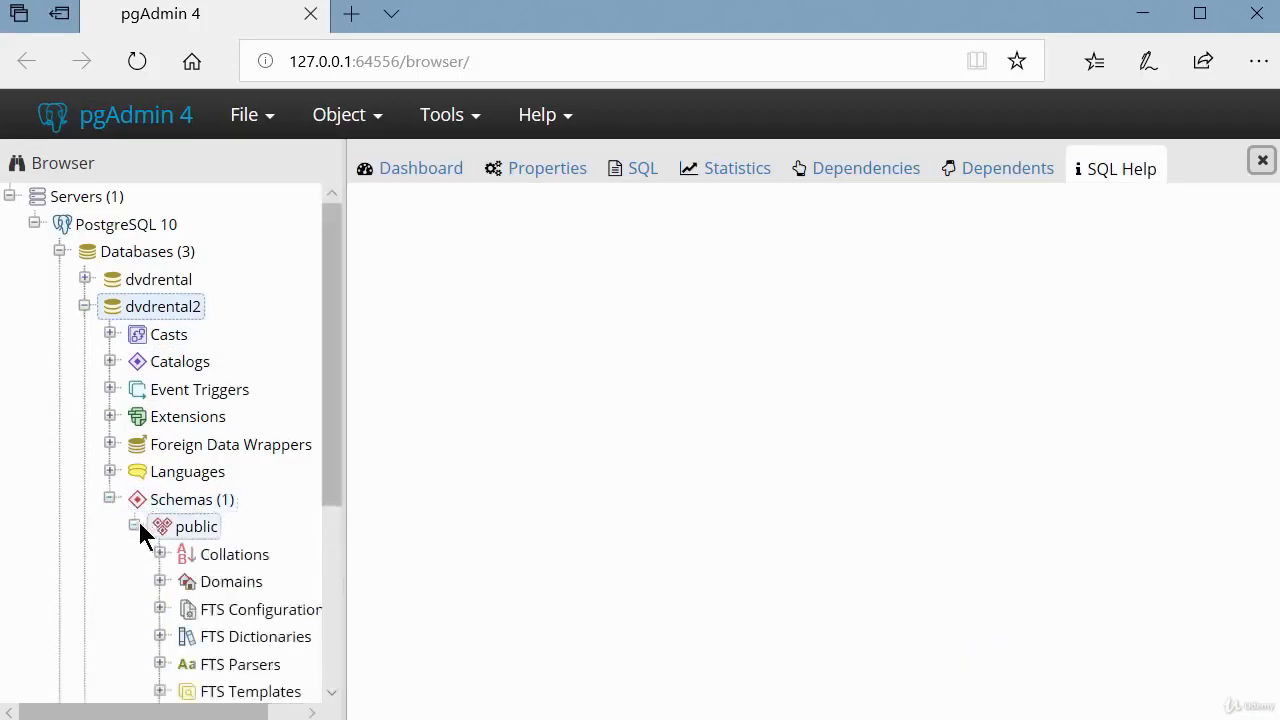
scroll(140, 525, down, 3)
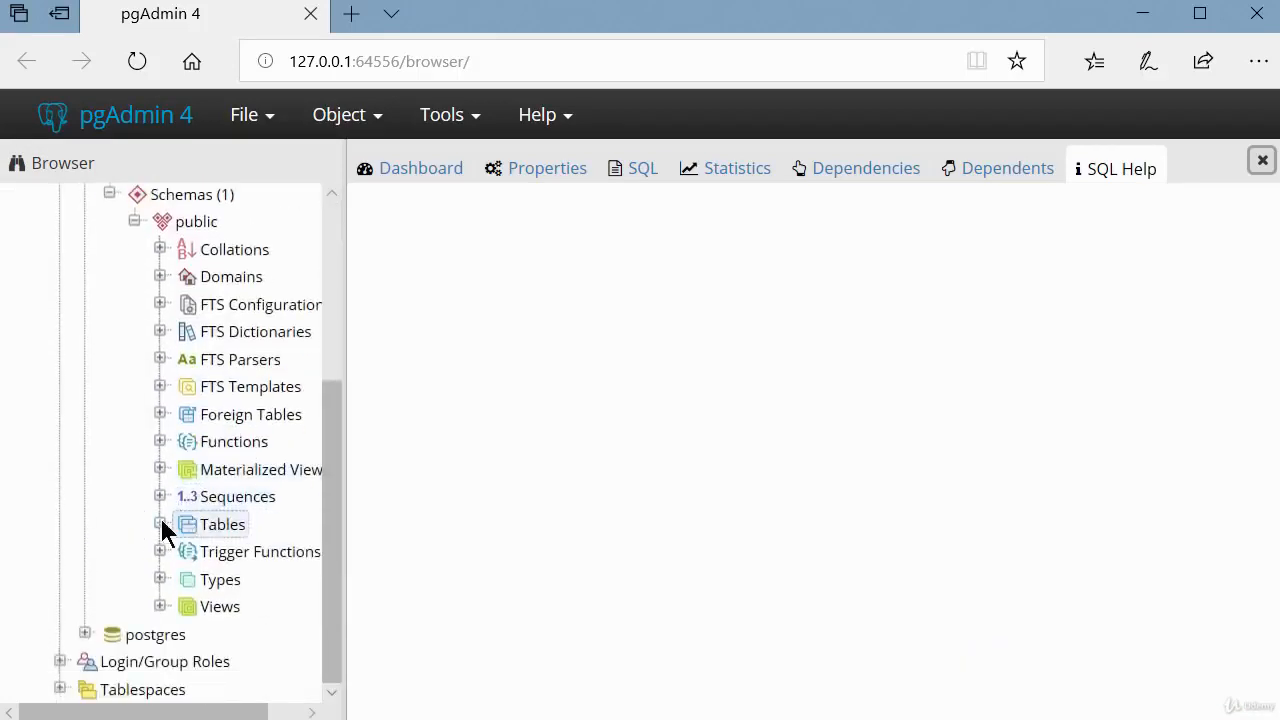
click(160, 525)
scroll(186, 494, up, 2)
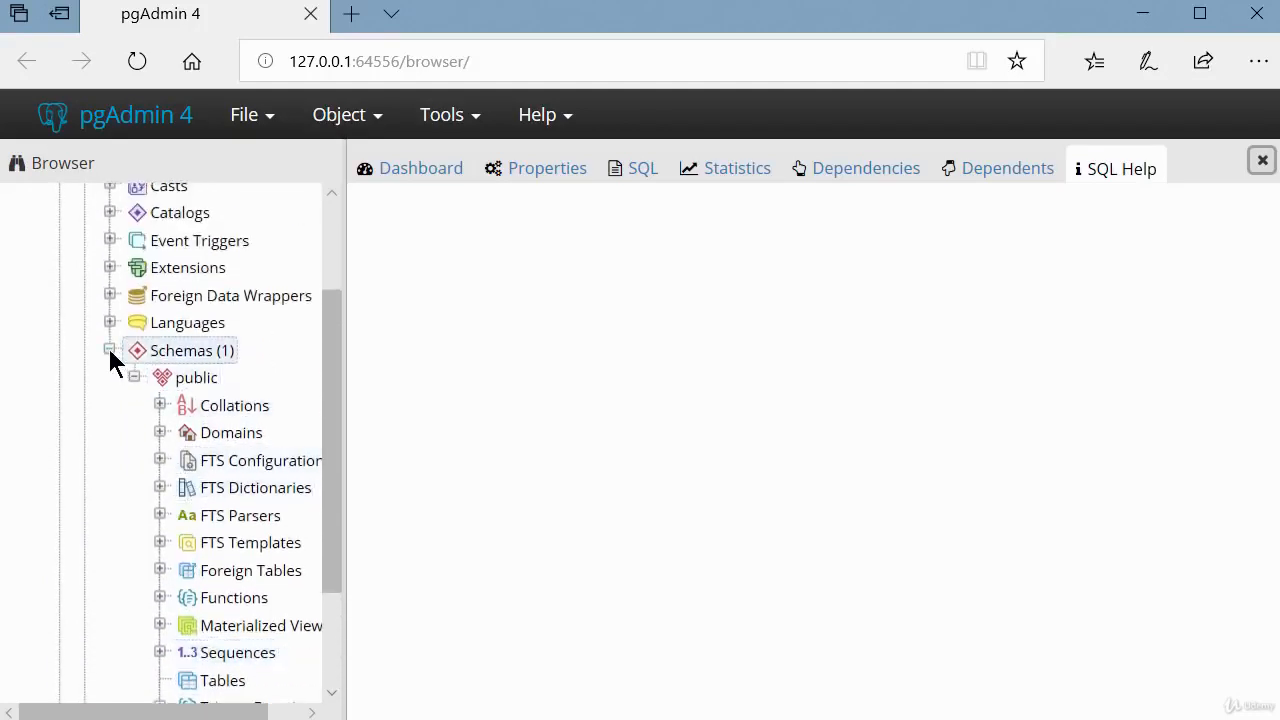
scroll(107, 350, up, 2)
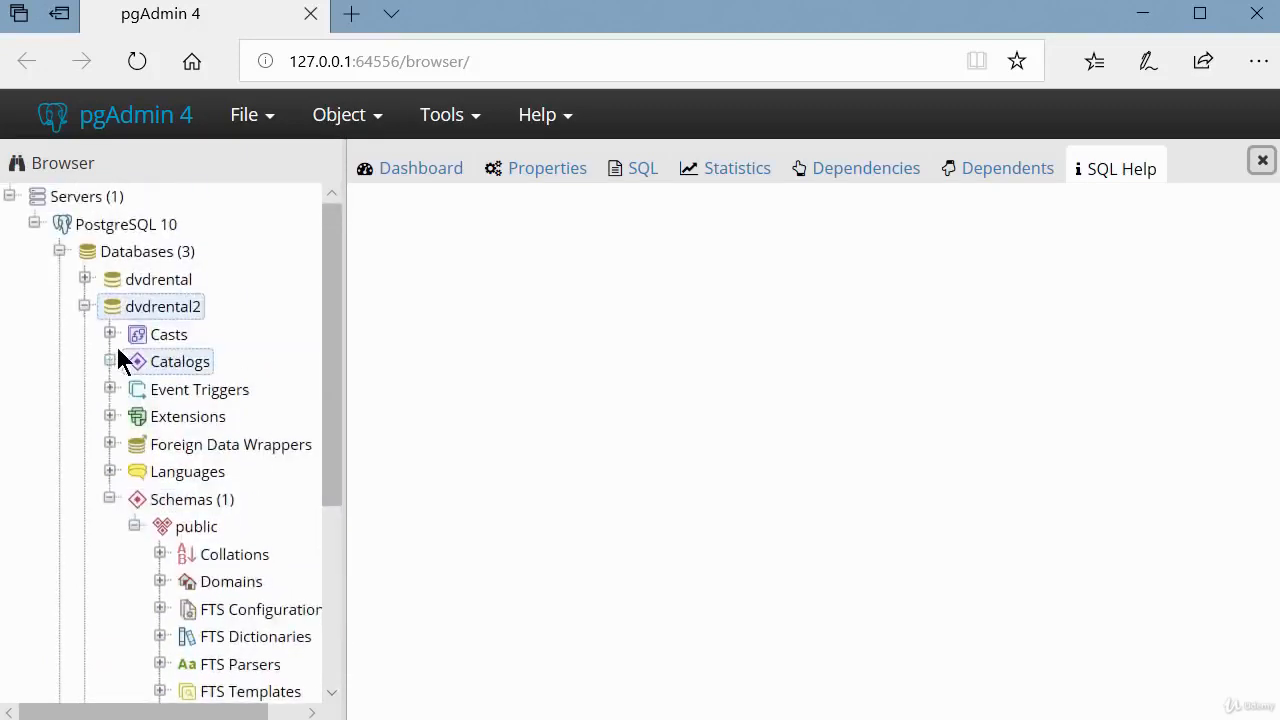
click(84, 306)
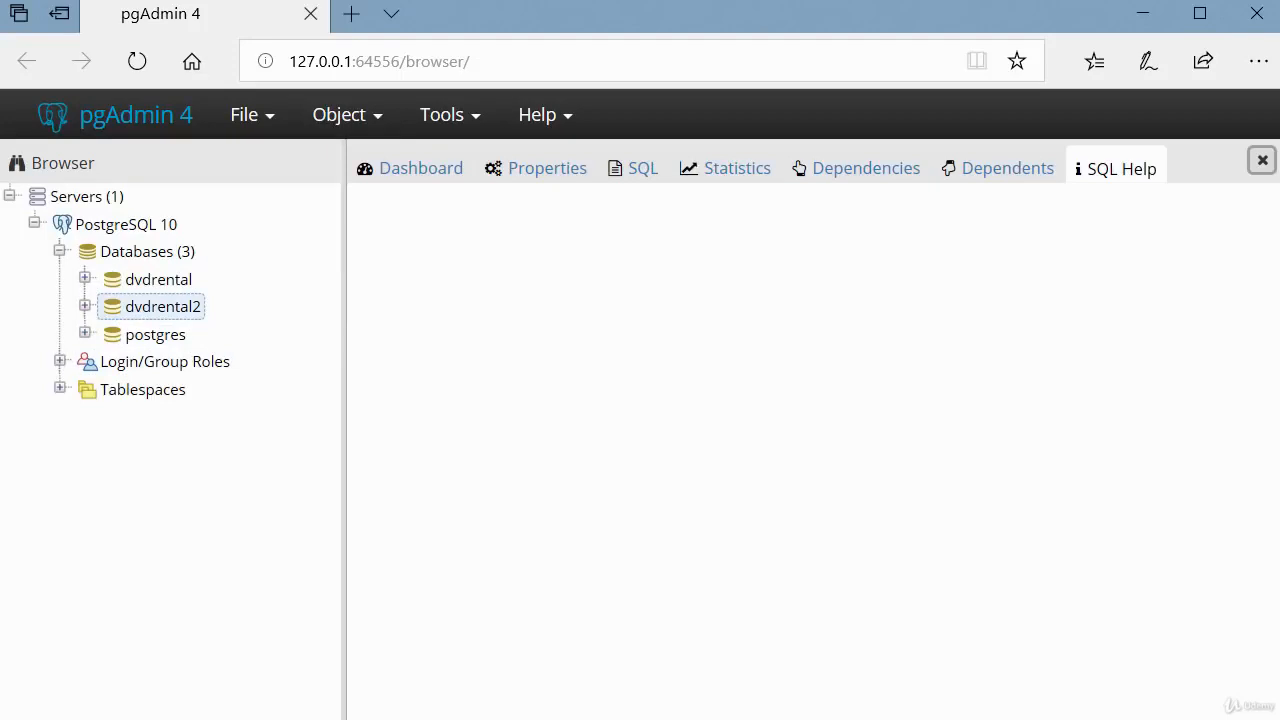
Open Command Prompt as administrator and move its window fully into view.
key(super)
text(cmd)
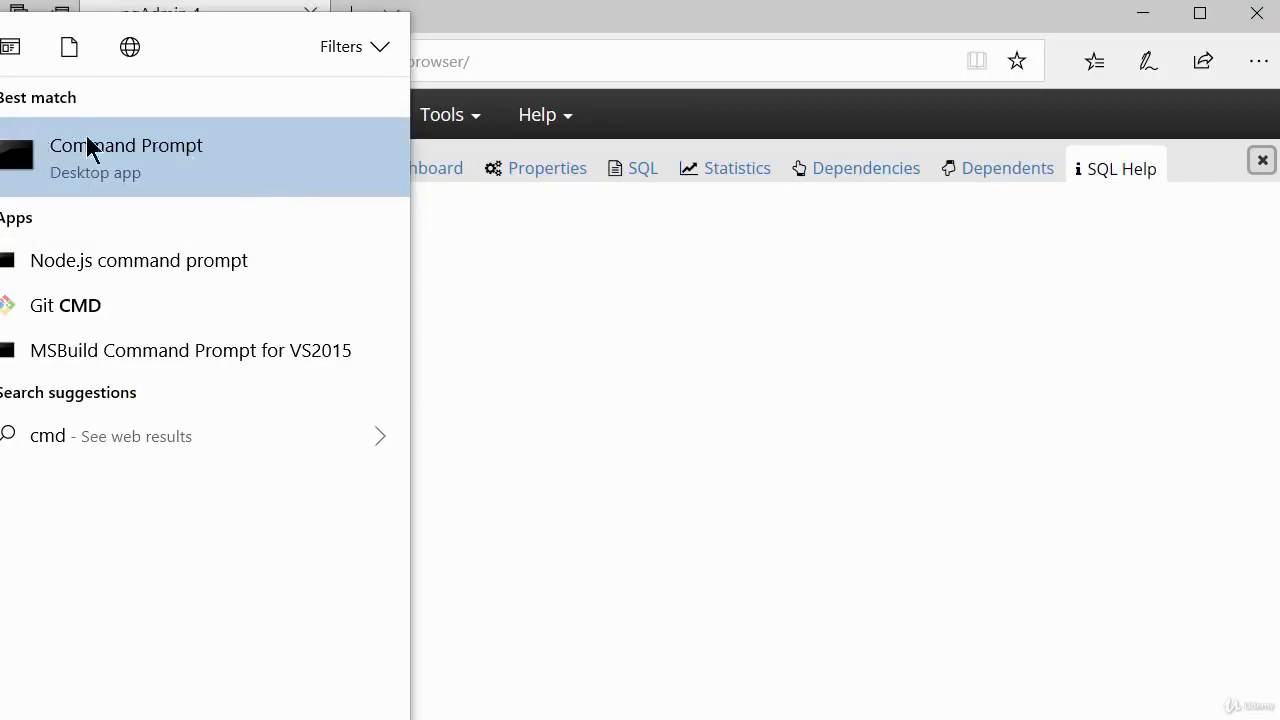
right_click(188, 160)
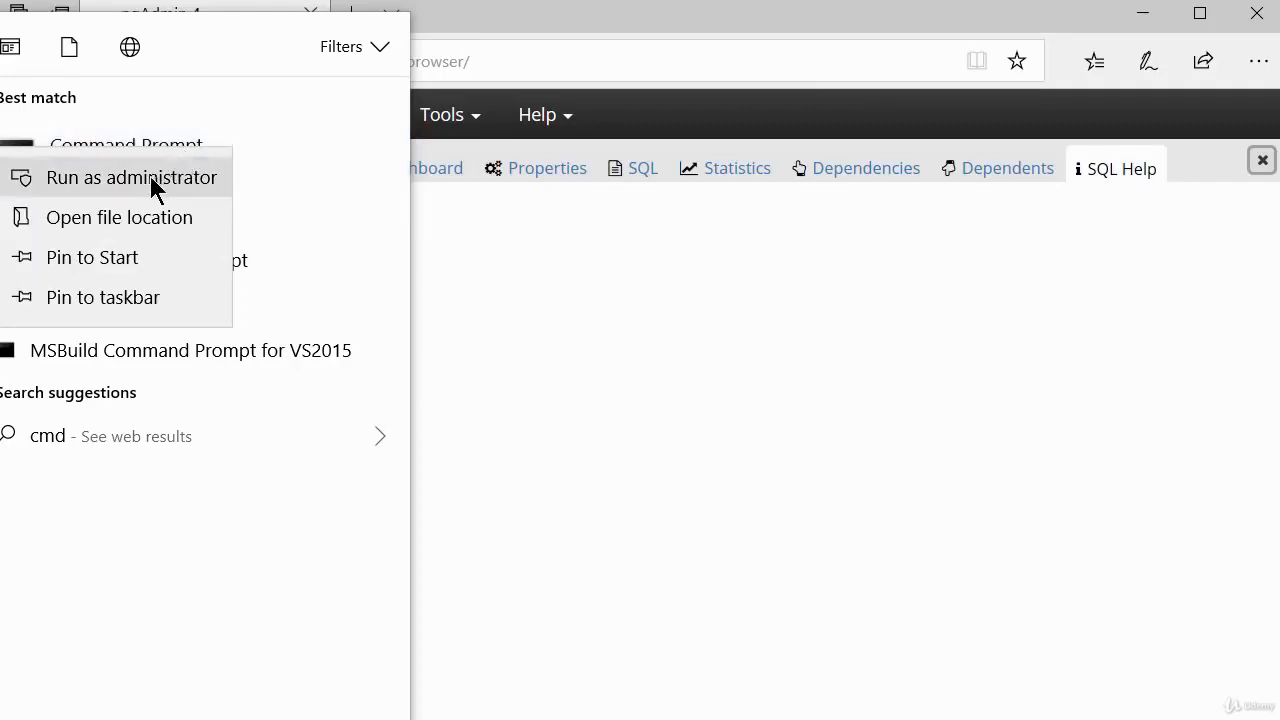
click(152, 182)
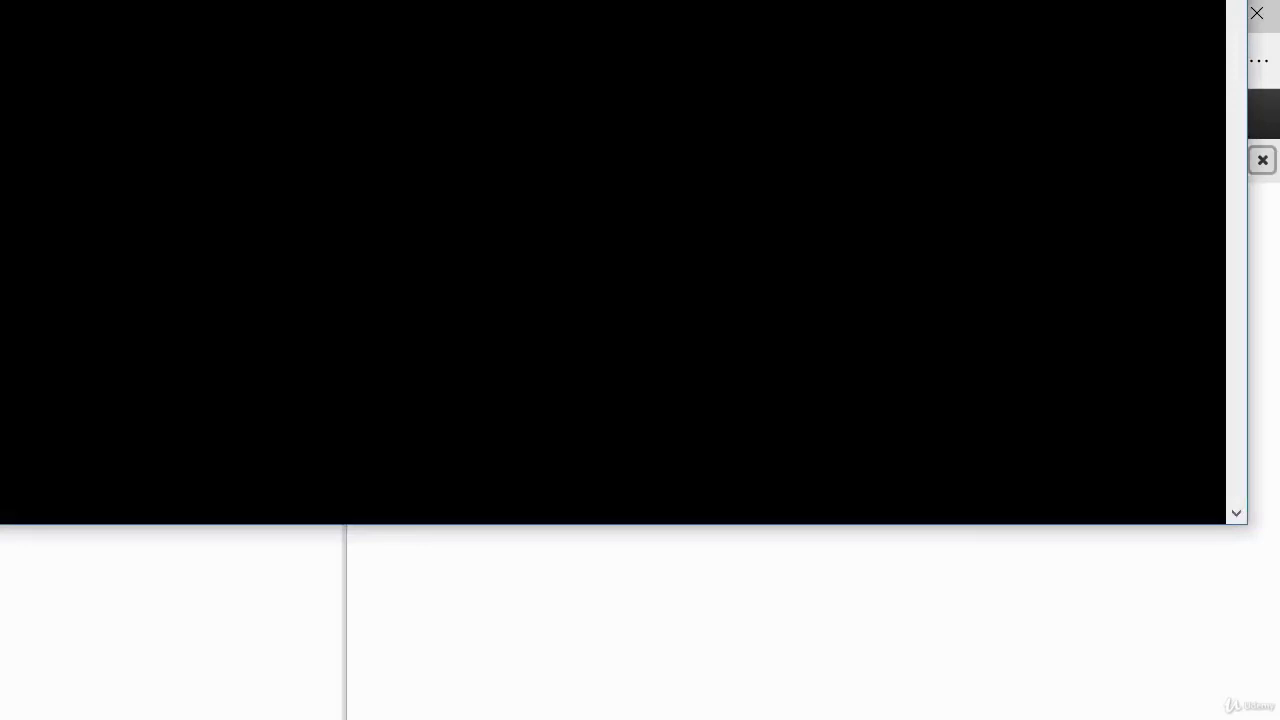
mouse_move(495, 0)
mouse_down()
mouse_move(520, 0)
mouse_move(508, 20)
mouse_up()
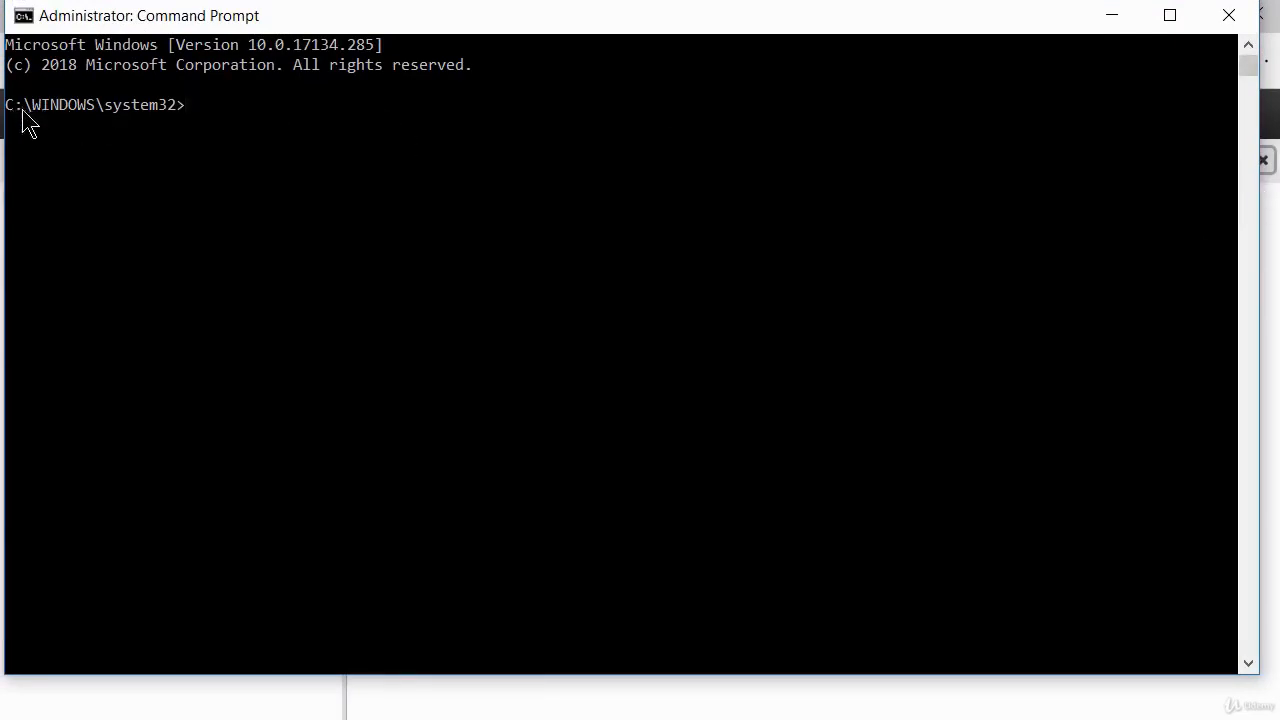
Go up two directories to the root of drive C: and clear the console.
text(cd..)
key(Return)
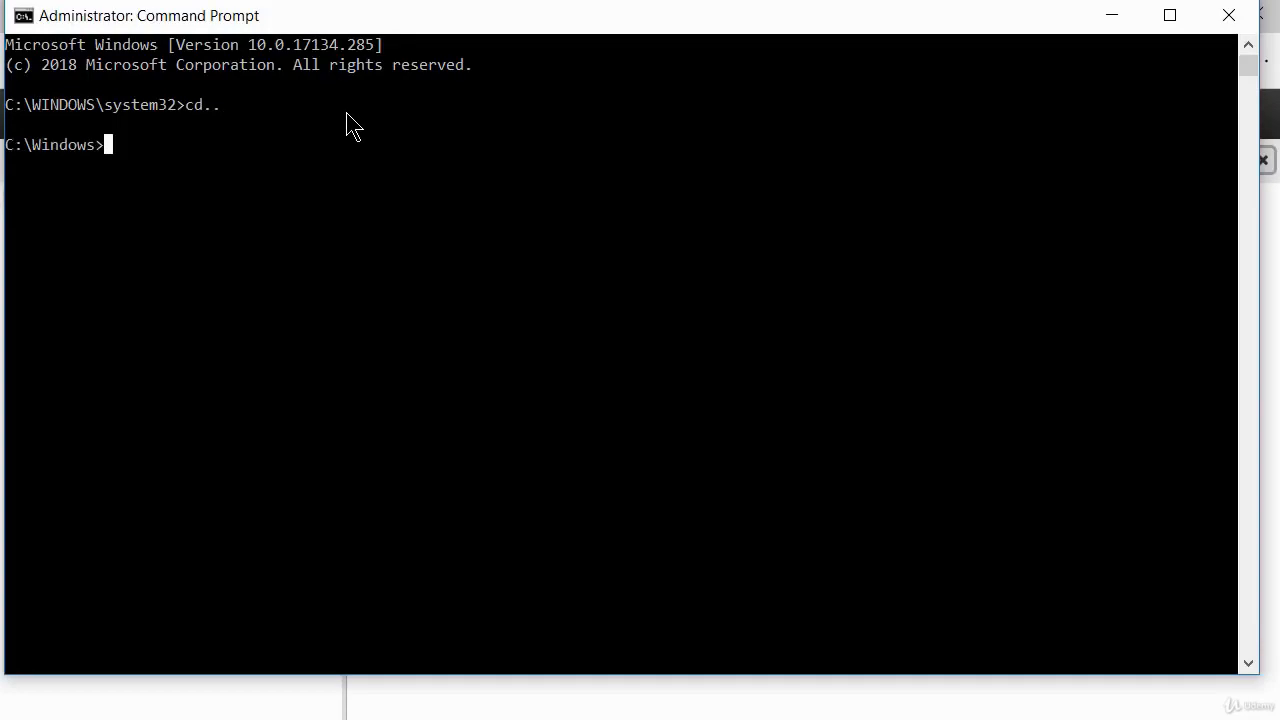
text(cd..)
key(Return)
text(cls)
key(Return)
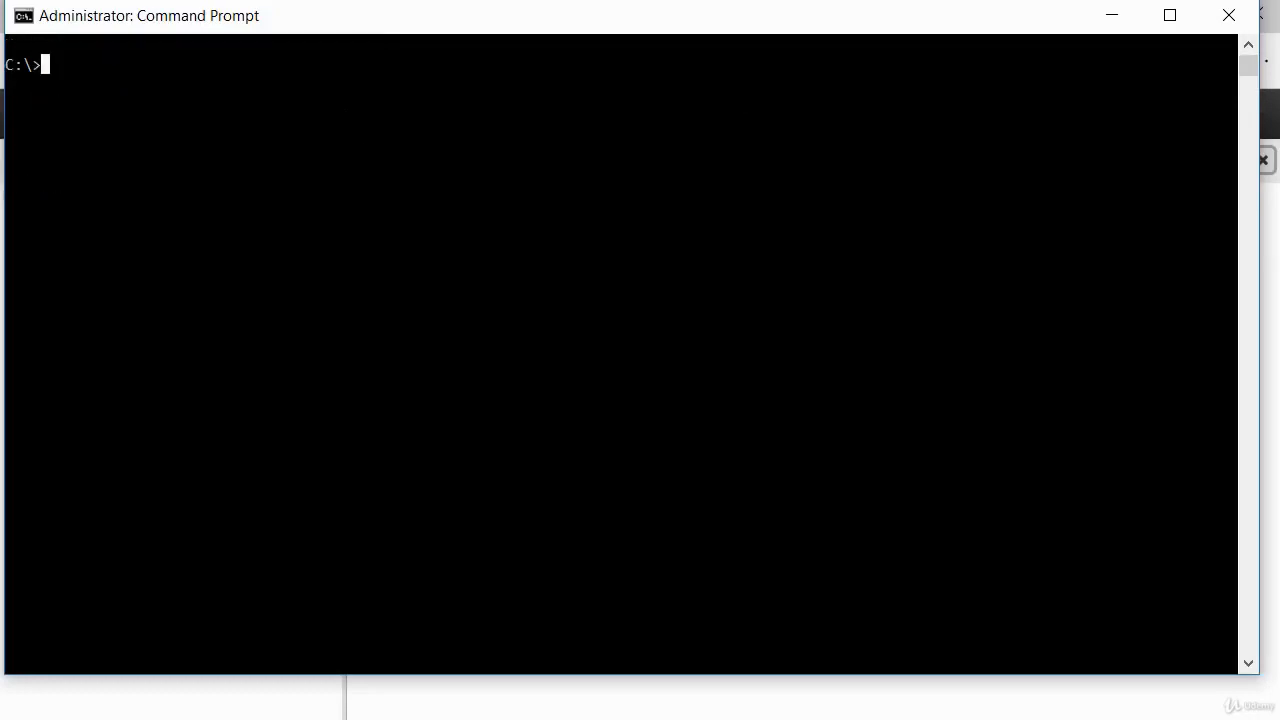
click(1257, 231)
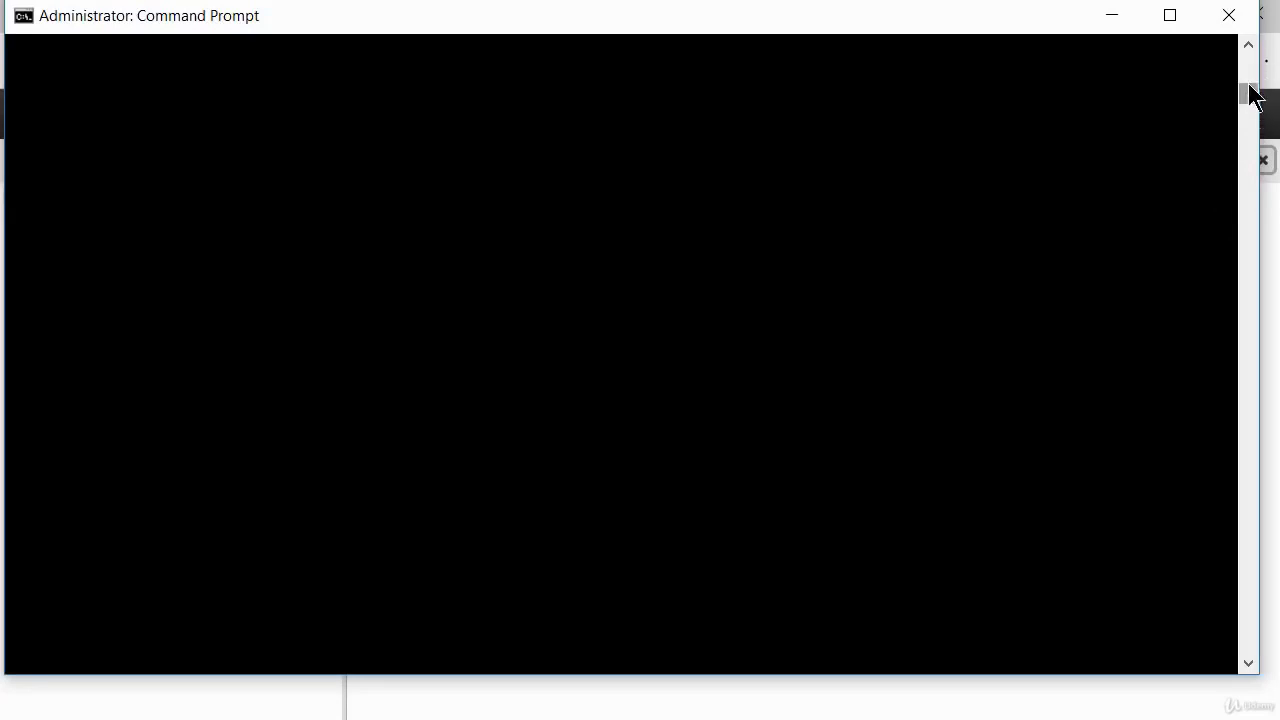
drag(1248, 70, 1245, 32)
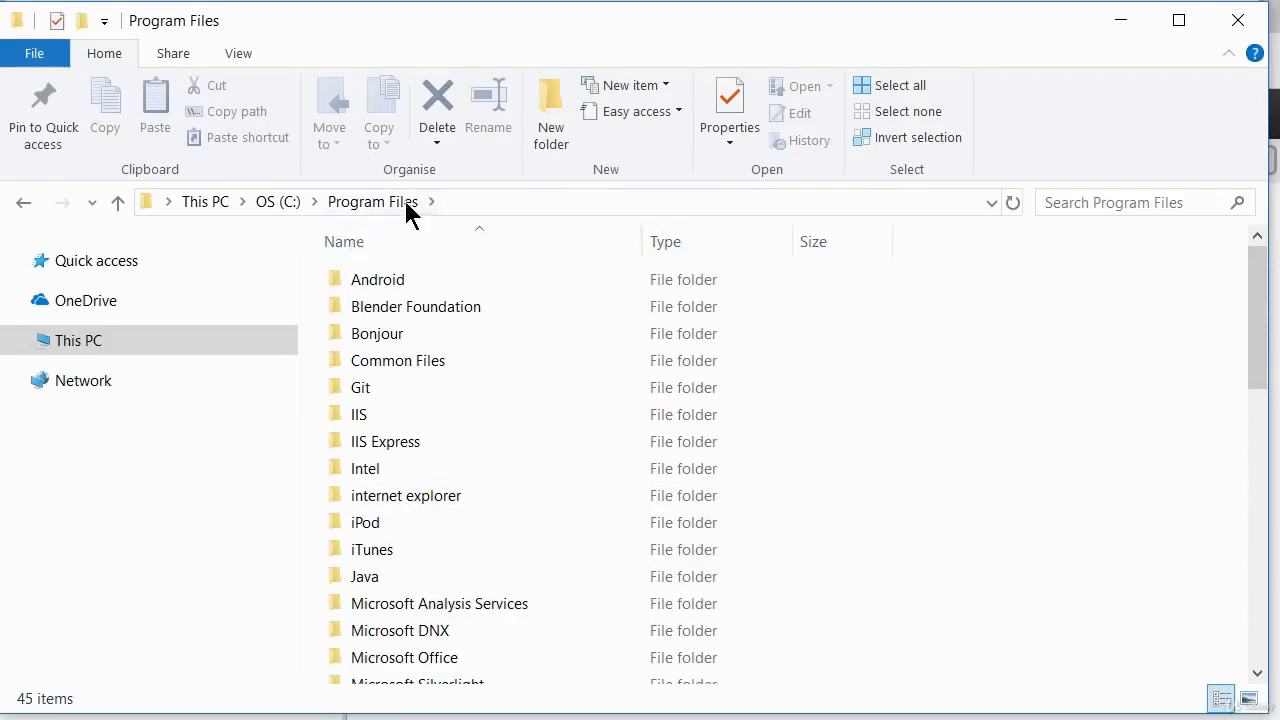
In File Explorer, open the PostgreSQL\10\bin folder inside Program Files.
scroll(476, 350, down, 5)
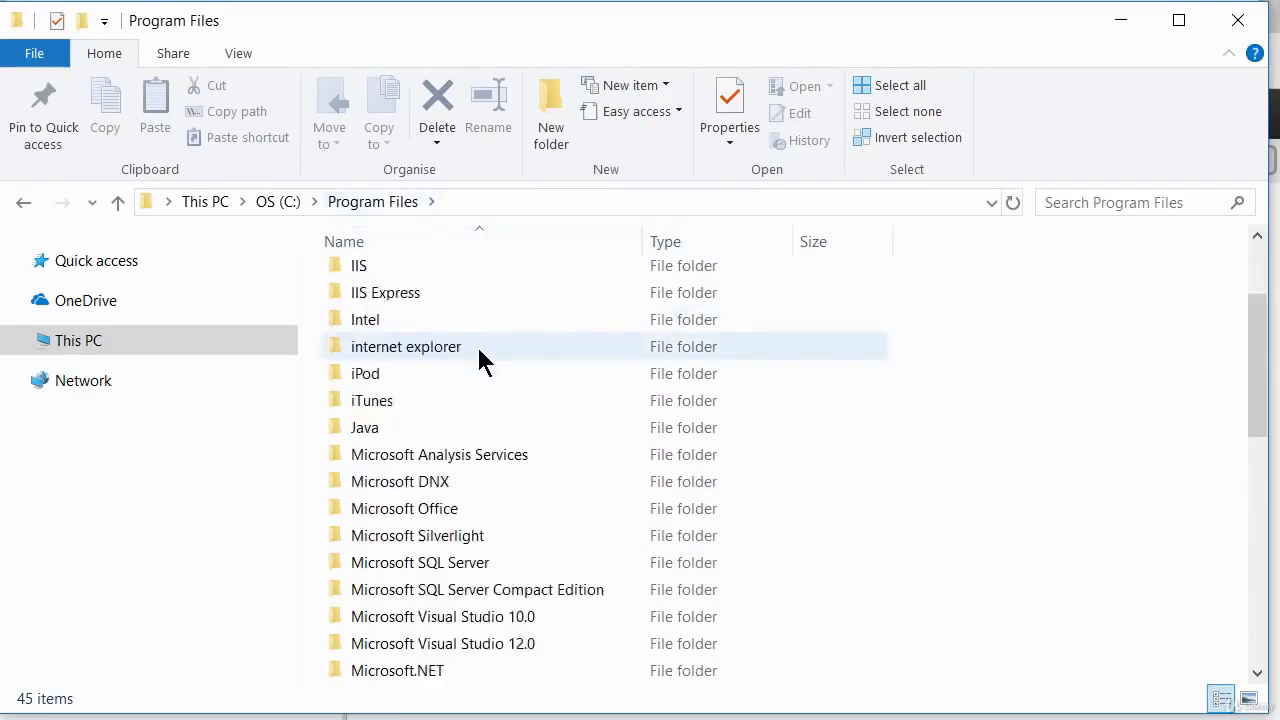
scroll(476, 372, down, 1)
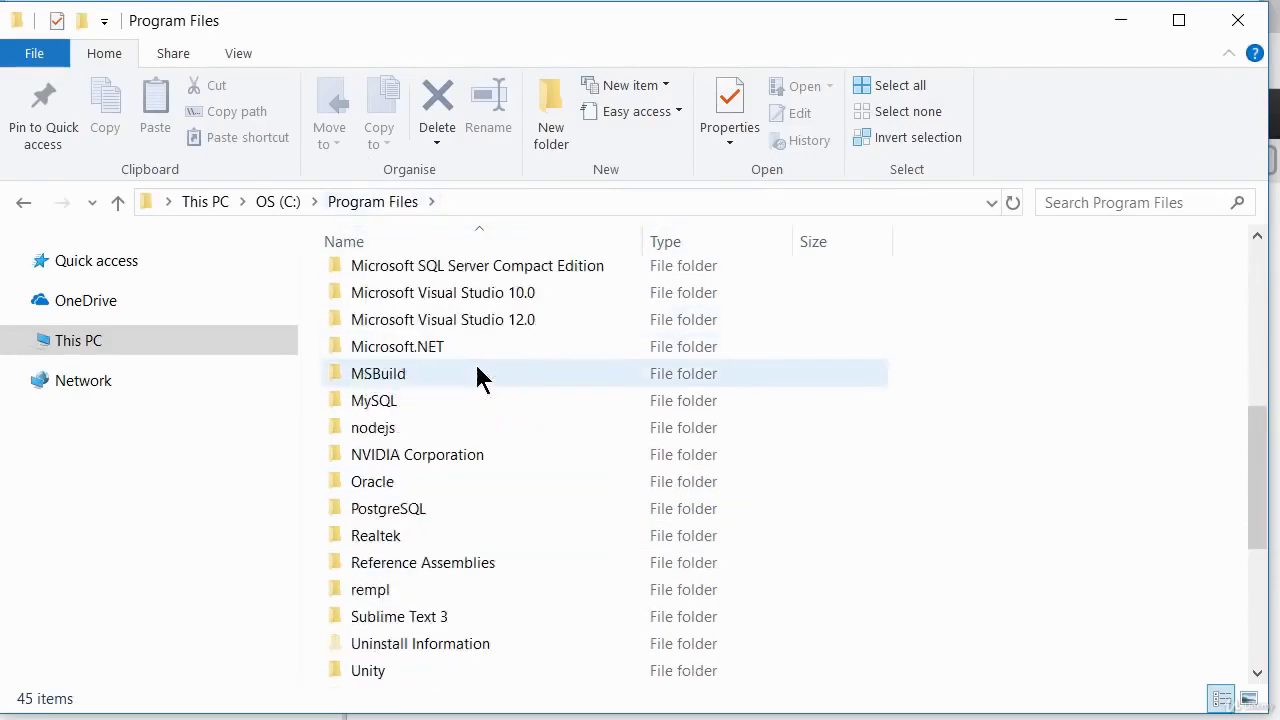
double_click(390, 511)
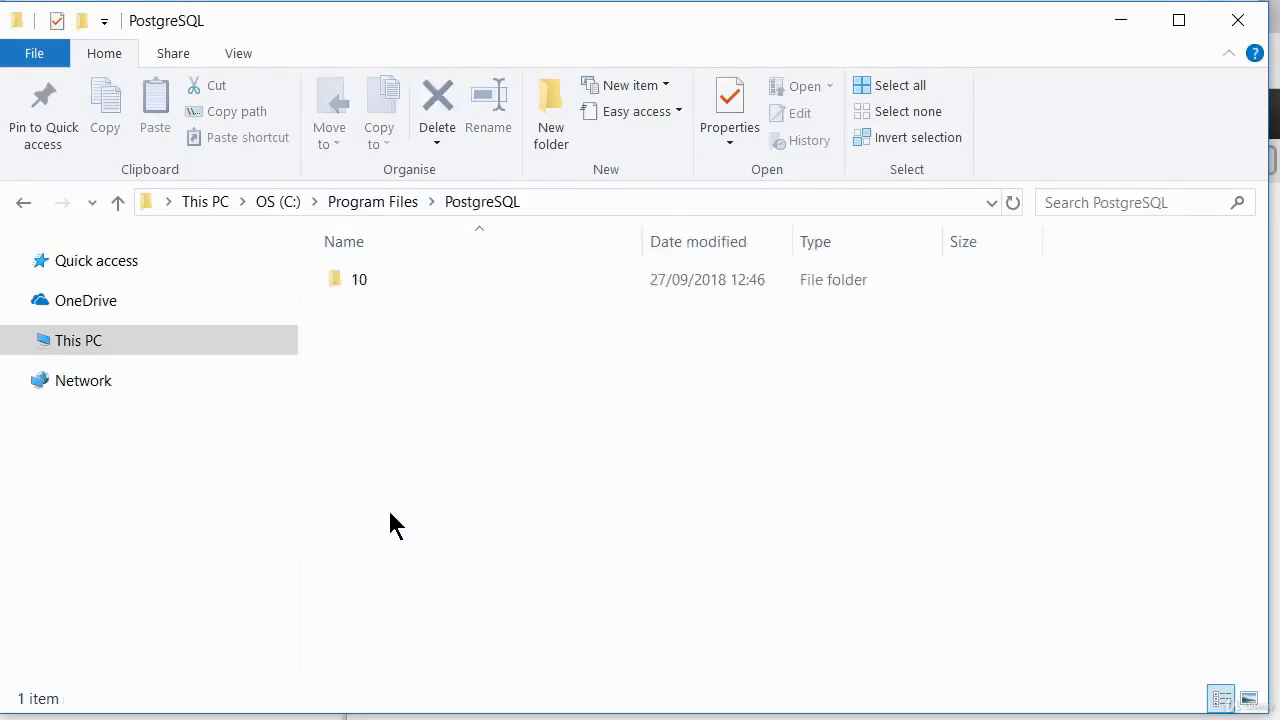
double_click(362, 277)
double_click(362, 280)
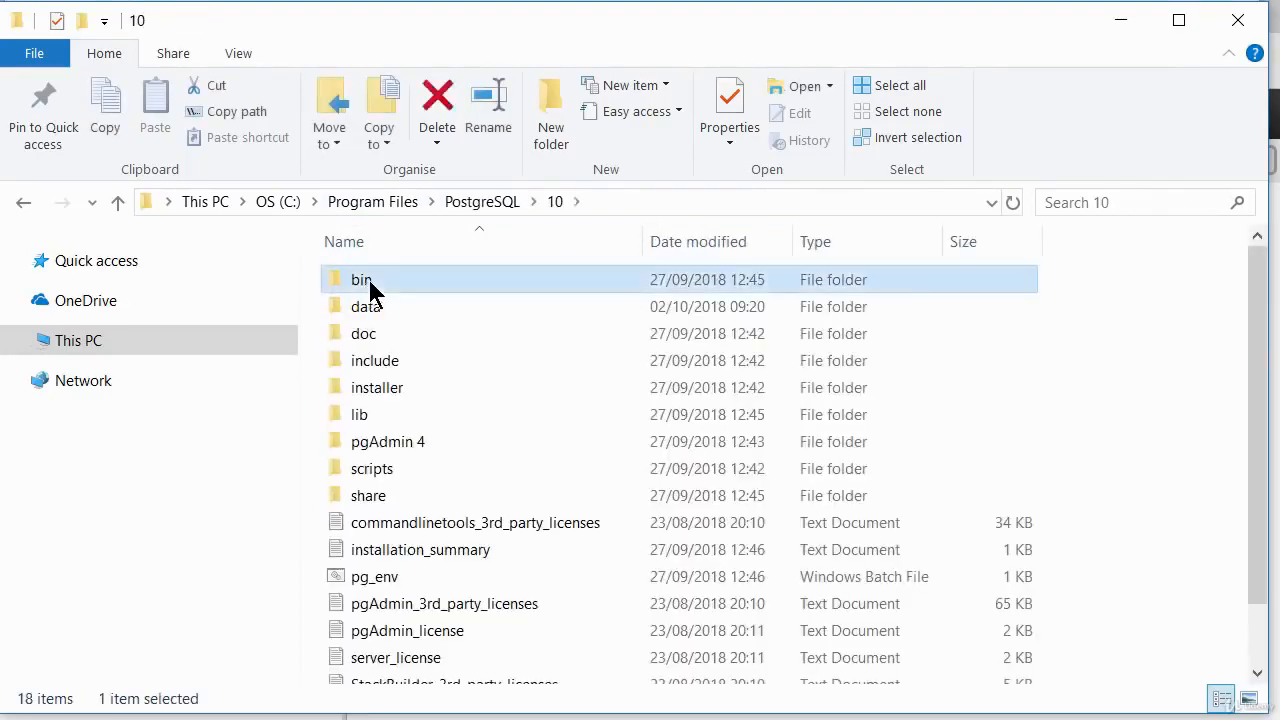
Copy the full path of the bin folder, C:\Program Files\PostgreSQL\10\bin.
click(636, 203)
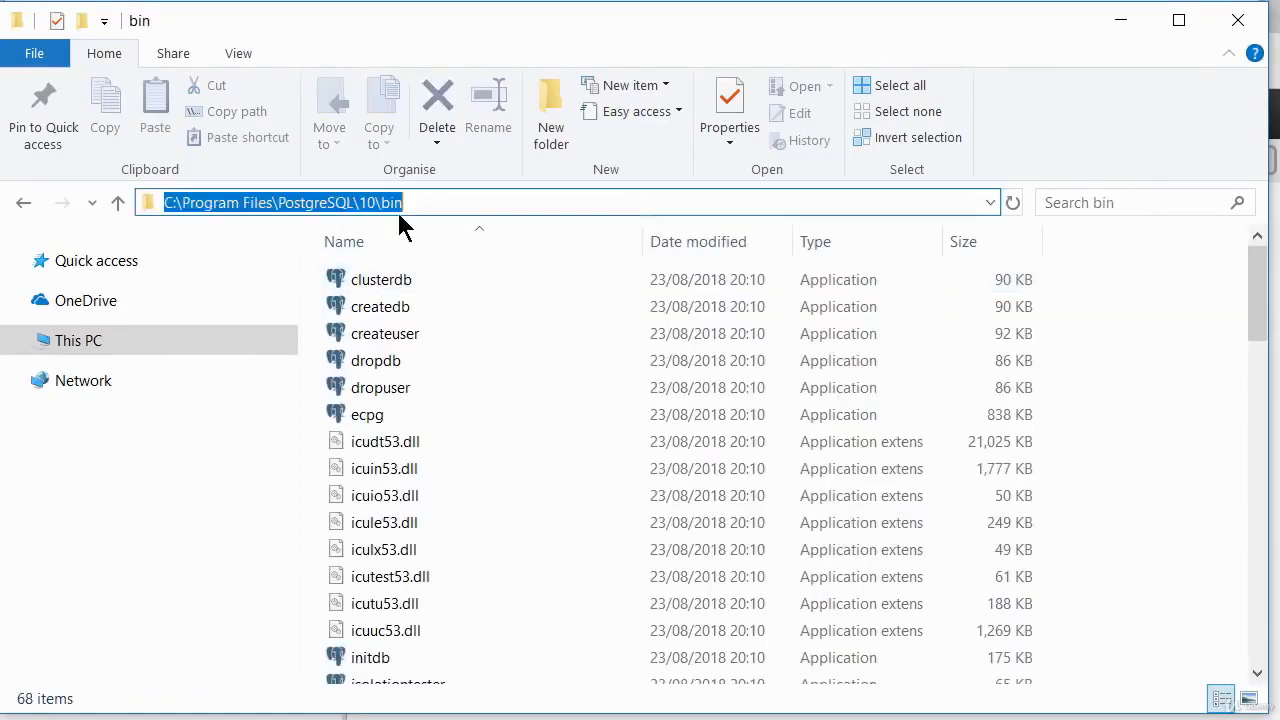
click(423, 203)
drag(423, 203, 163, 203)
right_click(210, 204)
click(274, 278)
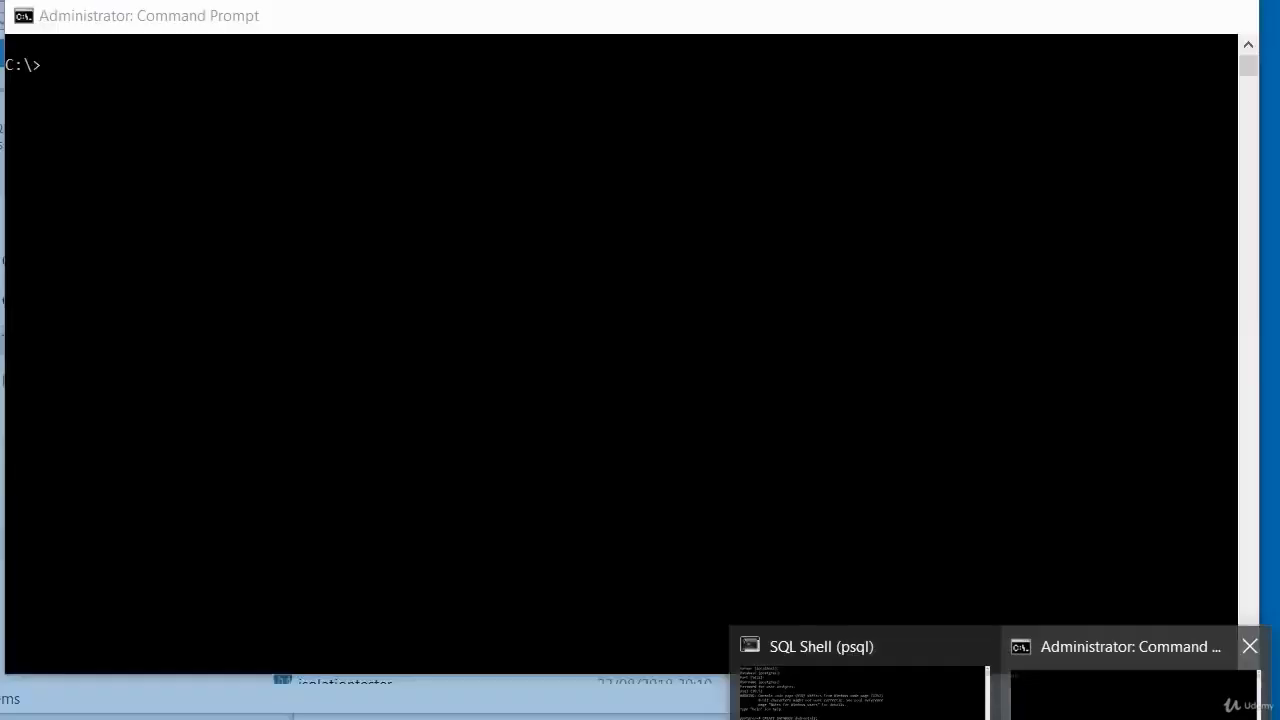
In the administrator Command Prompt, change to C:\Program Files\PostgreSQL\10\bin and clear the console.
click(1135, 685)
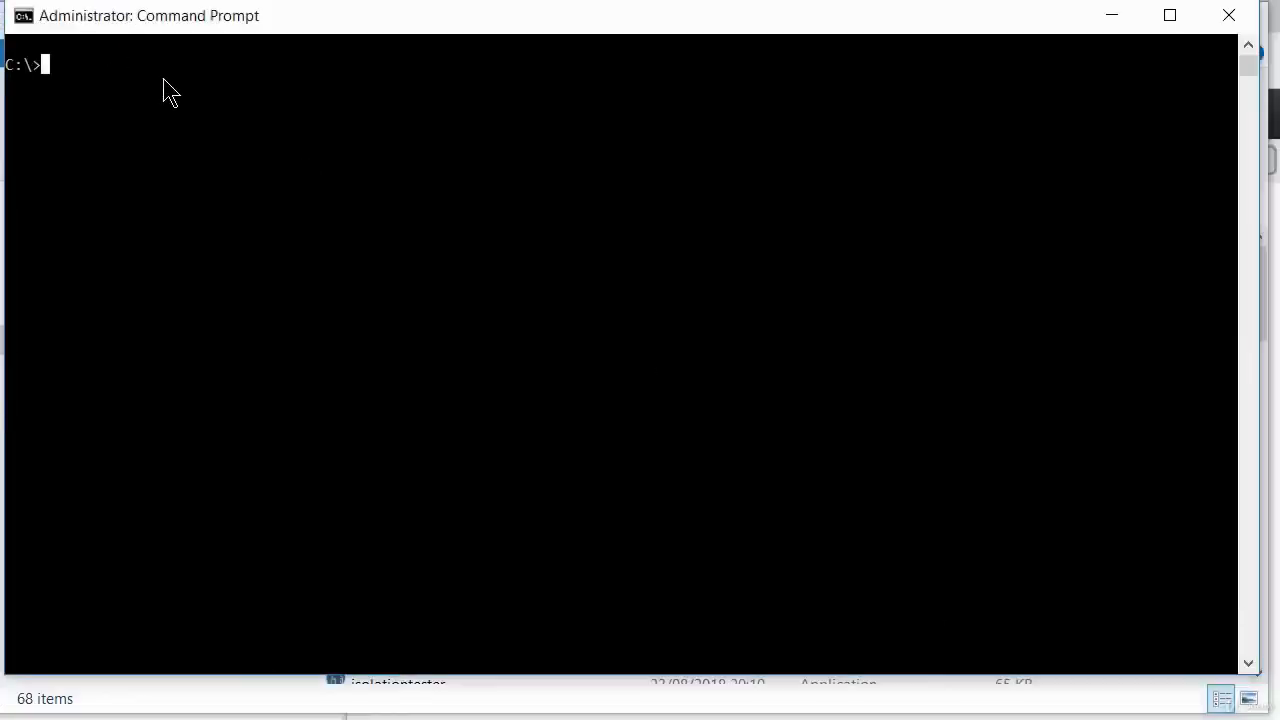
text(cd)
right_click(160, 77)
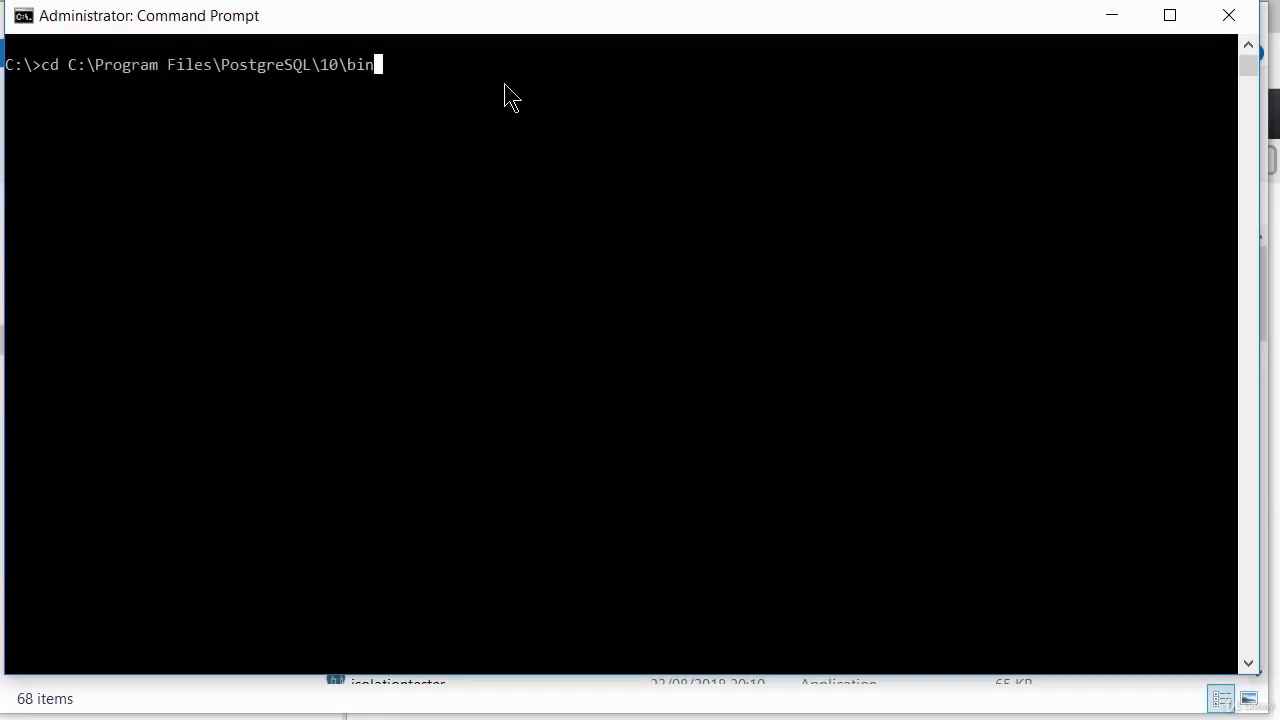
key(Return)
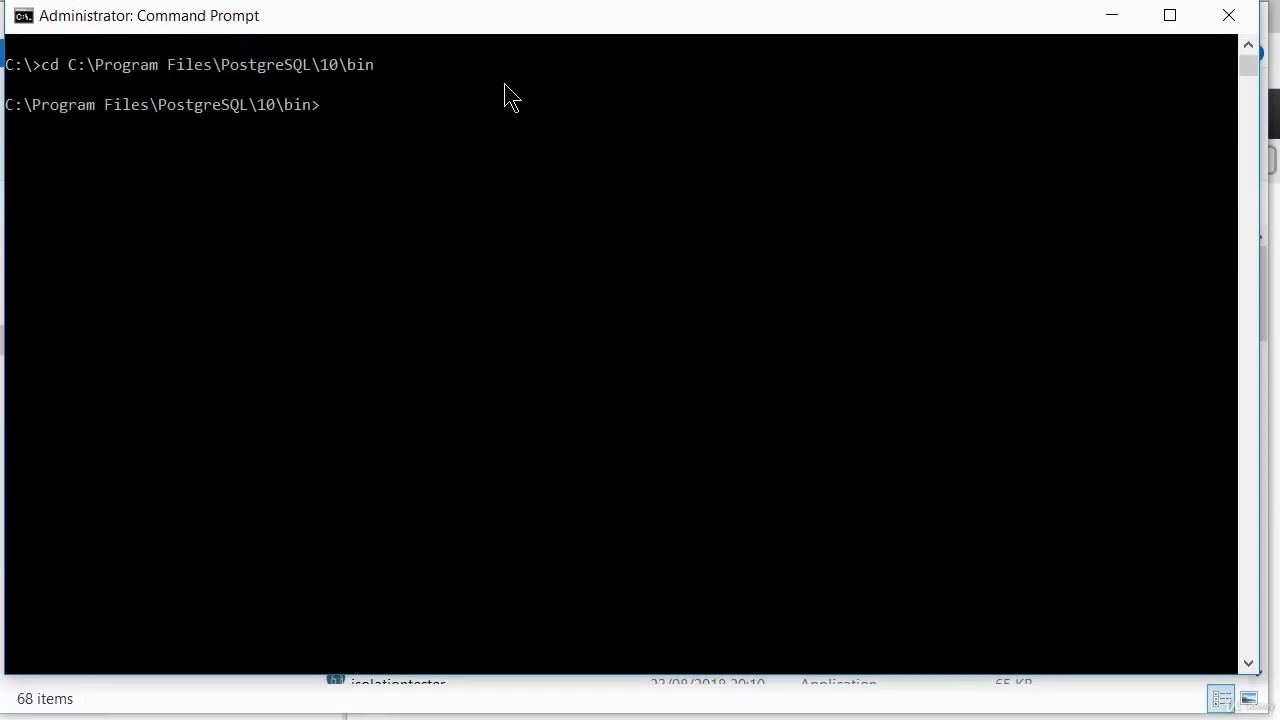
text(cls)
key(Return)
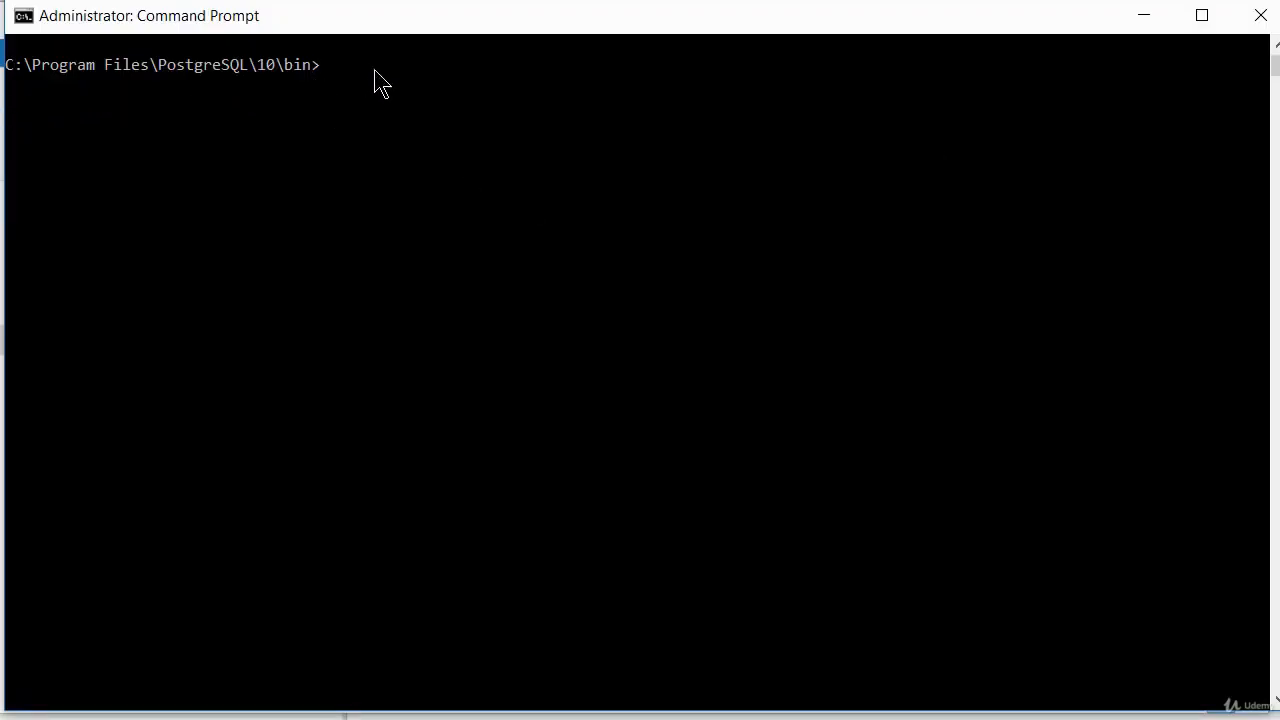
Try to run pg_restore --dbname=dvdrental2 -U postgres --verbose c:\pgbackup\dvdrental.tar, entering the account password.
key(ctrl+v)
key(Return)
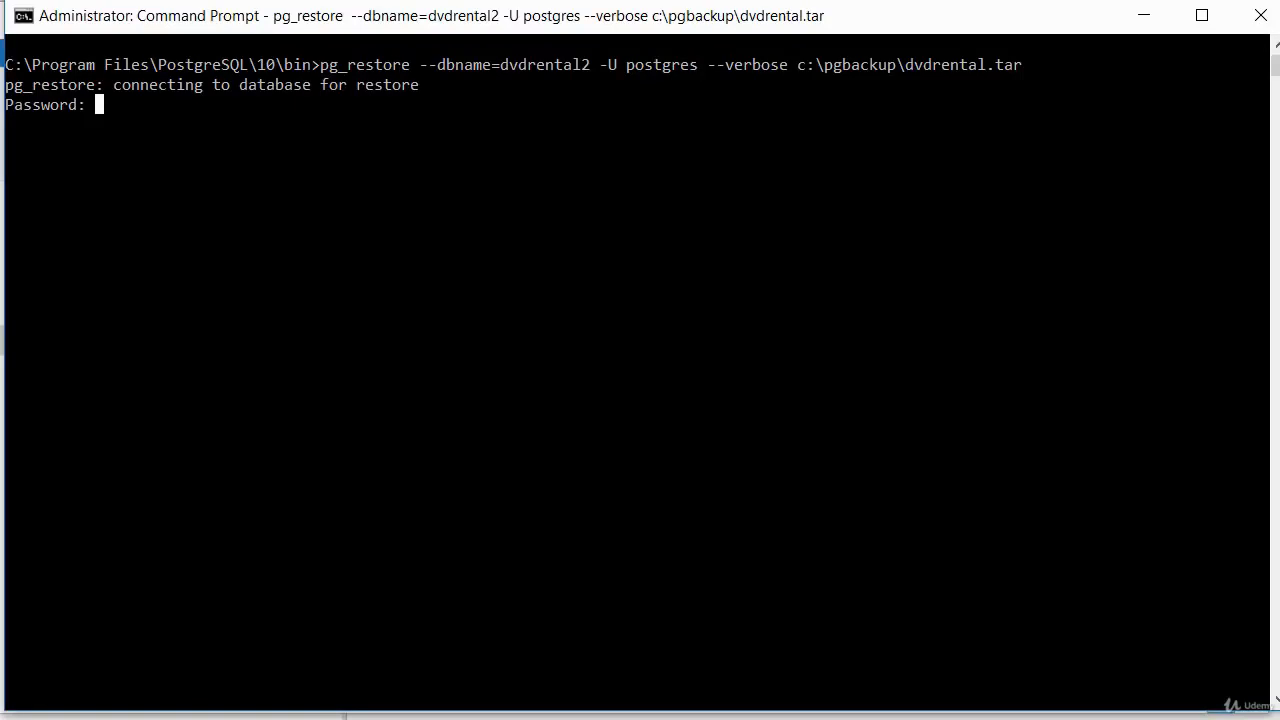
key(Return)
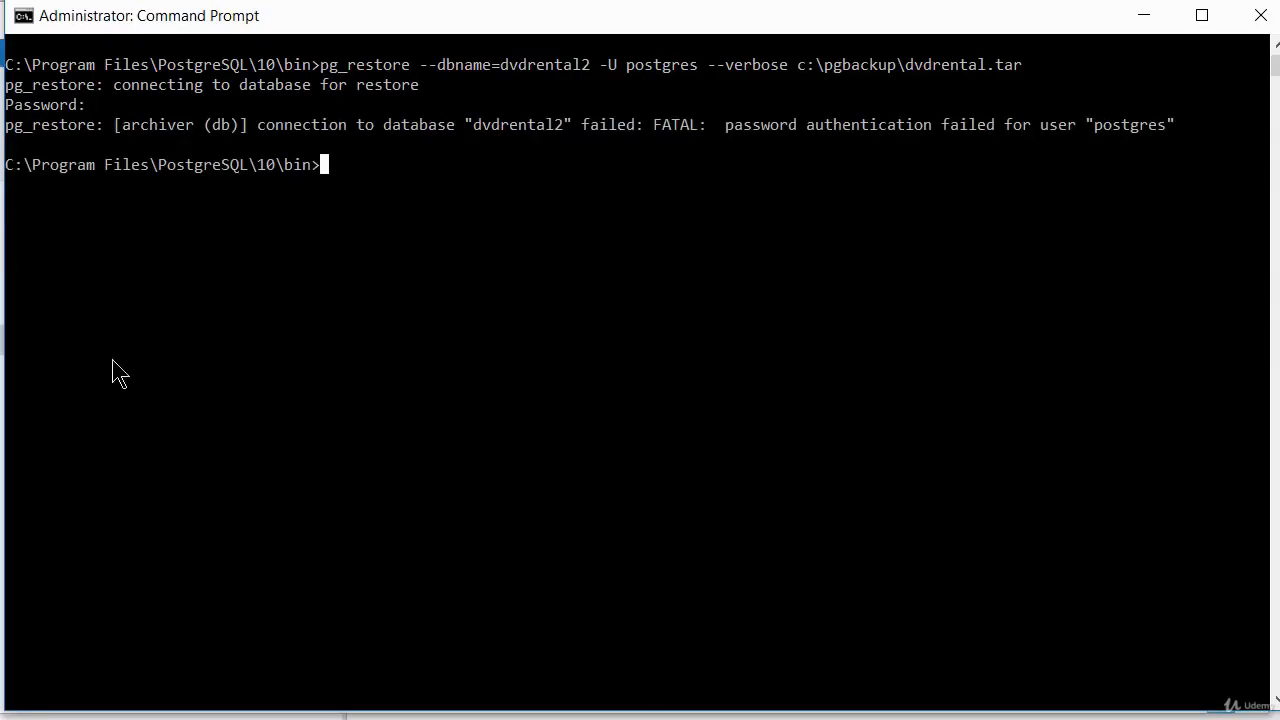
Clear the console and rerun pg_restore --dbname=dvdrental2 -U postgres --verbose c:\pgbackup\dvdrental.tar, entering the account password.
text(cls)
key(Return)
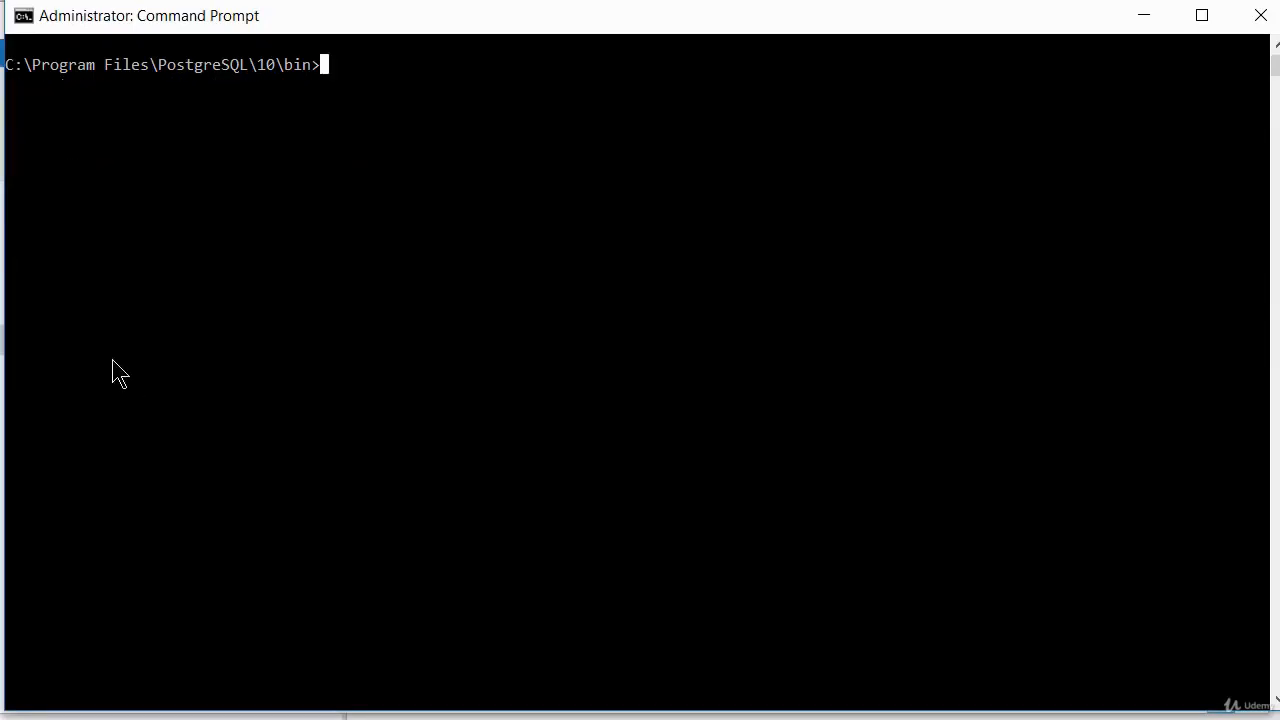
right_click(408, 73)
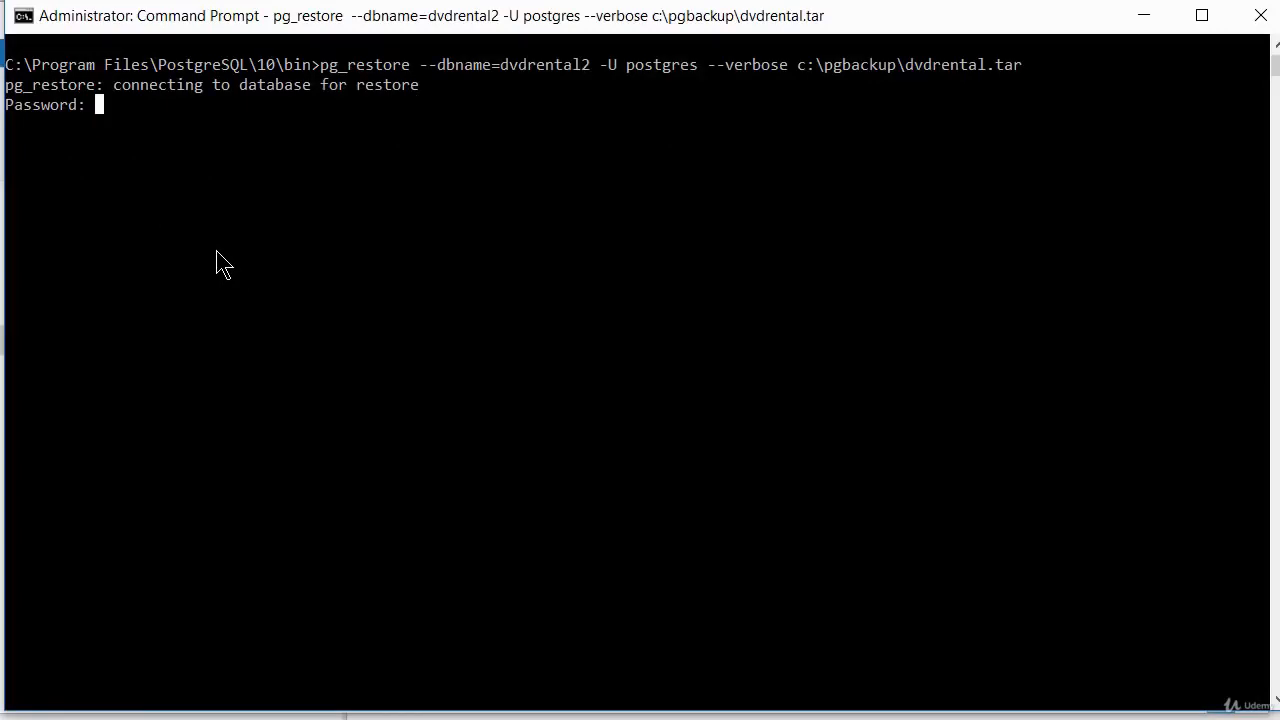
key(Return)
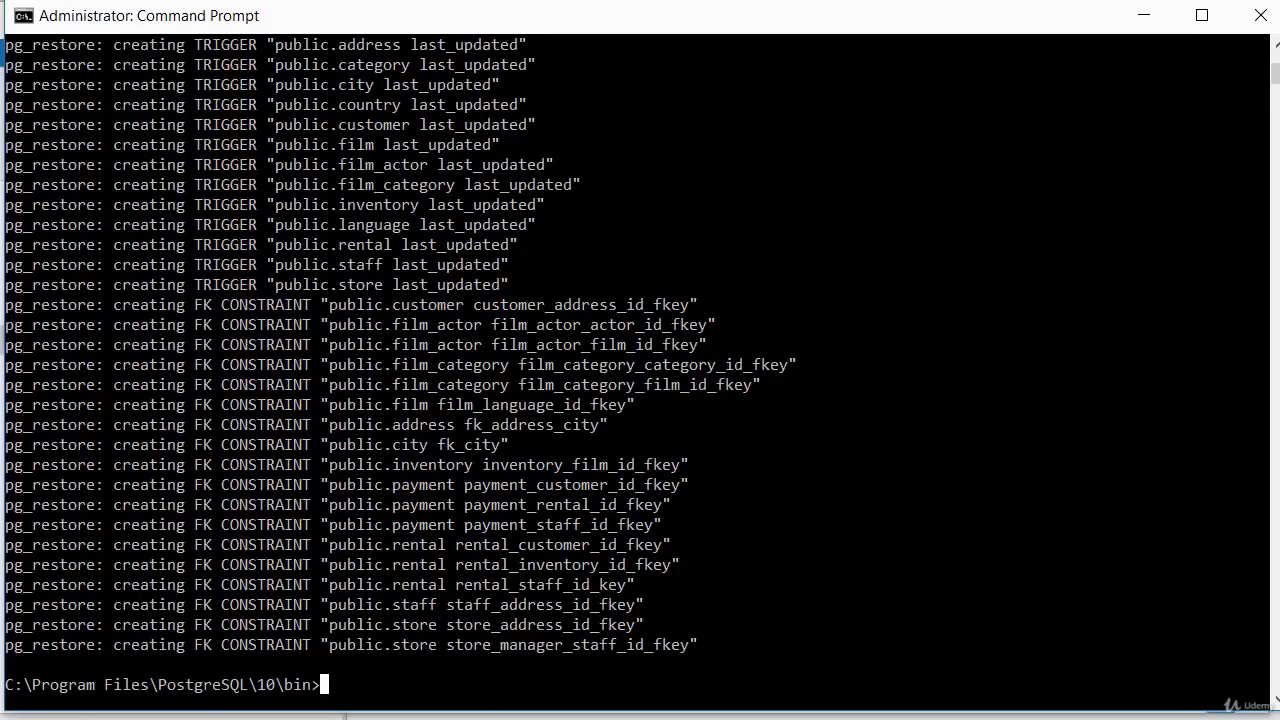
Switch to pgAdmin 4 and examine the tables in the public schema of dvdrental2, then collapse that database.
key(alt+Tab)
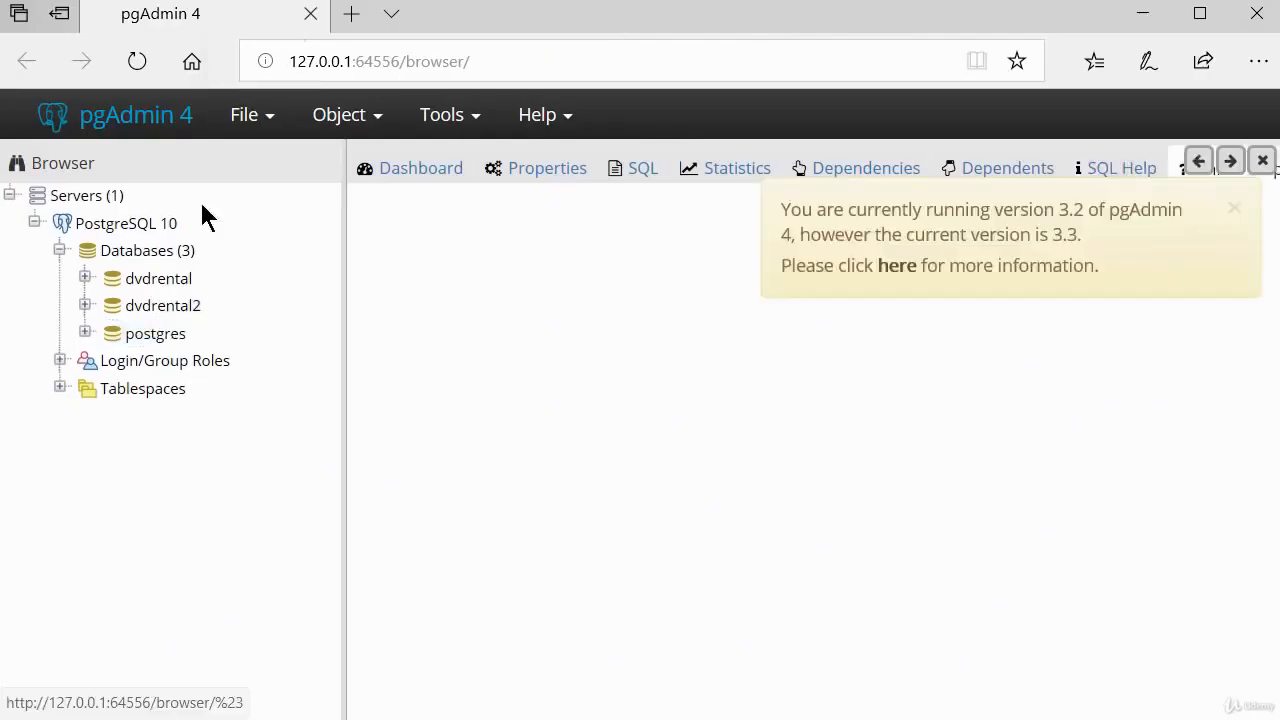
click(85, 307)
scroll(110, 345, down, 3)
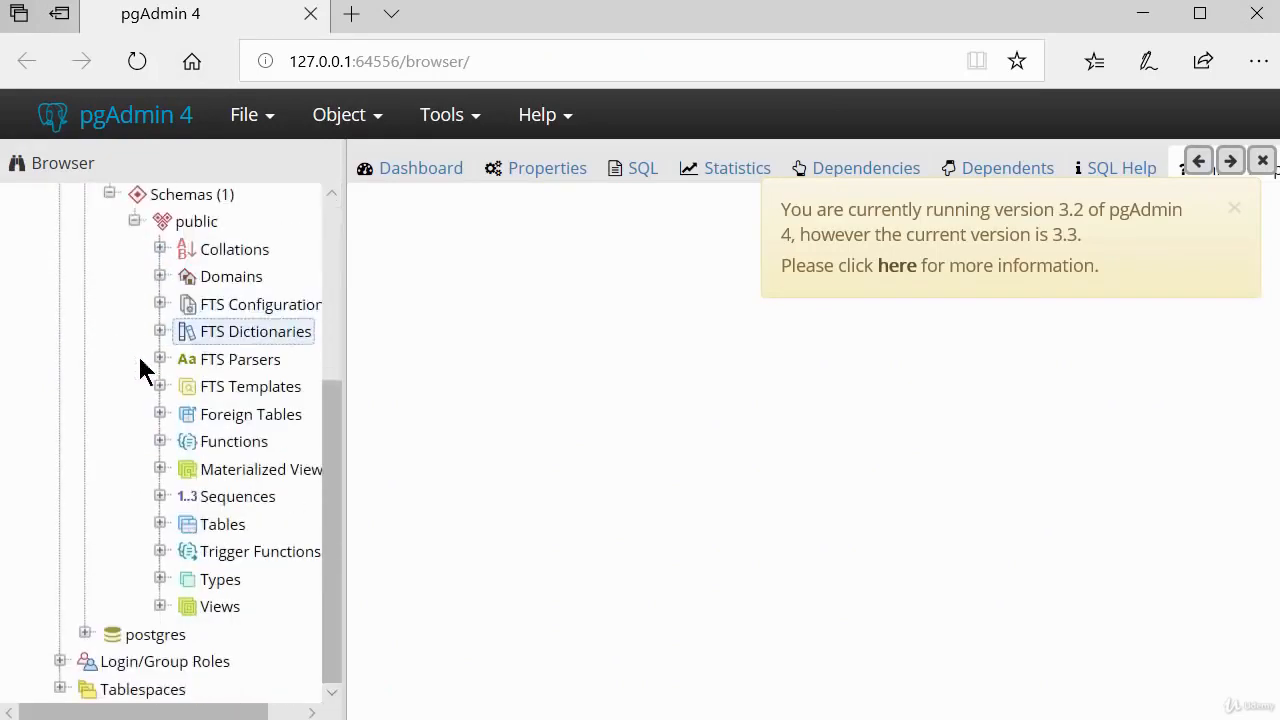
click(158, 528)
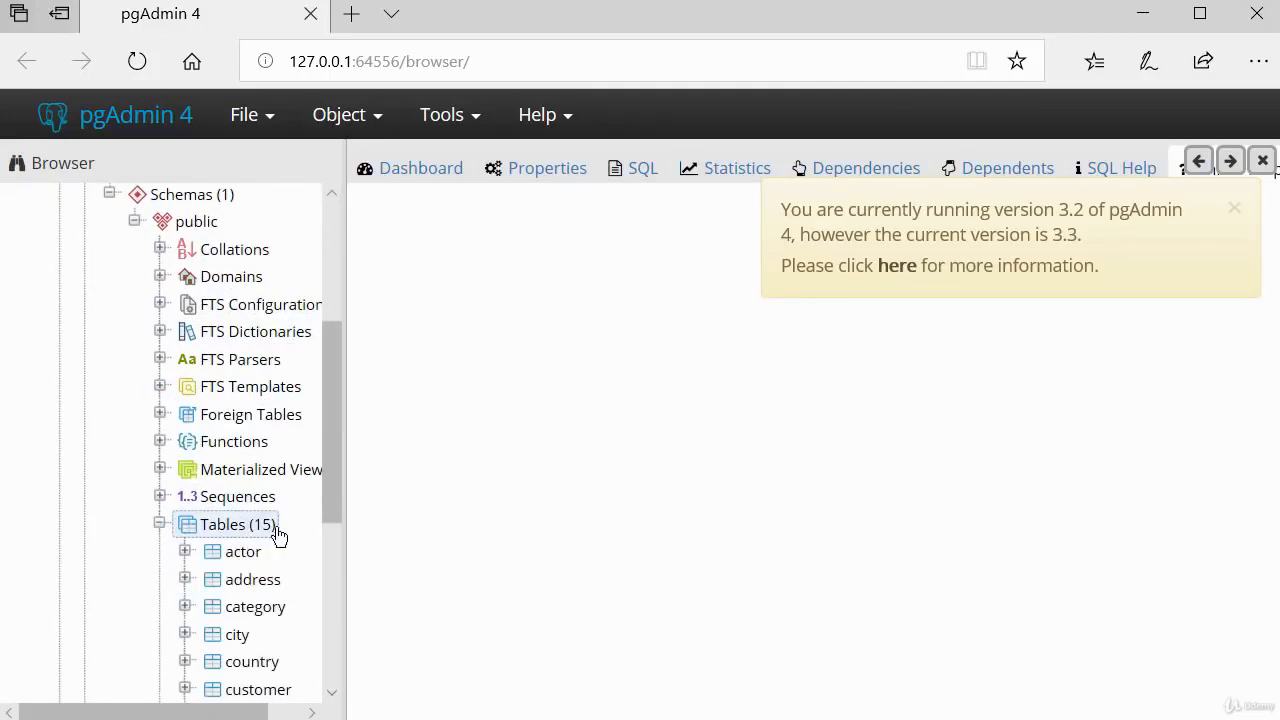
scroll(248, 540, down, 3)
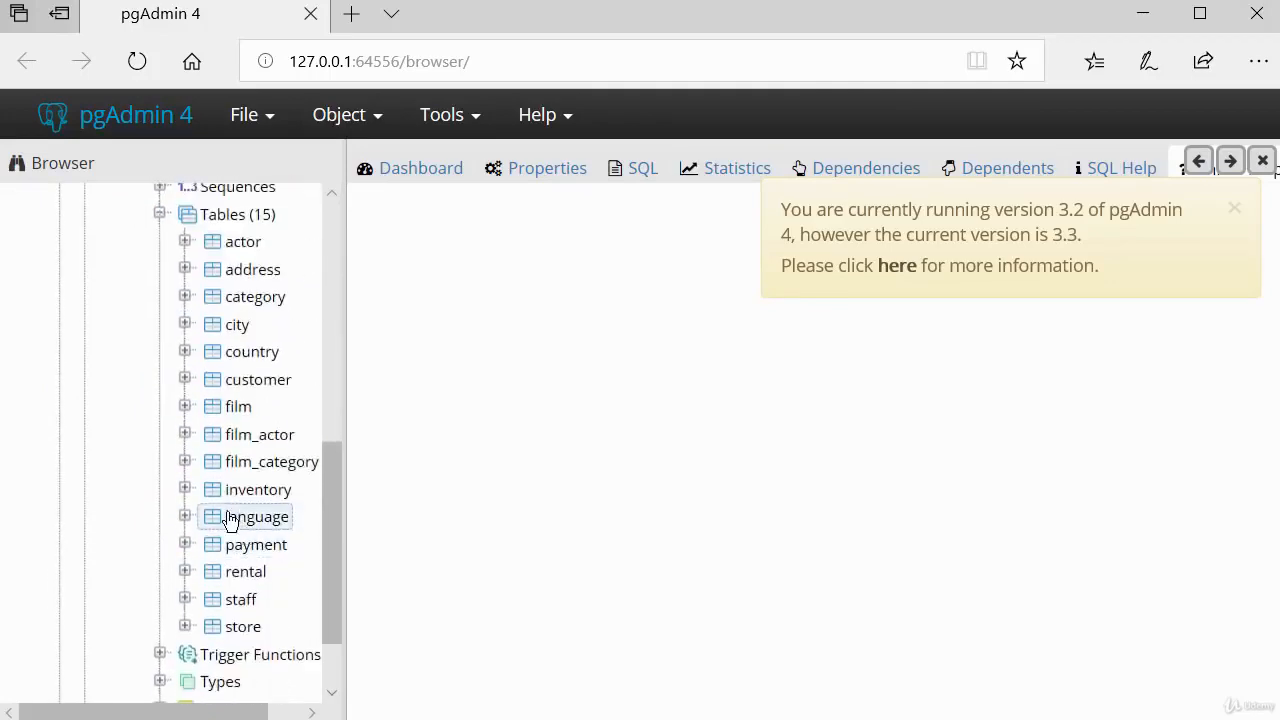
scroll(225, 515, up, 2)
scroll(210, 483, up, 3)
scroll(200, 400, up, 2)
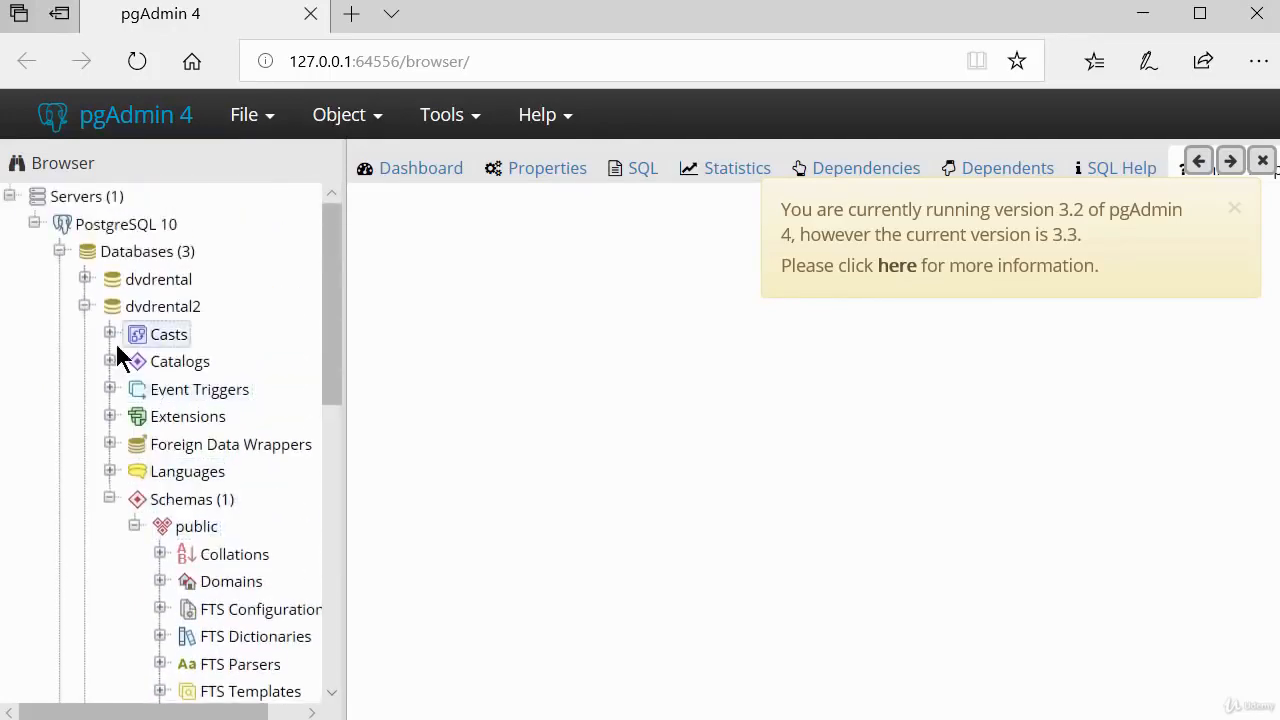
click(84, 306)
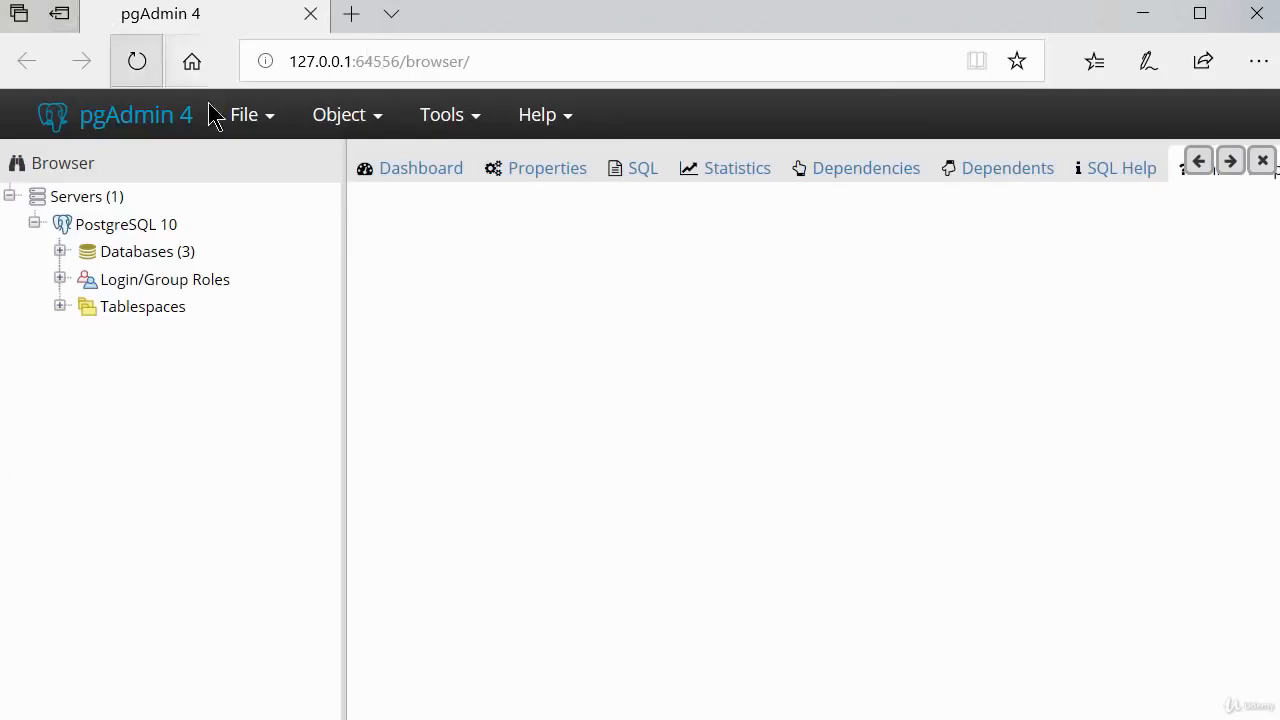
Create a new database named dvdrental3 on the PostgreSQL 10 server and save it.
click(150, 258)
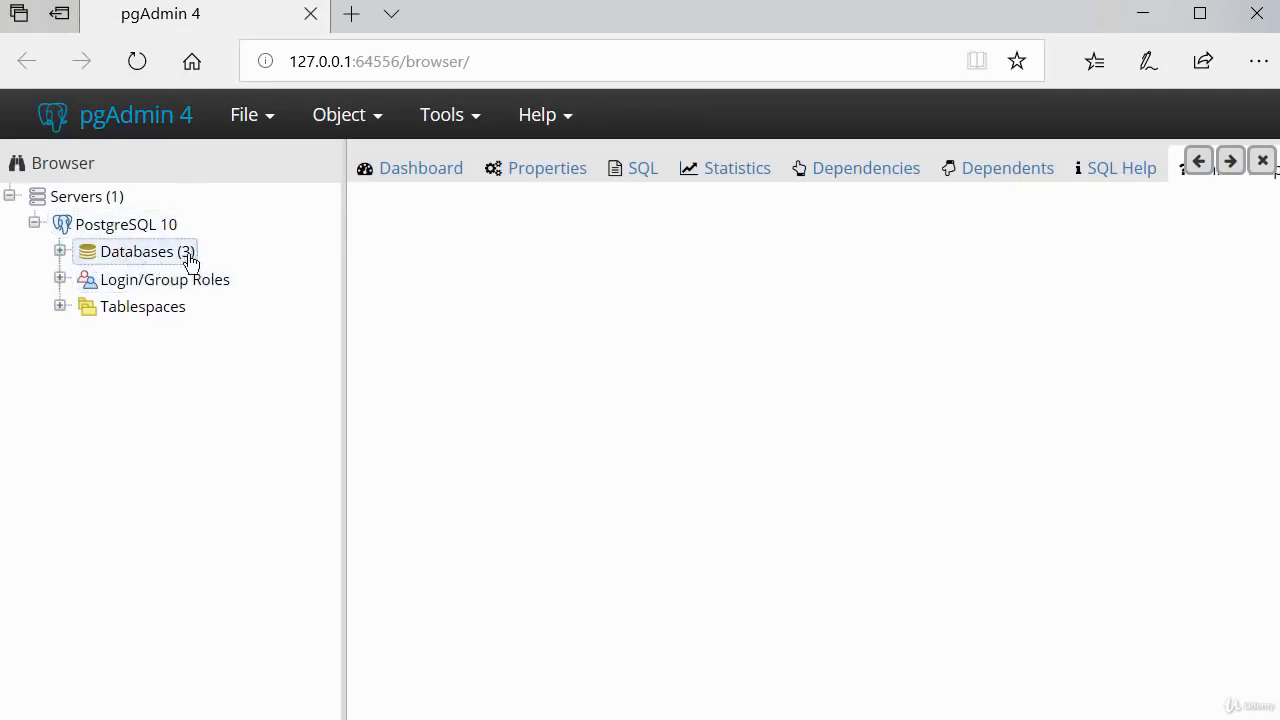
click(60, 251)
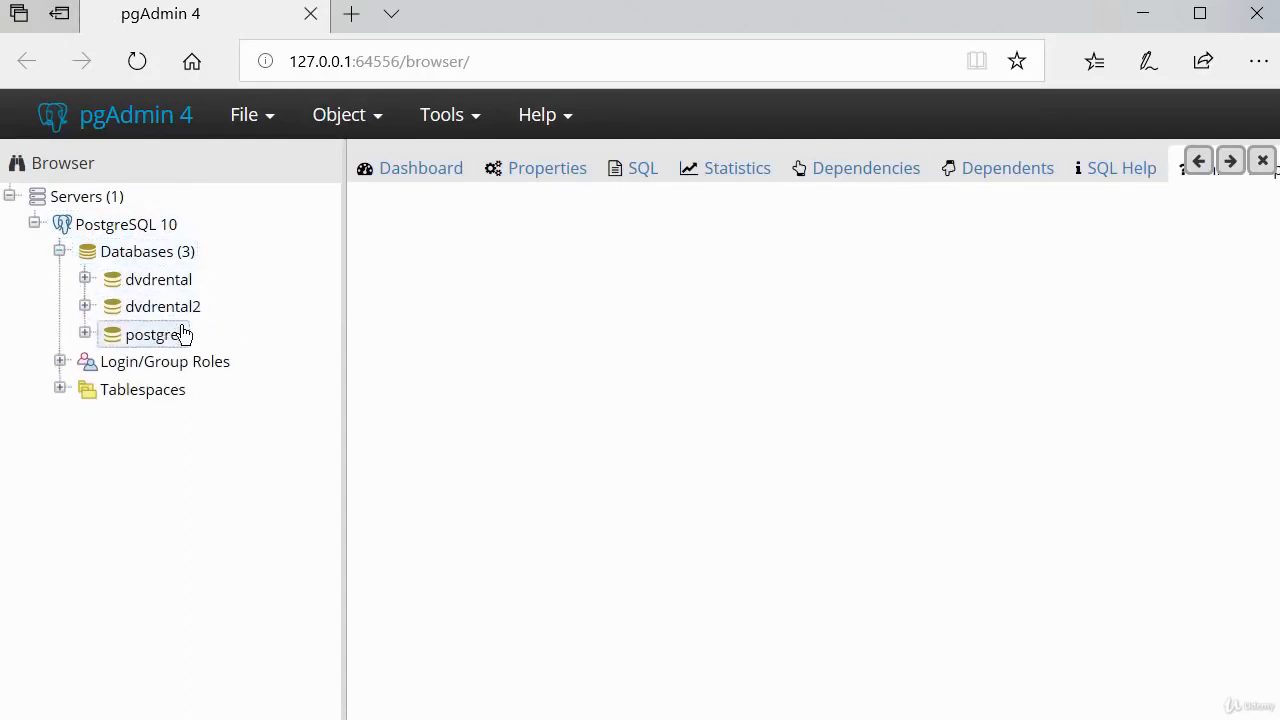
click(59, 251)
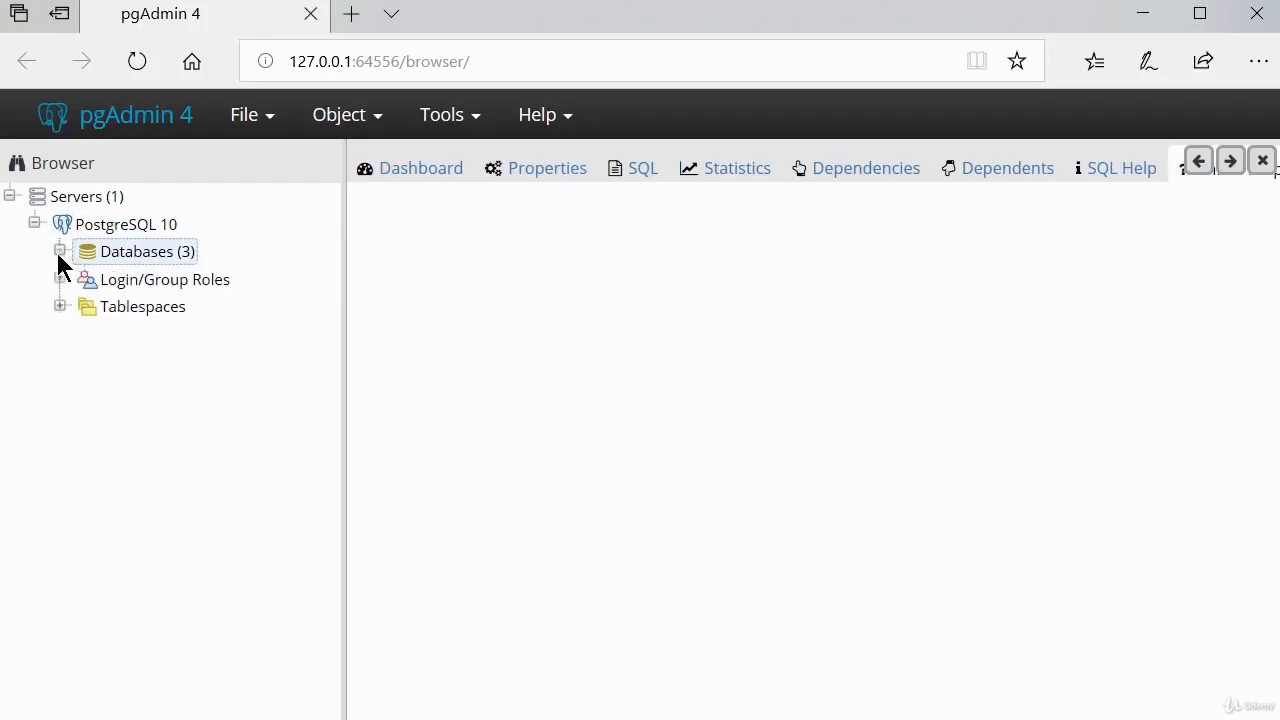
right_click(135, 259)
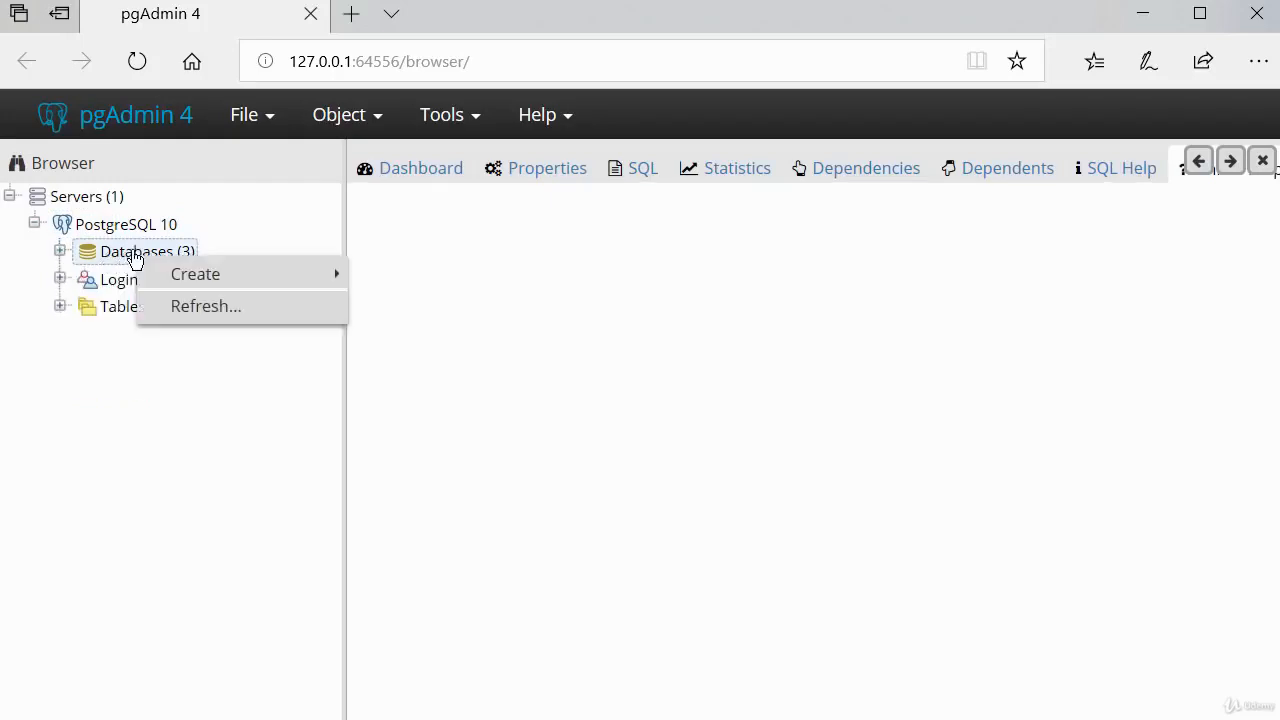
mouse_move(206, 282)
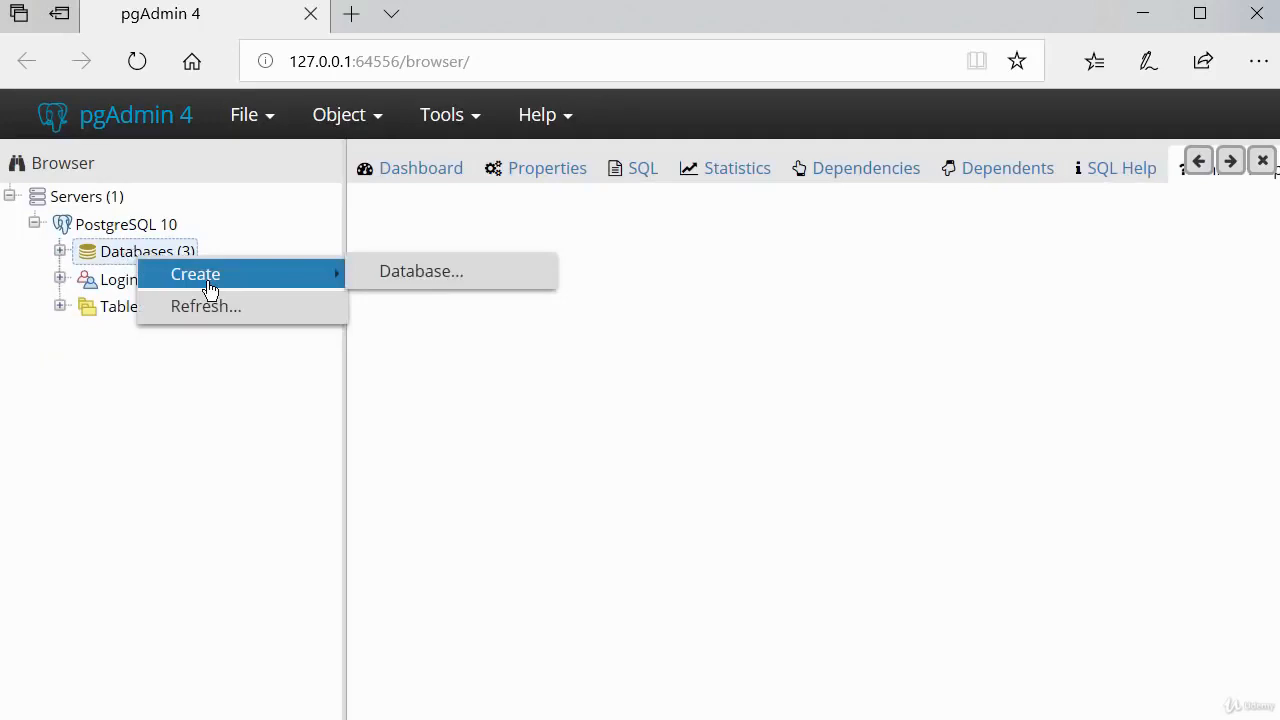
click(443, 290)
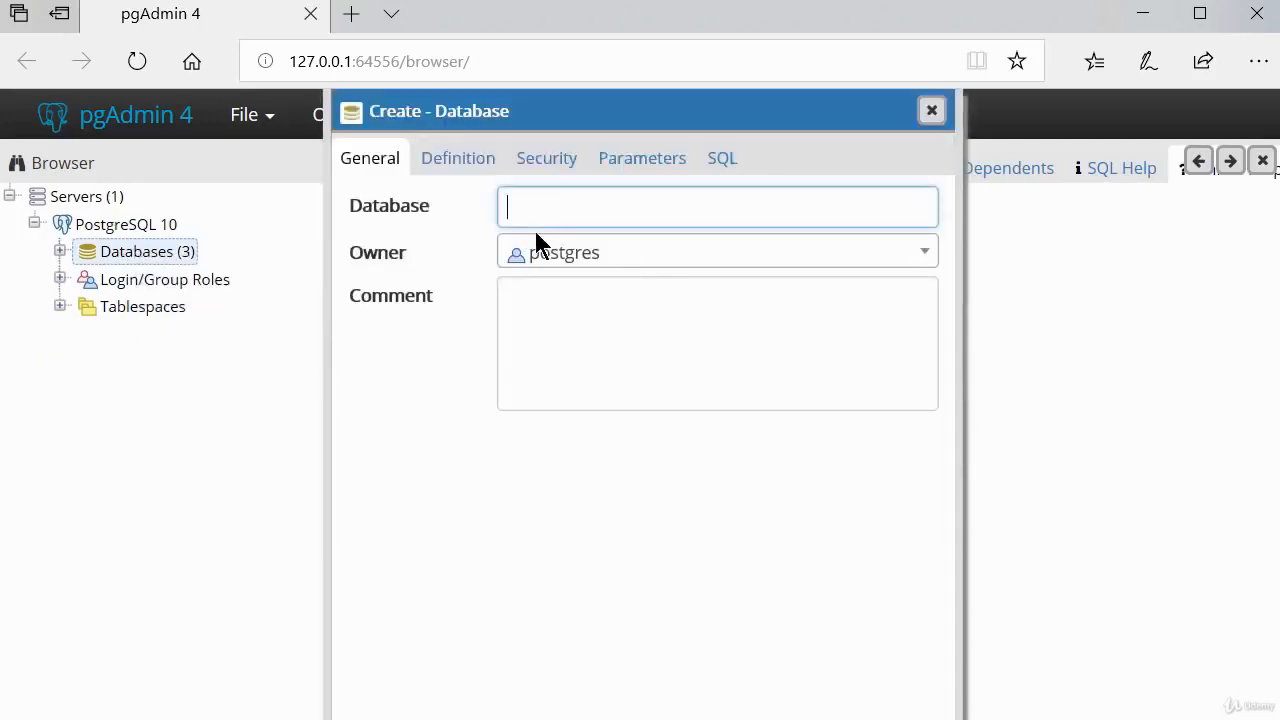
text(dvdren)
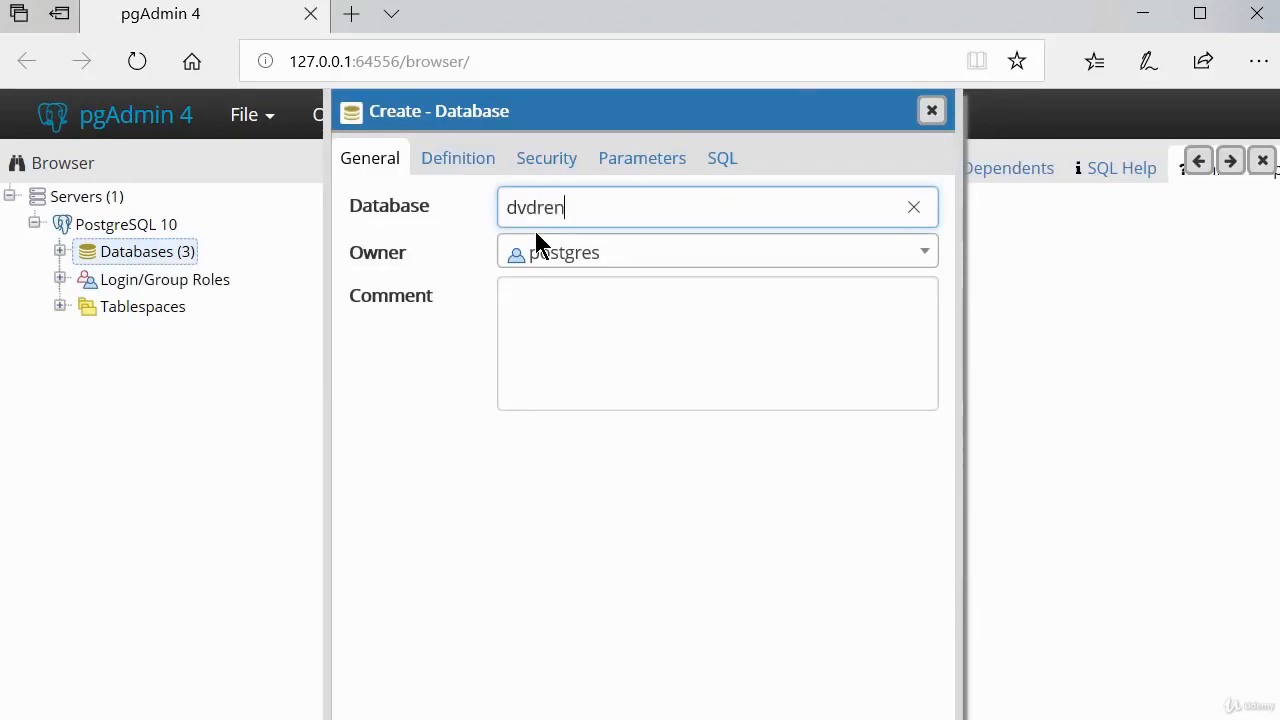
text(tal3)
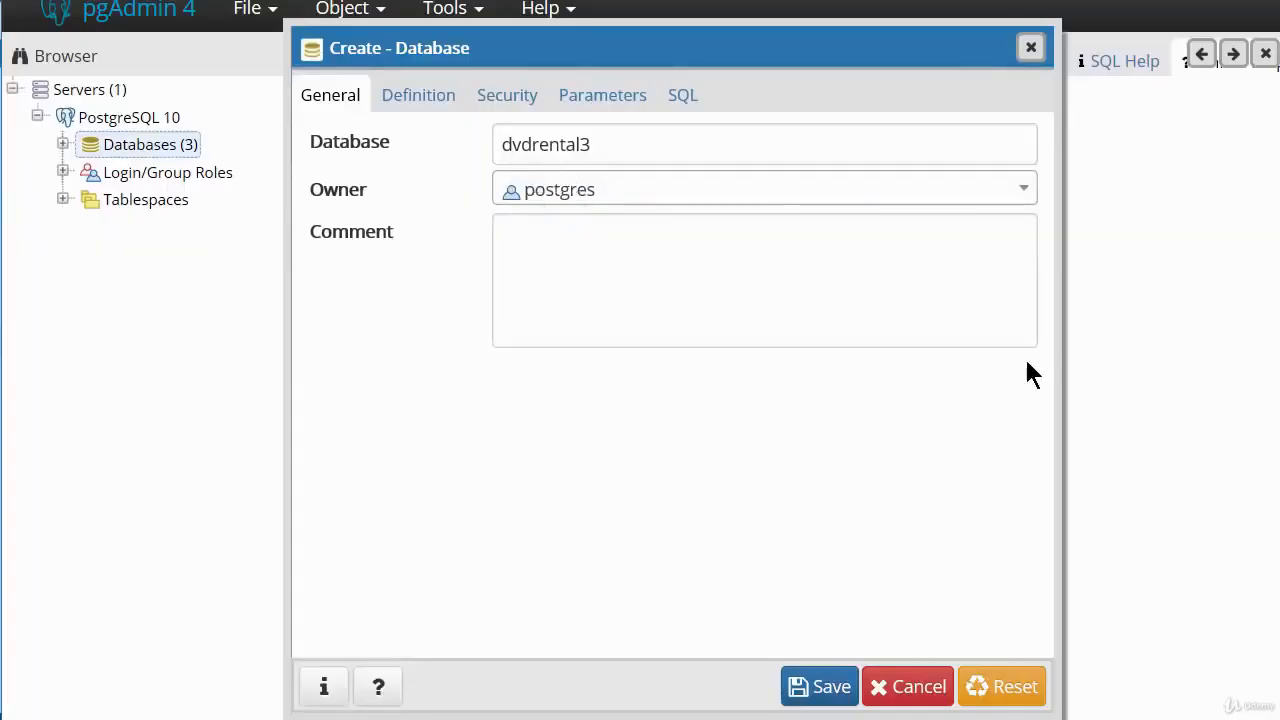
click(828, 692)
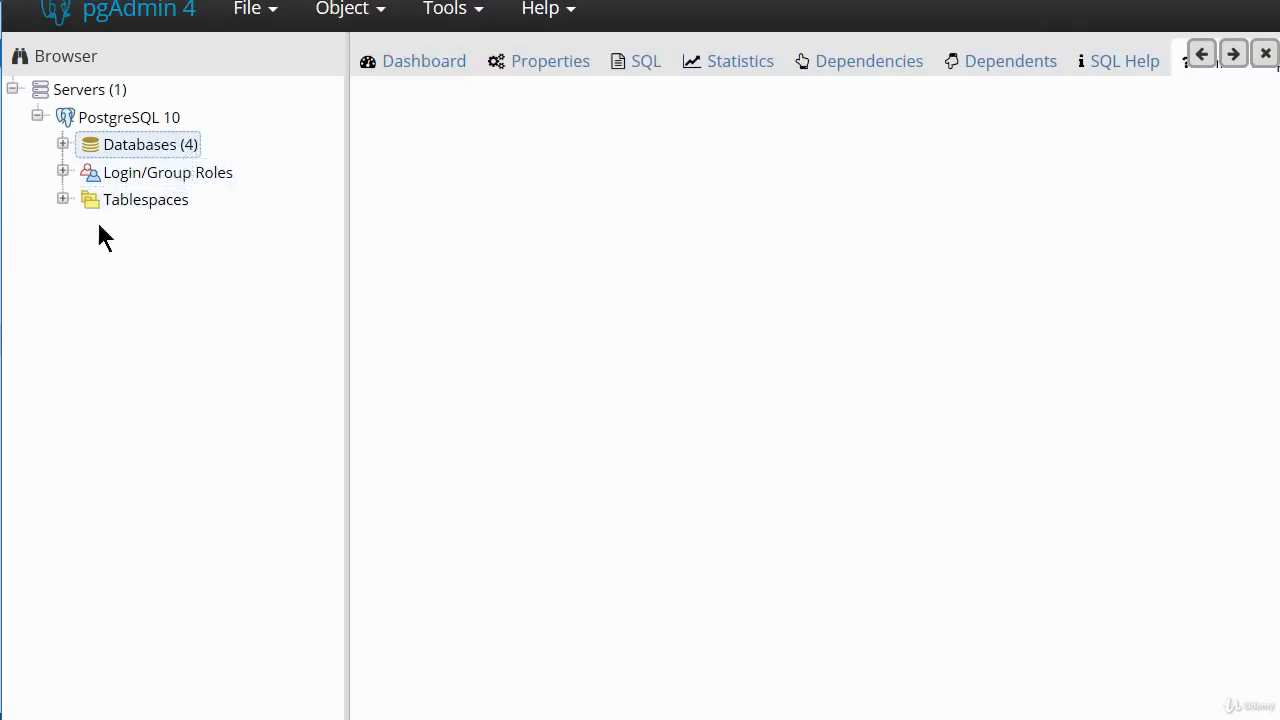
Check the public schema of dvdrental3 for tables, then collapse that database.
click(62, 145)
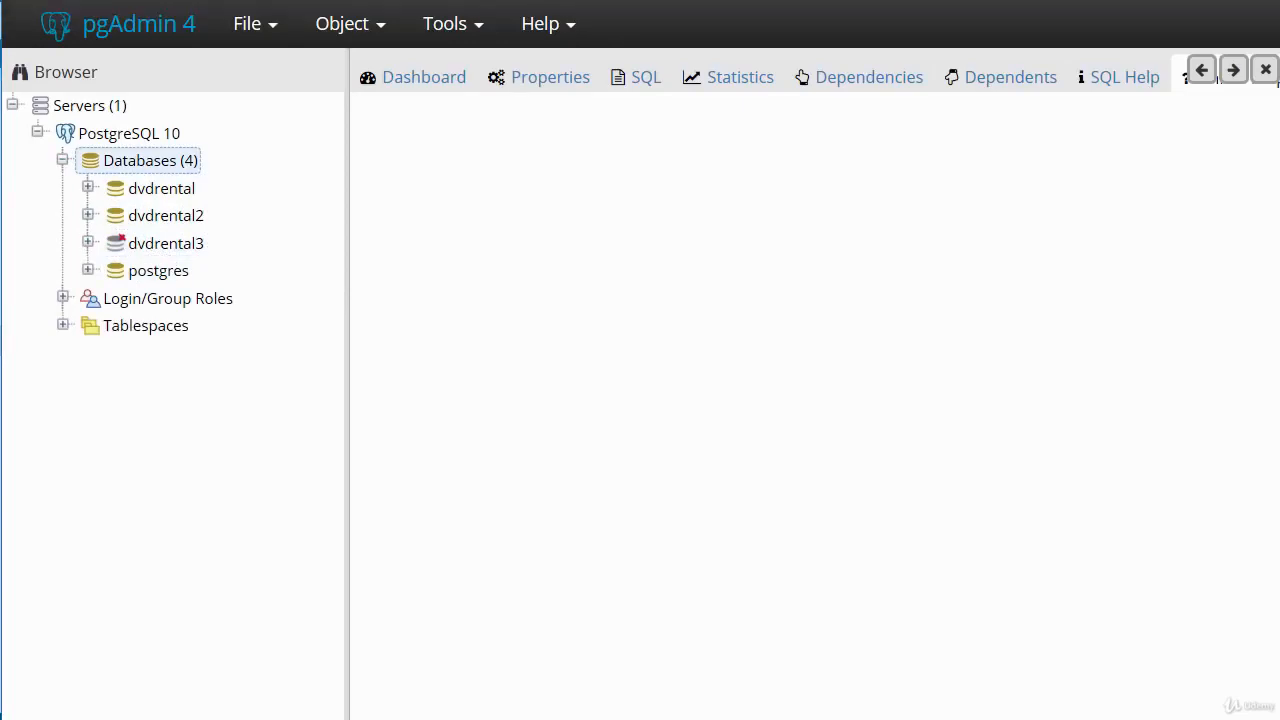
click(88, 243)
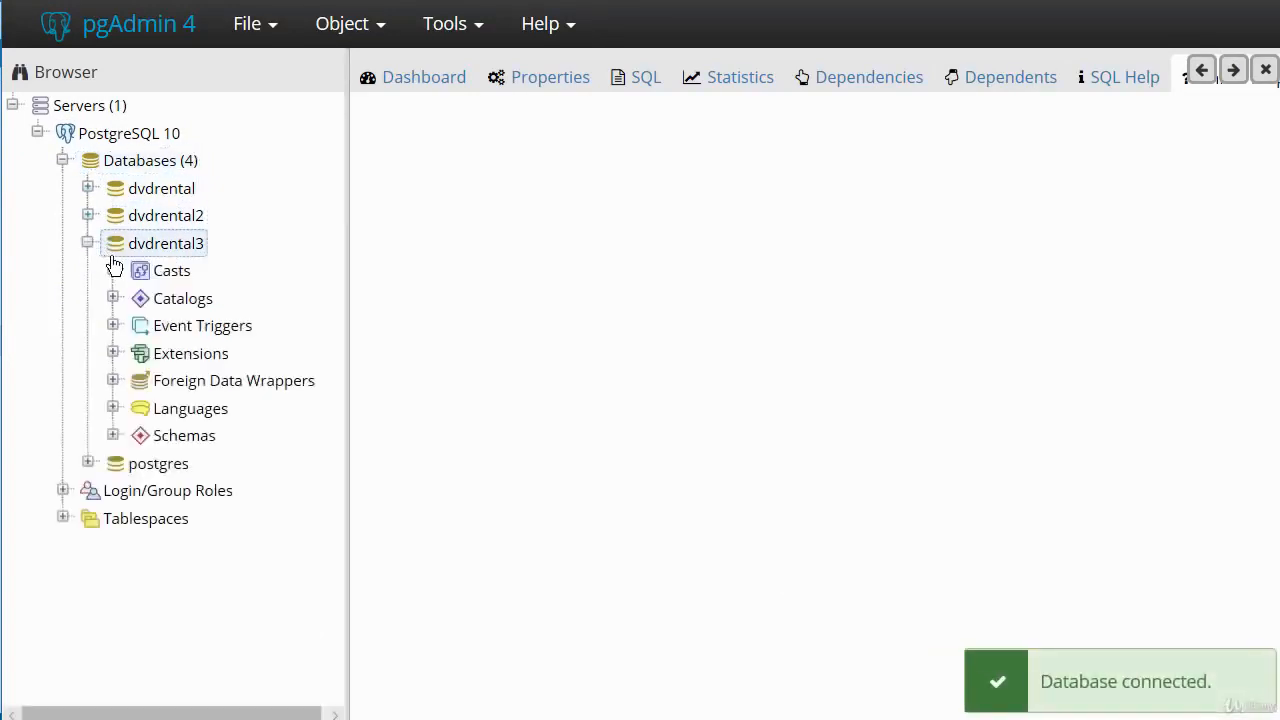
click(112, 436)
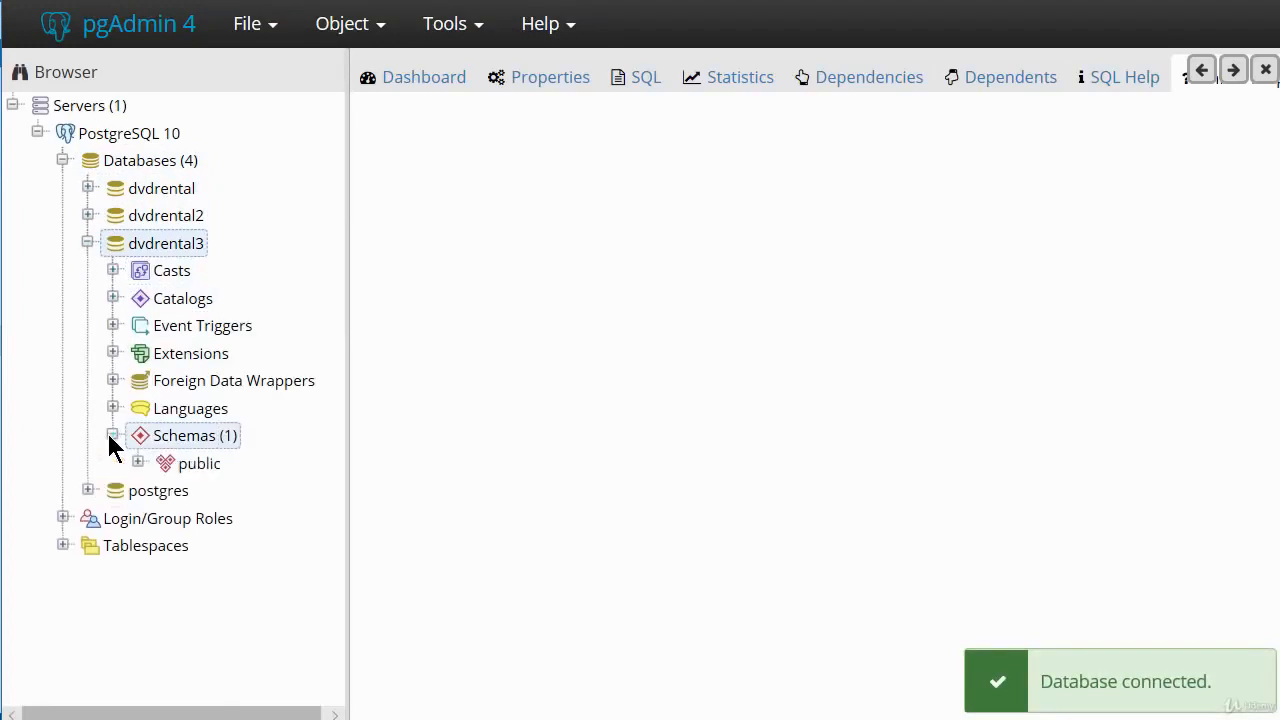
click(136, 462)
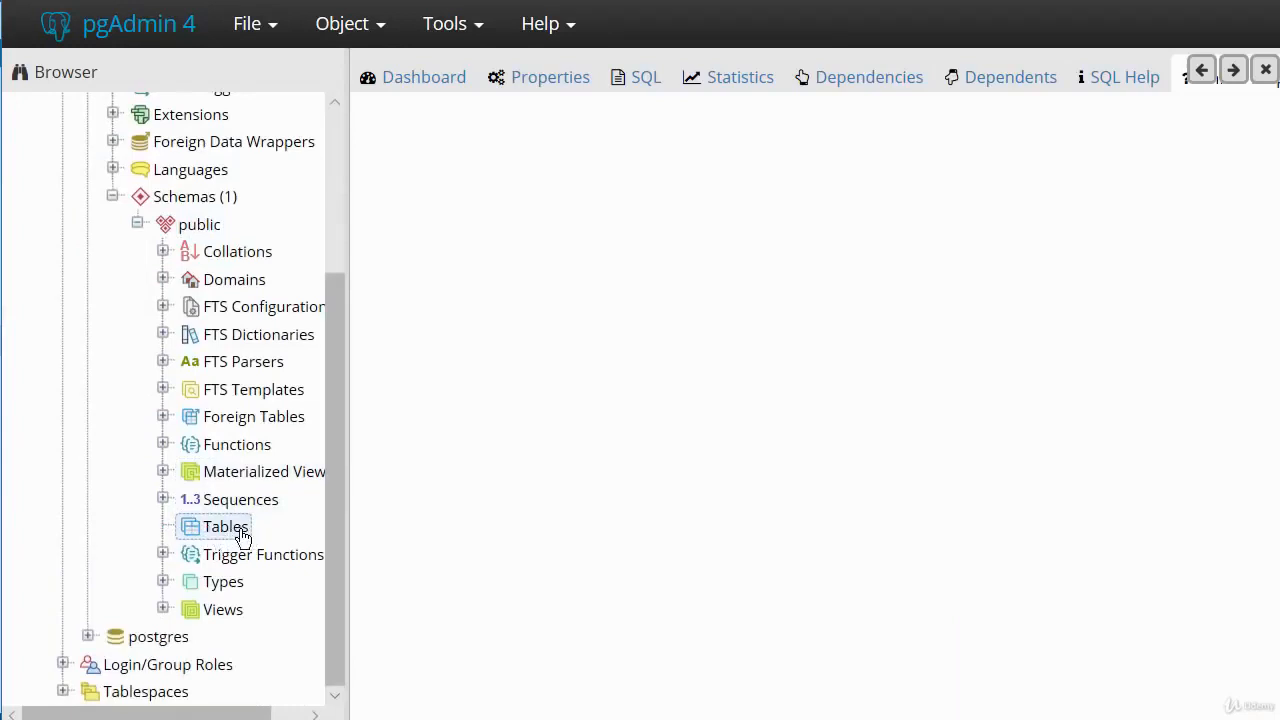
scroll(205, 505, up, 1)
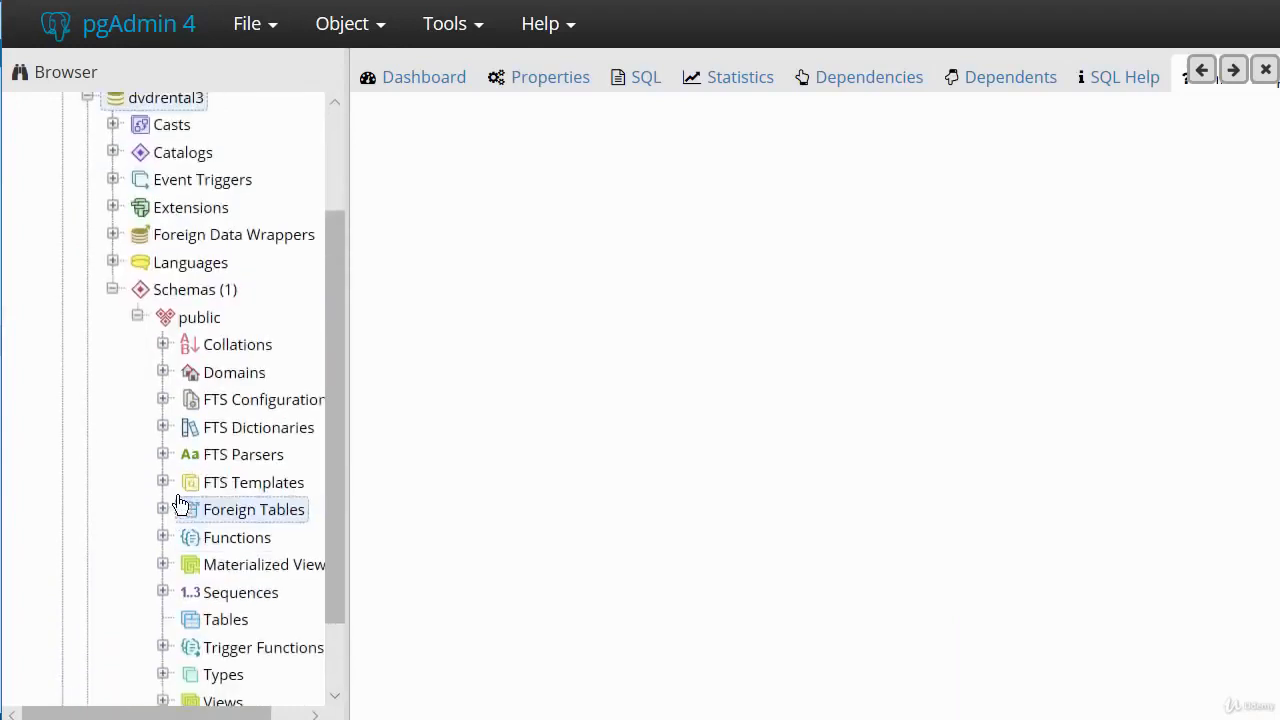
click(112, 289)
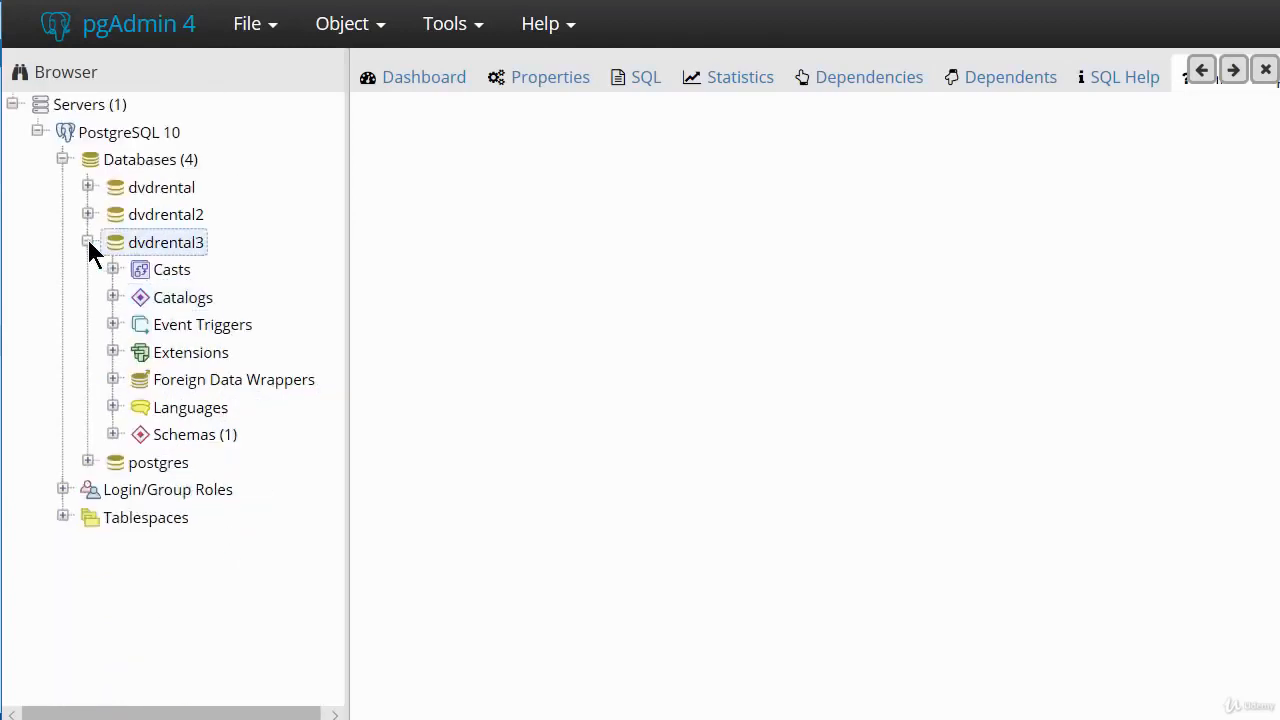
click(88, 242)
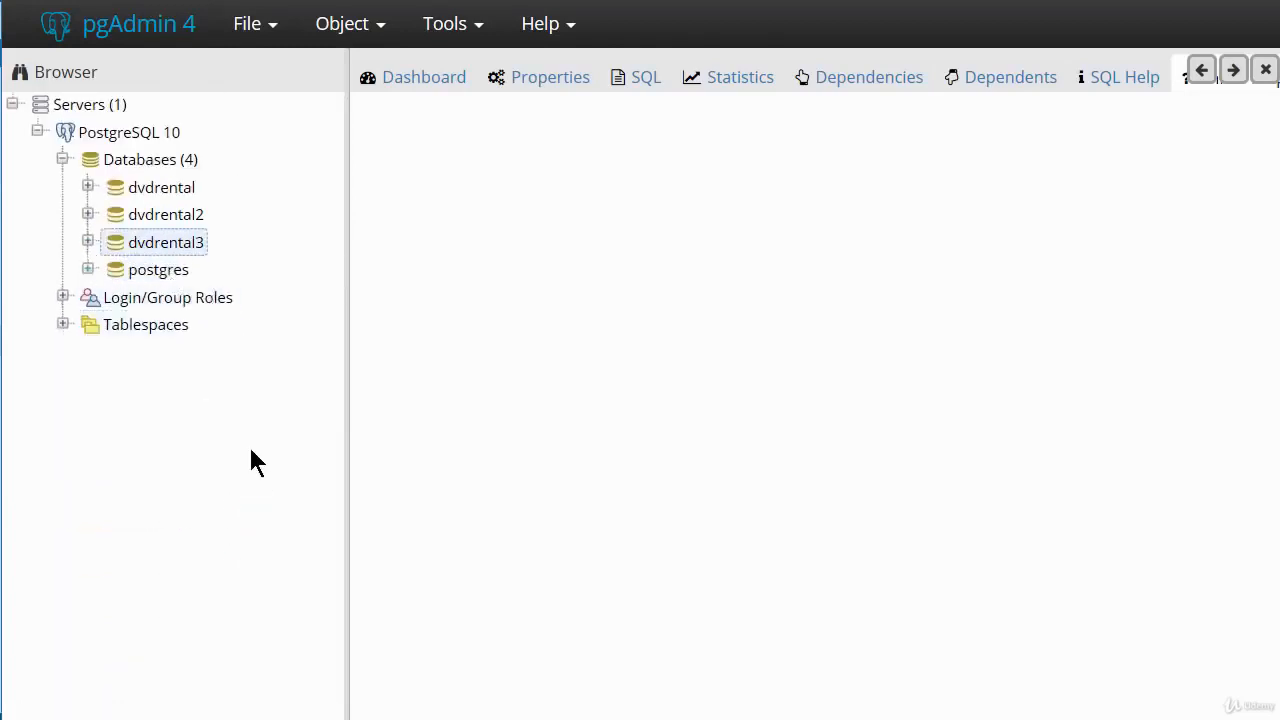
Start a restore of dvdrental3, show all file formats in C:\pgbackup and choose dvdrental.tar as the backup file.
right_click(160, 250)
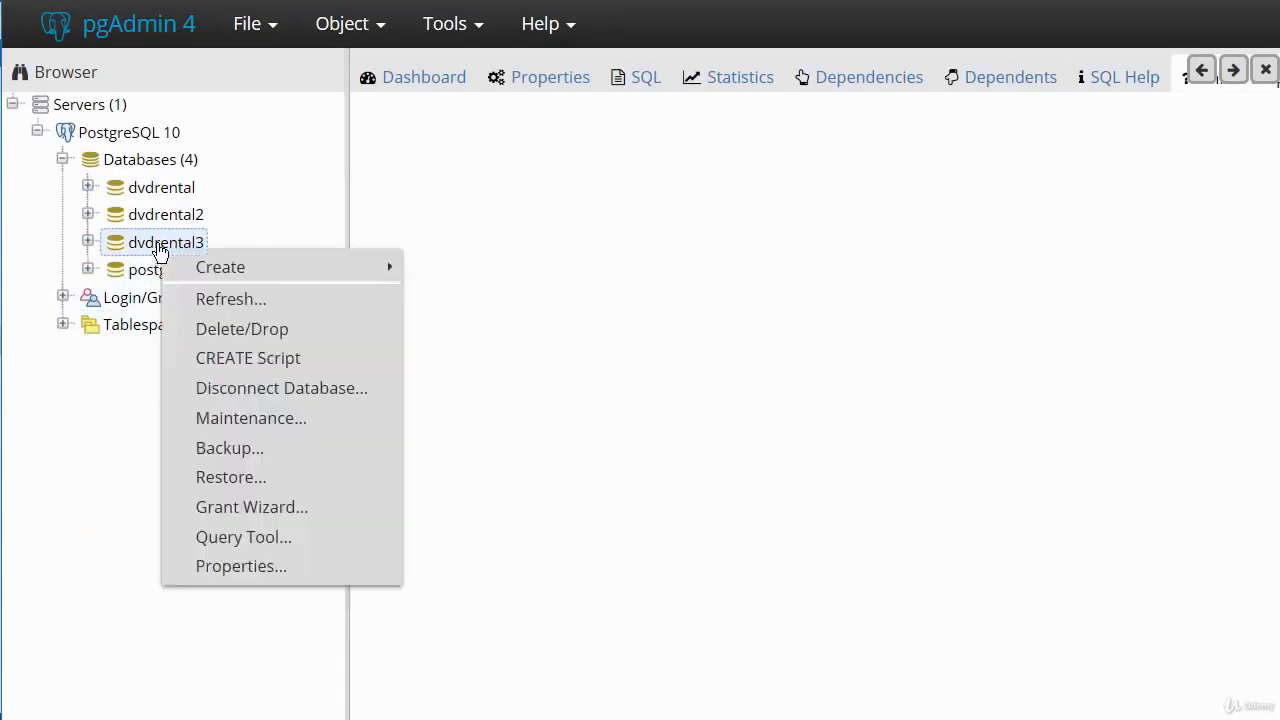
click(226, 480)
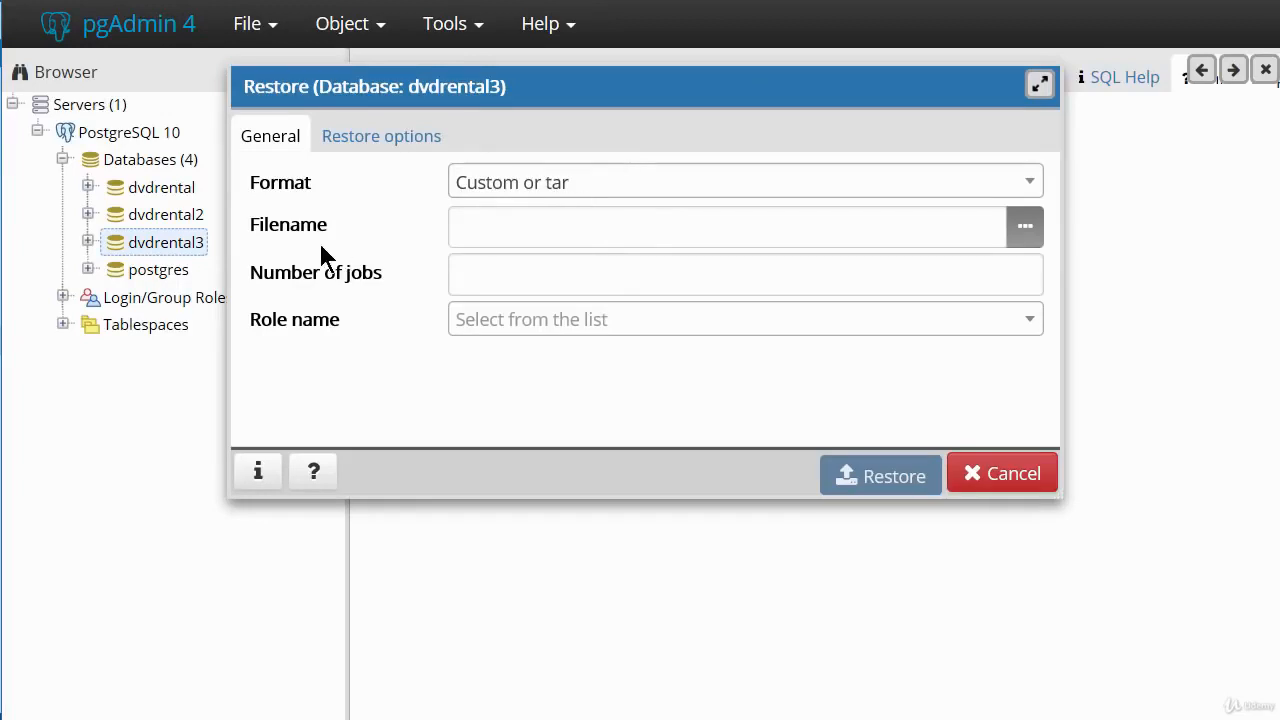
click(1027, 235)
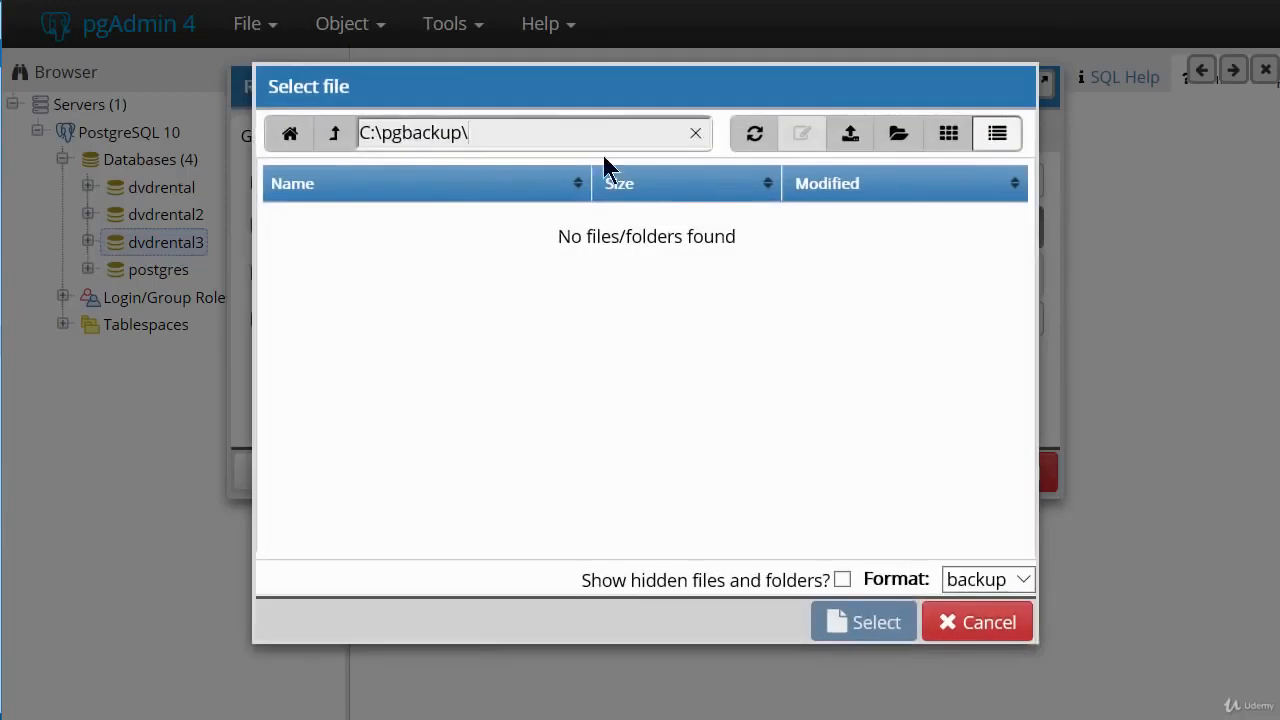
click(1024, 584)
click(980, 566)
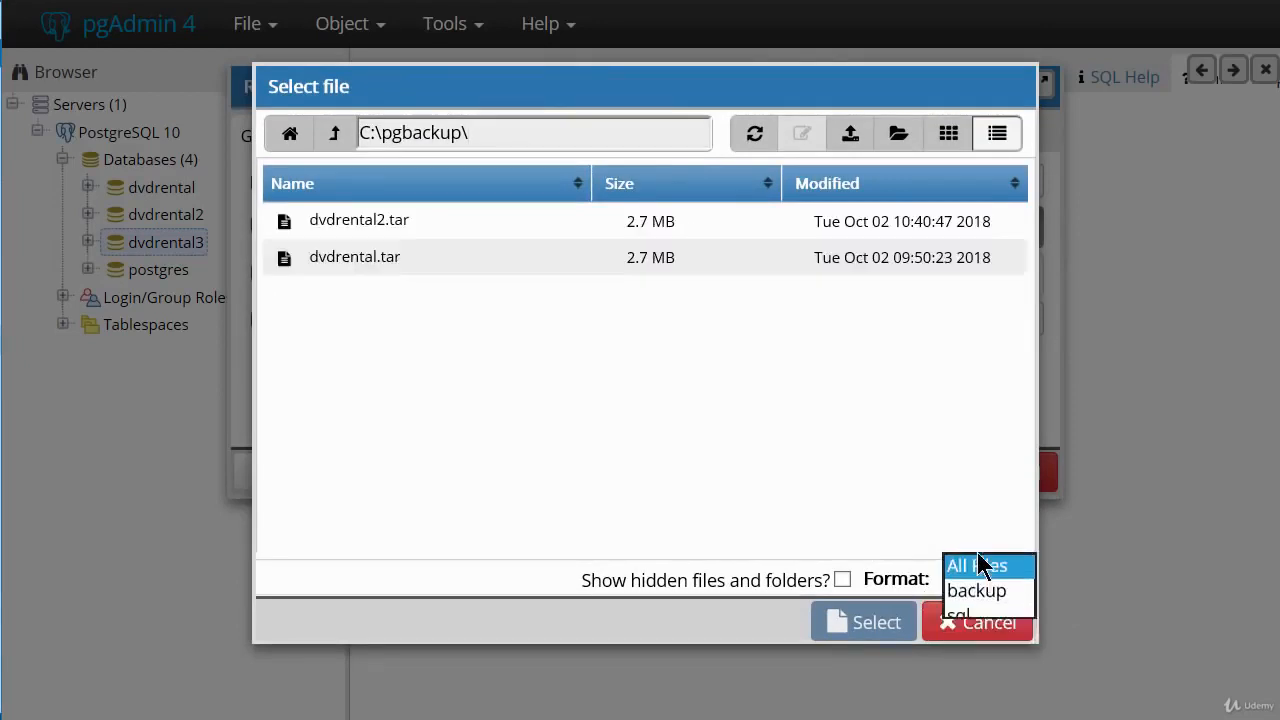
click(980, 566)
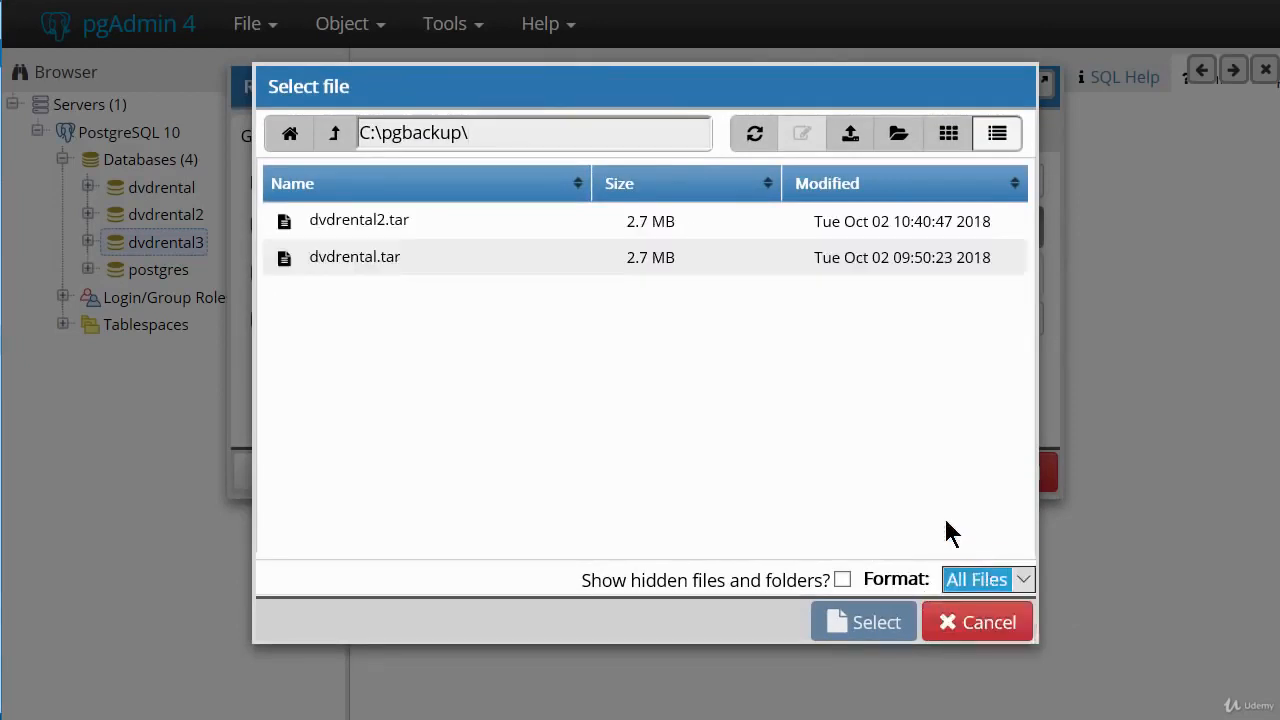
click(365, 264)
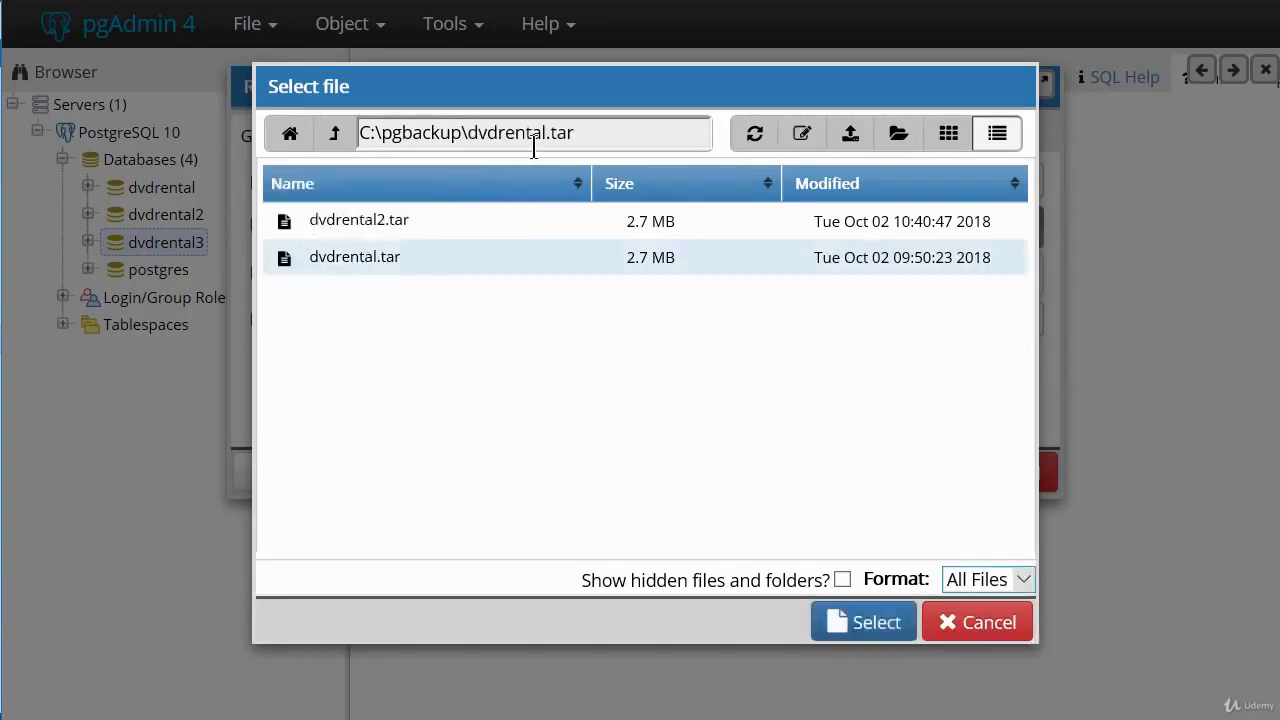
click(877, 628)
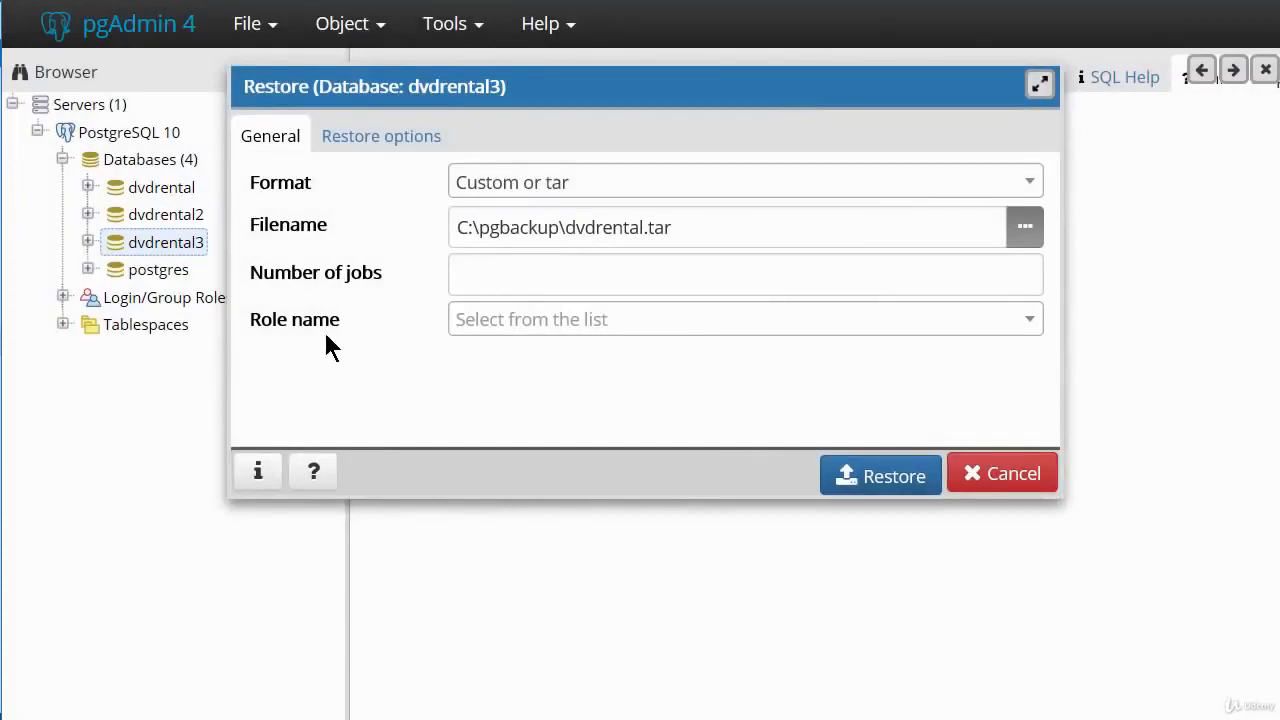
Set the role name for the dvdrental3 restore to postgres.
click(1028, 334)
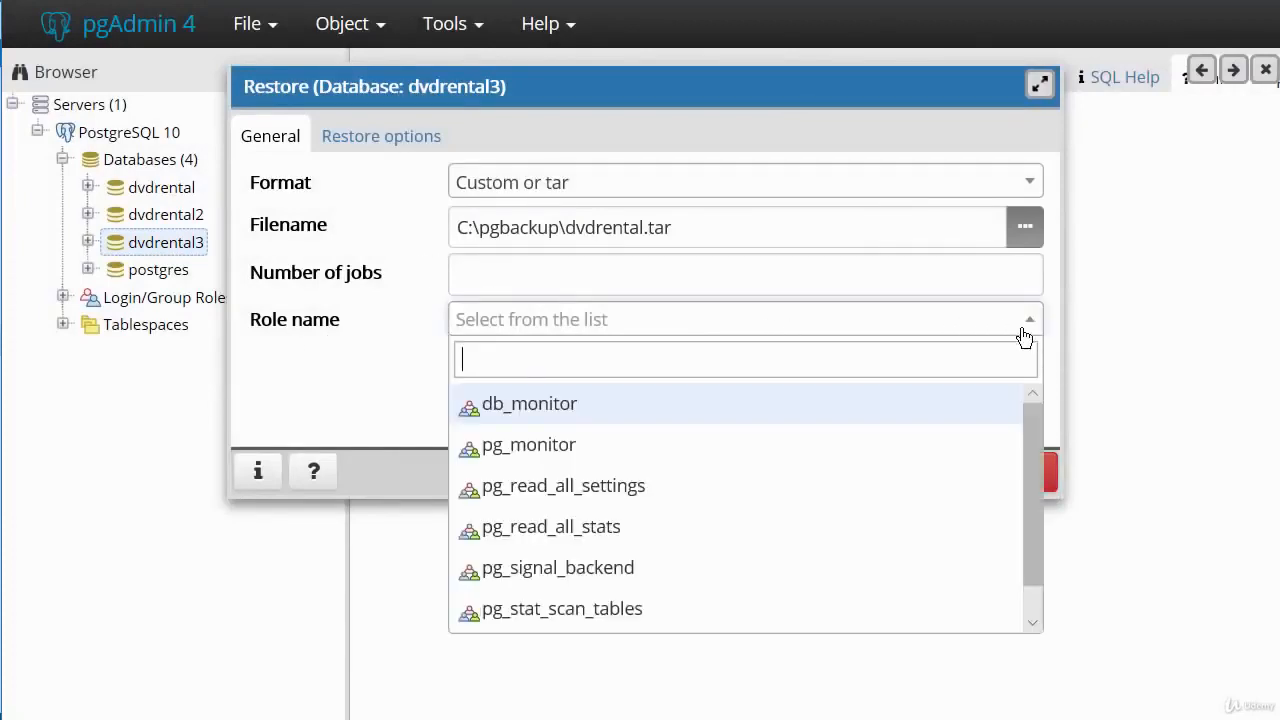
scroll(635, 530, down, 1)
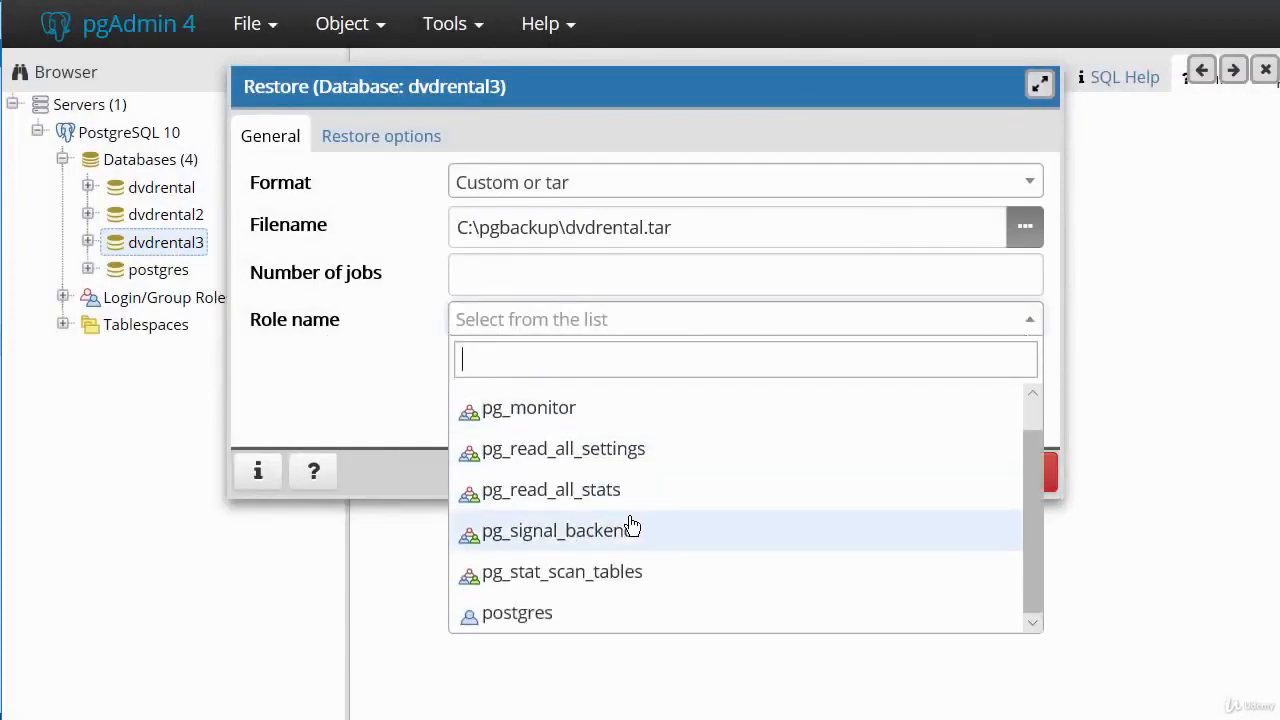
click(501, 616)
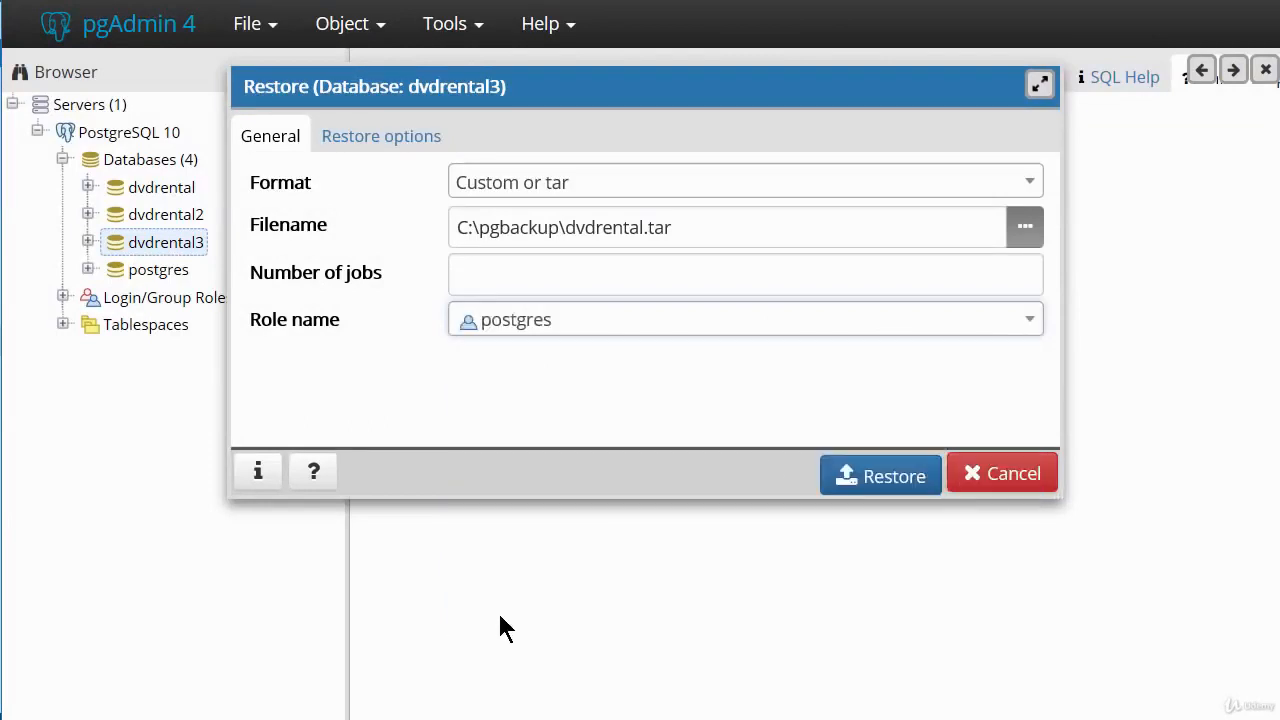
Run the restore of dvdrental3, review the details of the restore process and close them.
click(865, 481)
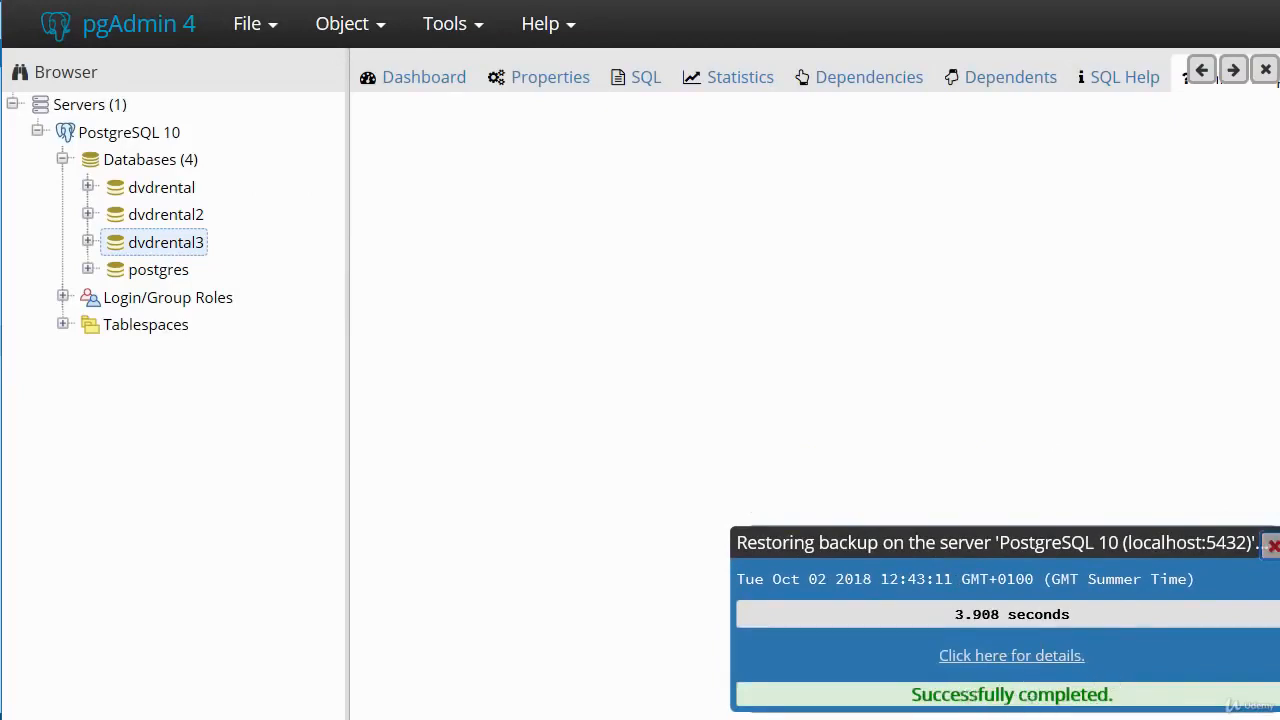
click(984, 665)
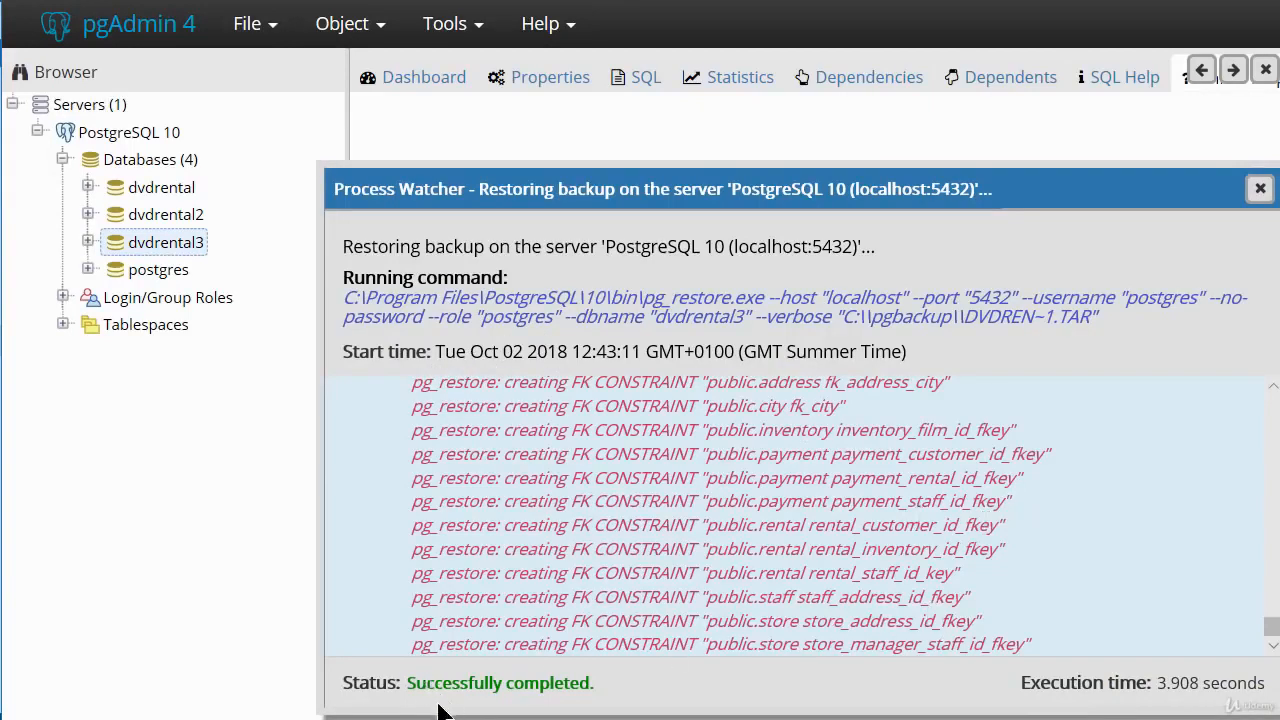
click(1260, 191)
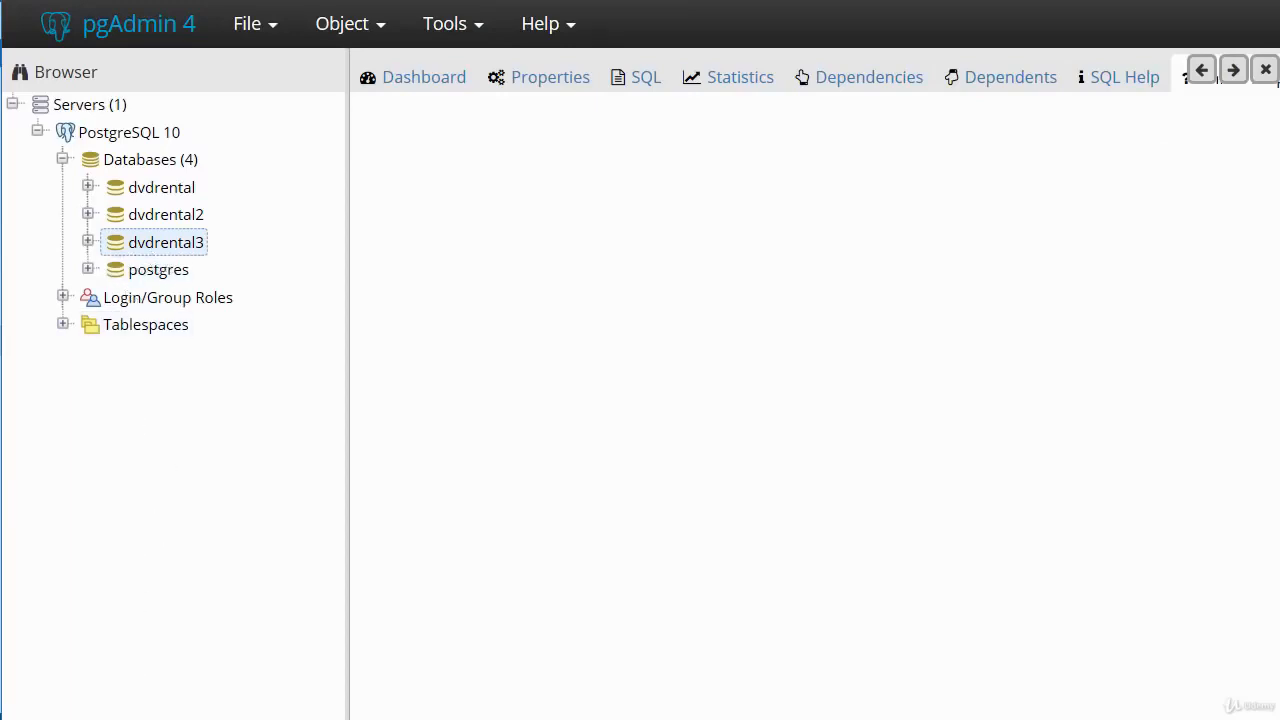
Check the public schema of dvdrental3 for restored tables, then collapse the database.
click(88, 242)
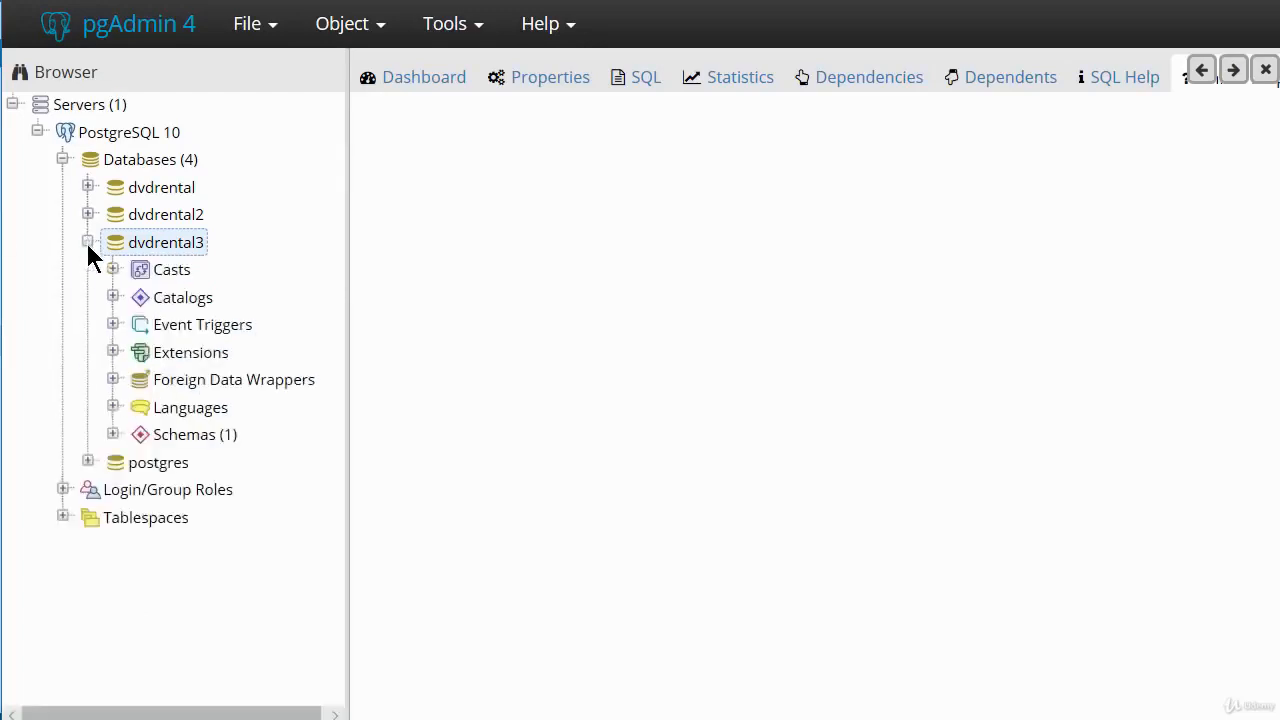
click(113, 434)
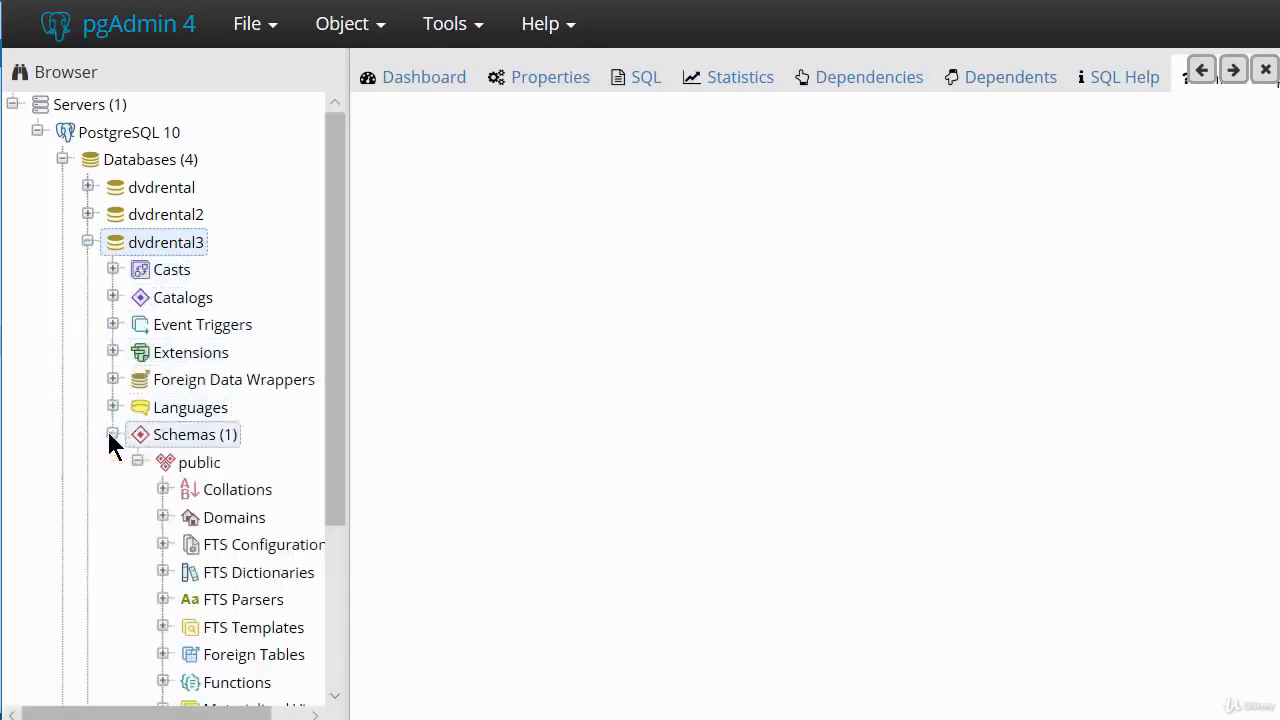
scroll(111, 457, down, 3)
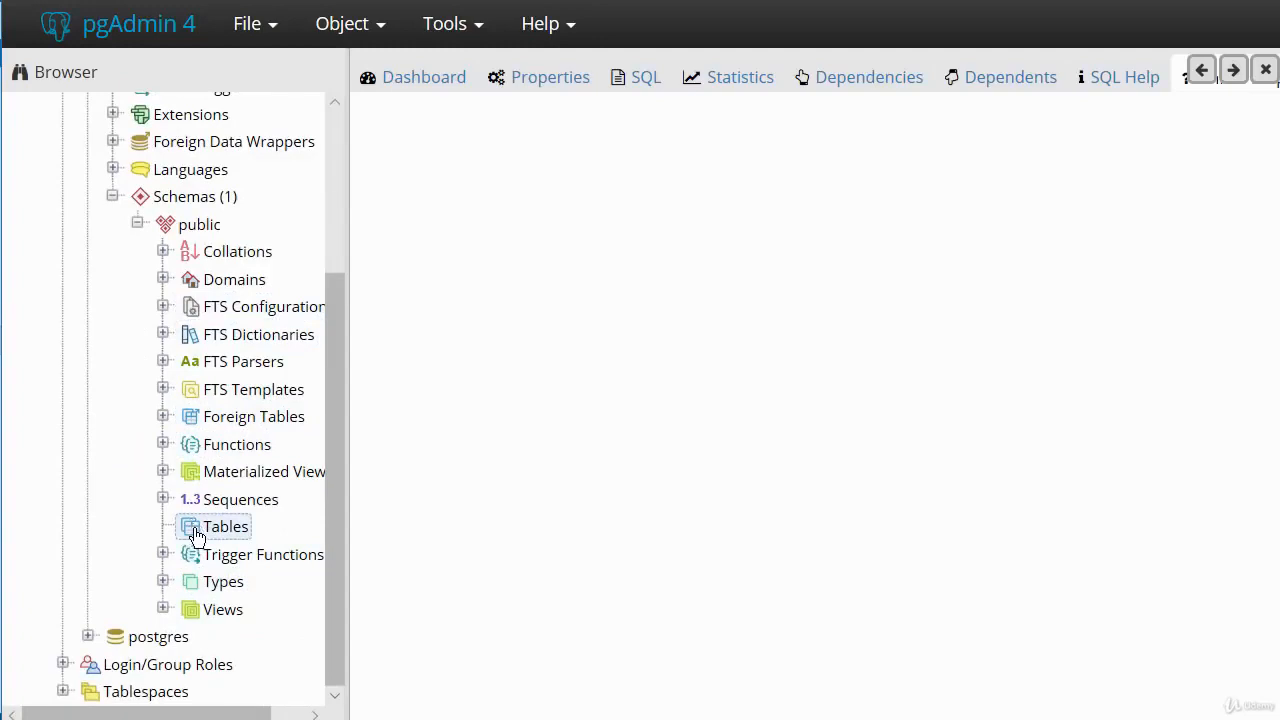
scroll(218, 533, up, 3)
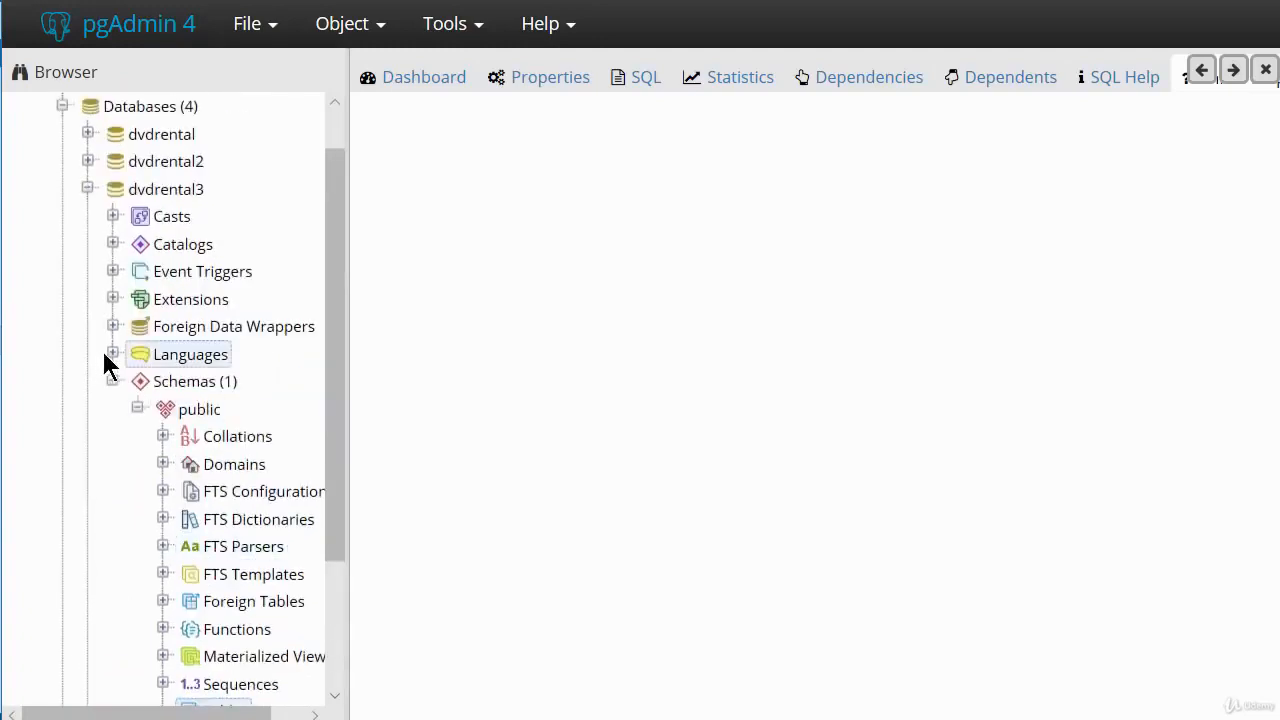
click(88, 189)
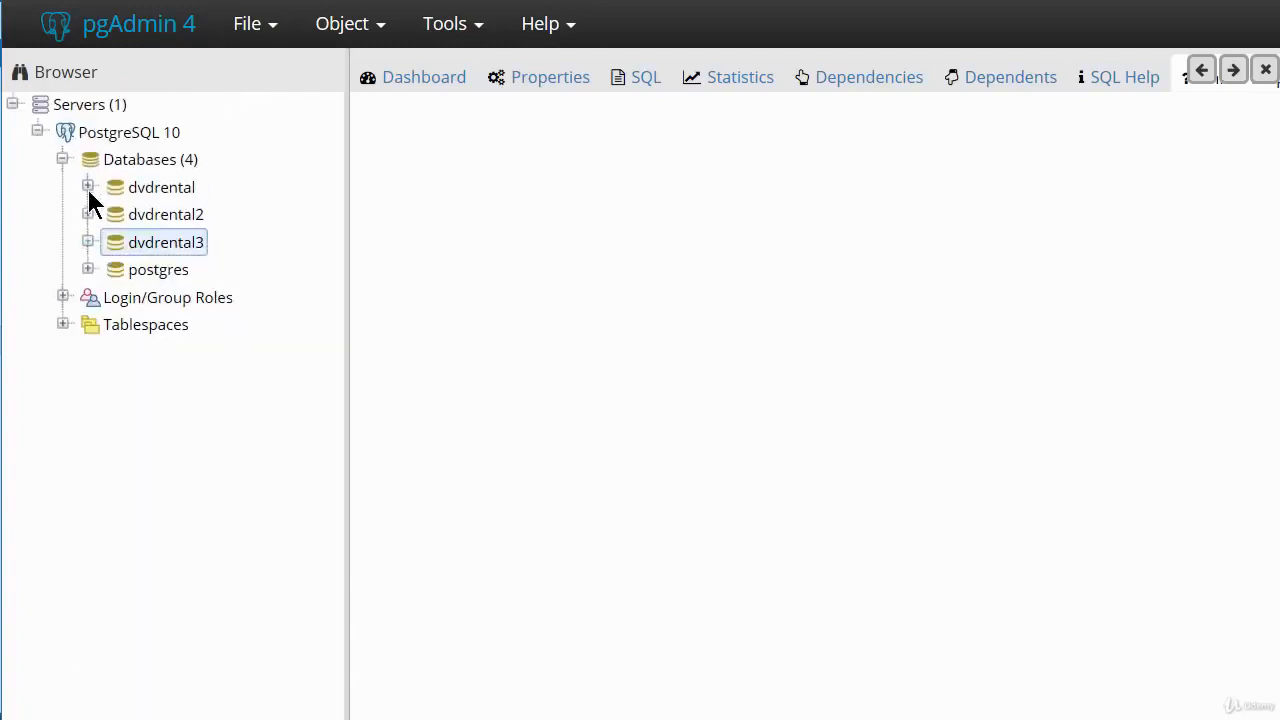
Refresh the dvdrental3 database so its object tree is reloaded.
right_click(178, 250)
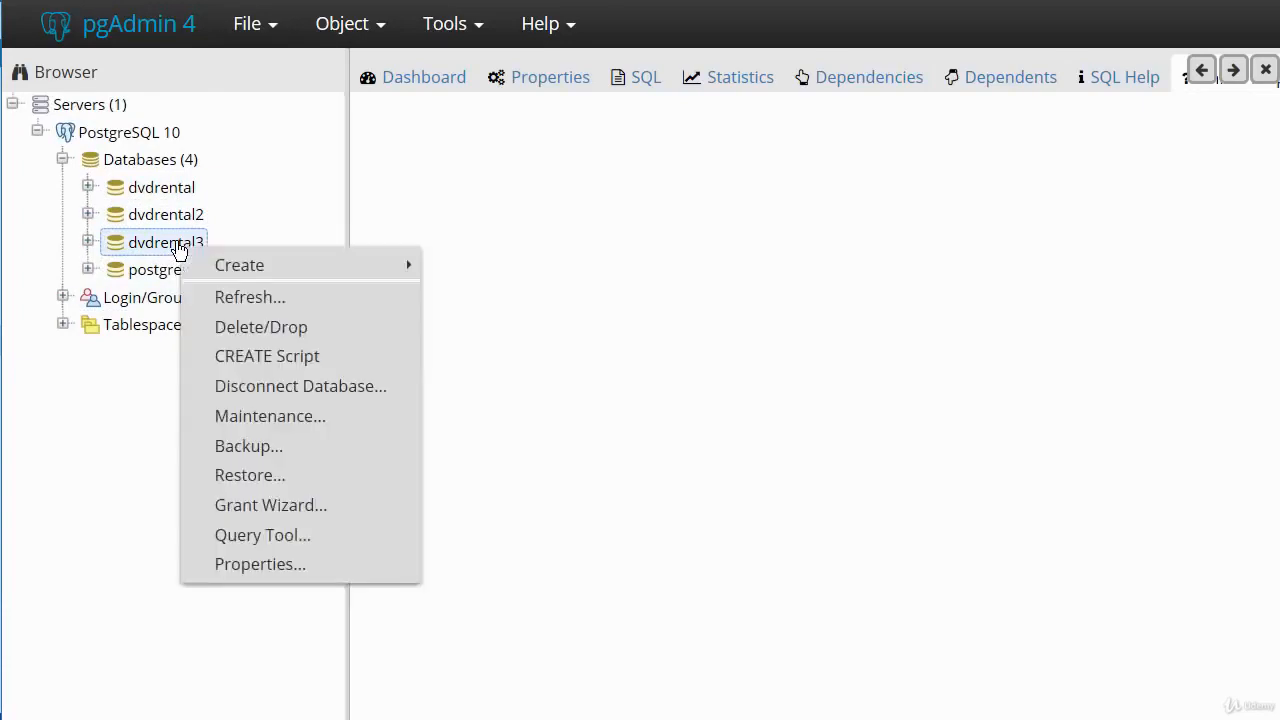
click(250, 300)
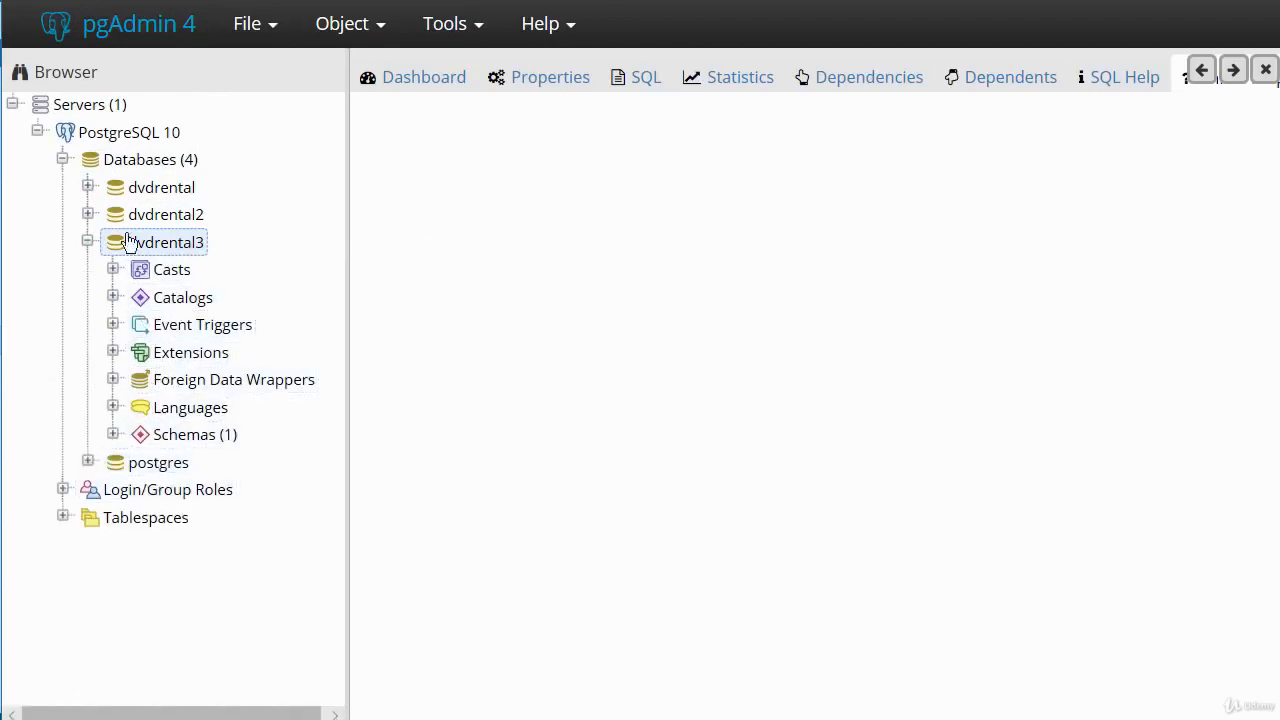
right_click(154, 253)
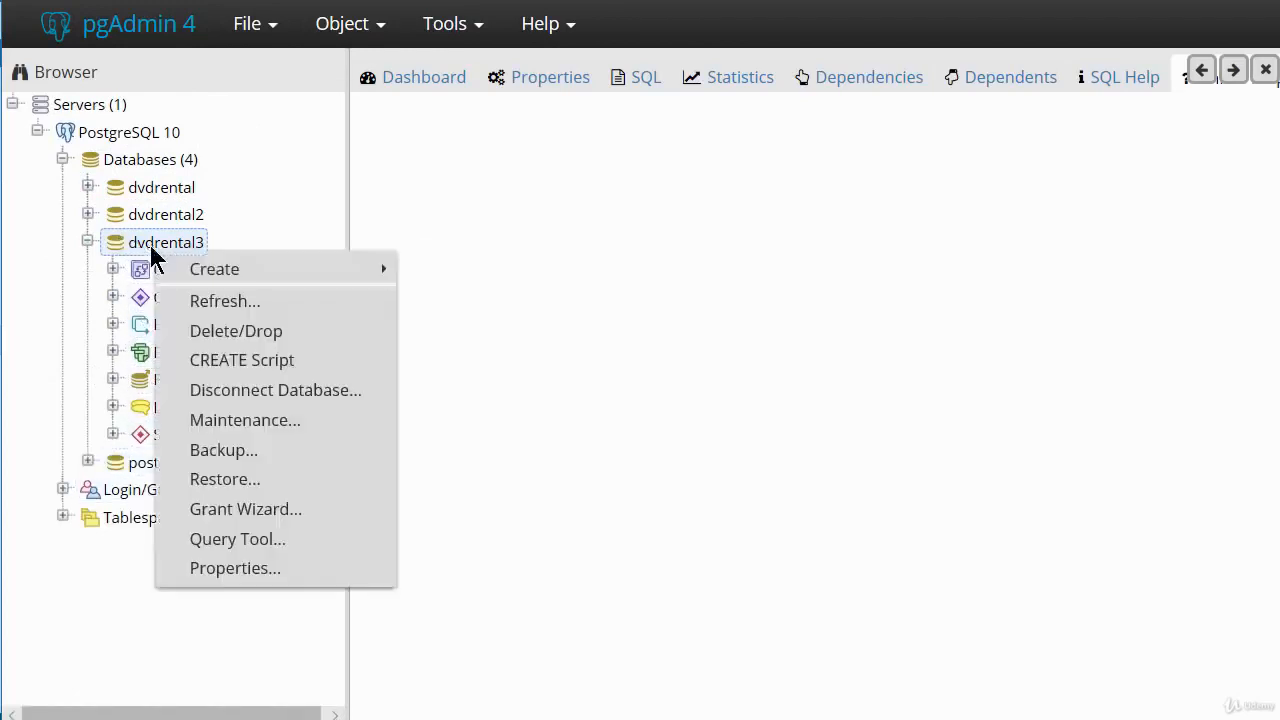
click(448, 258)
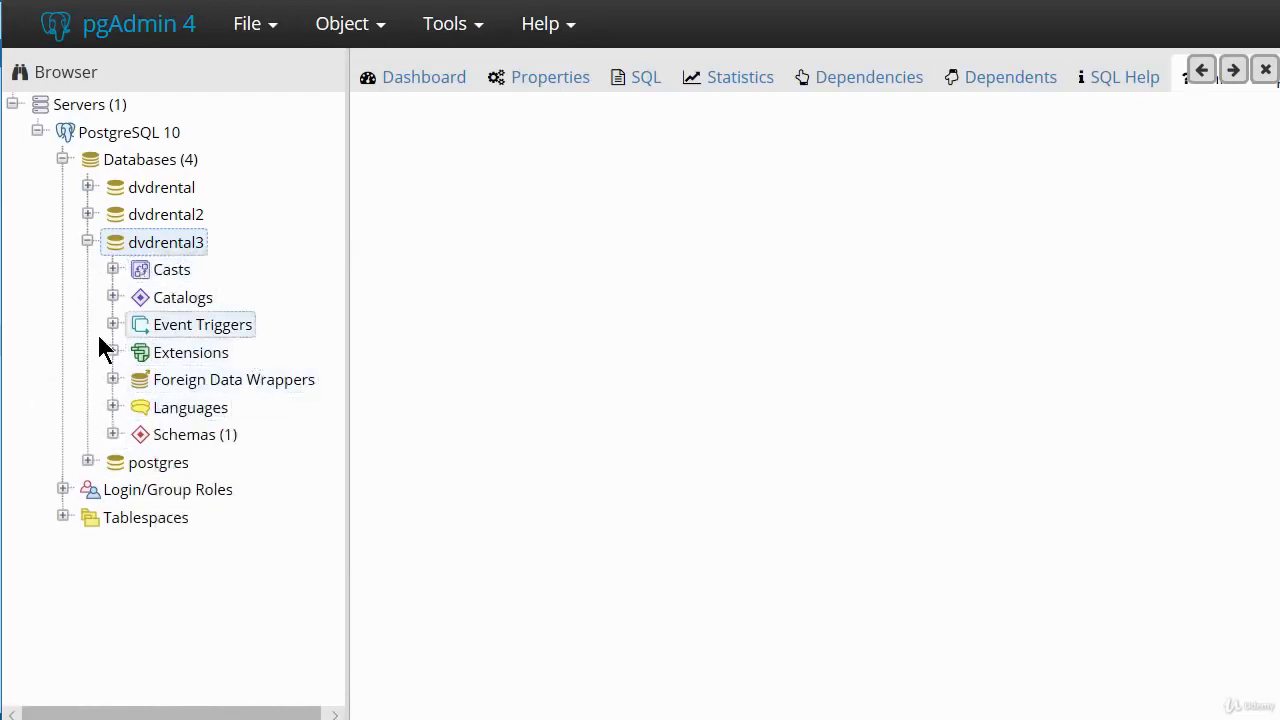
Expand the tables of dvdrental3's public schema and look through the restored tables.
click(113, 436)
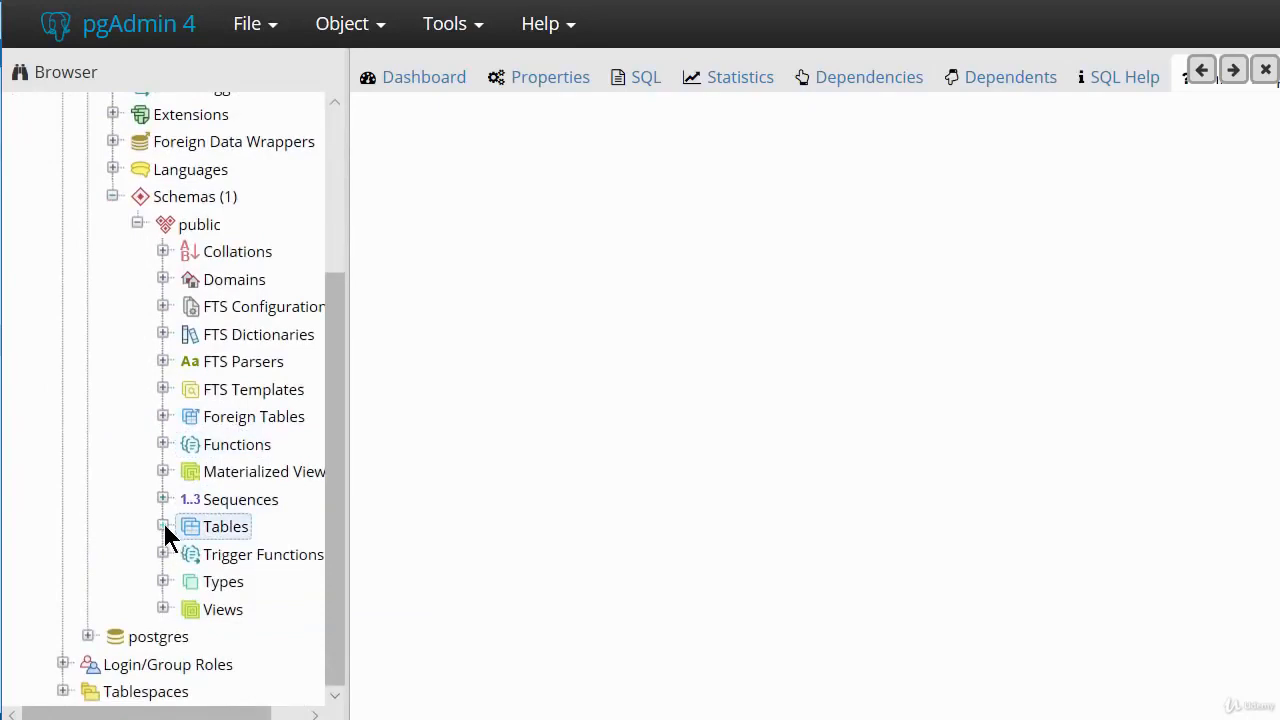
click(164, 527)
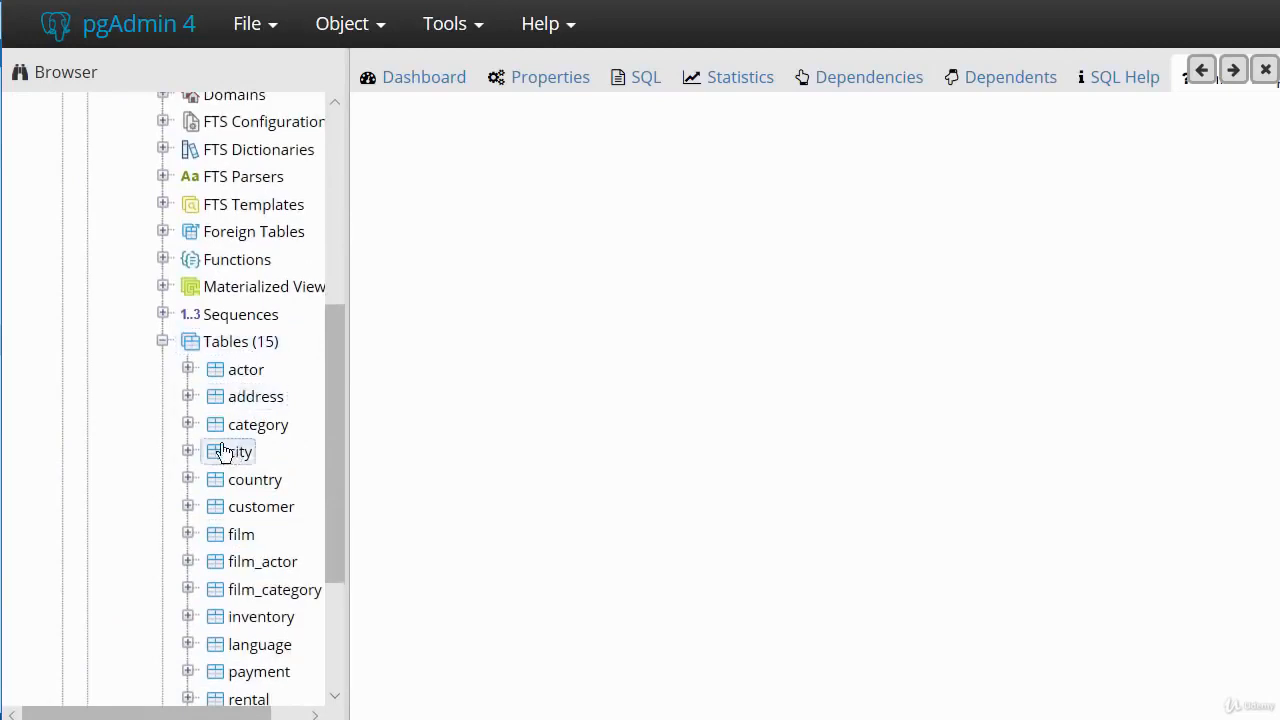
scroll(220, 437, down, 3)
scroll(218, 425, up, 6)
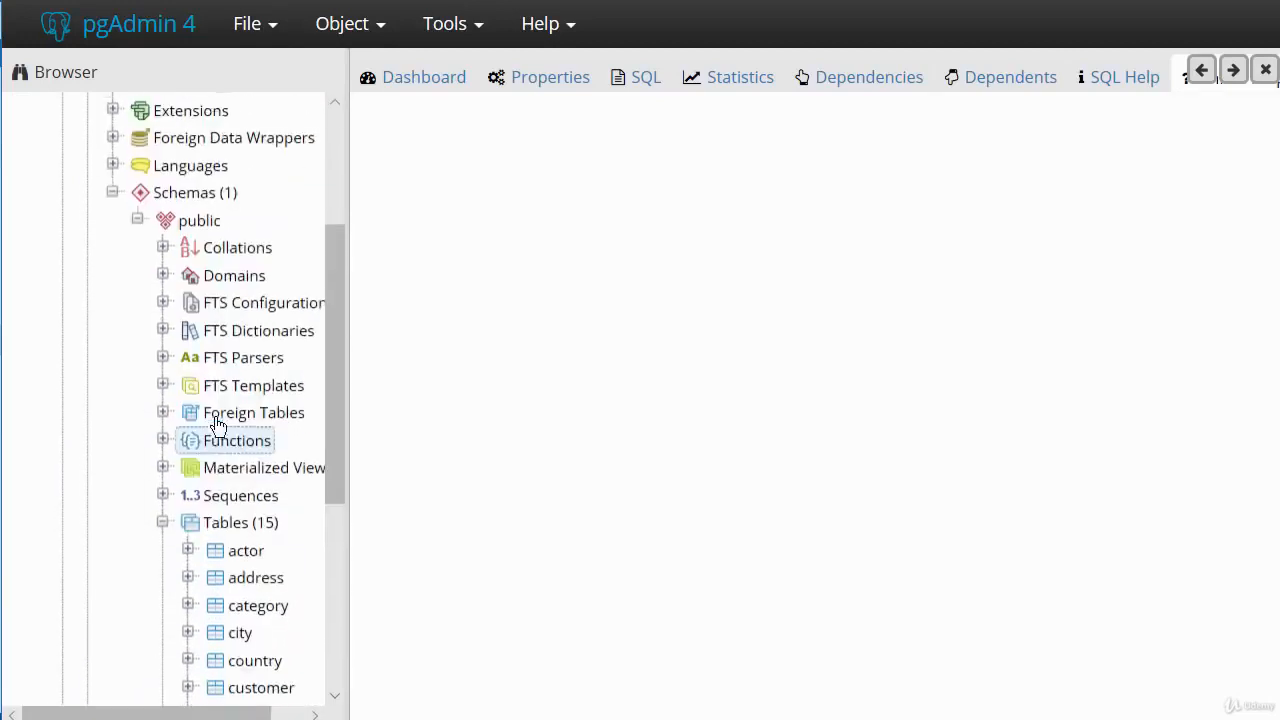
scroll(218, 425, up, 5)
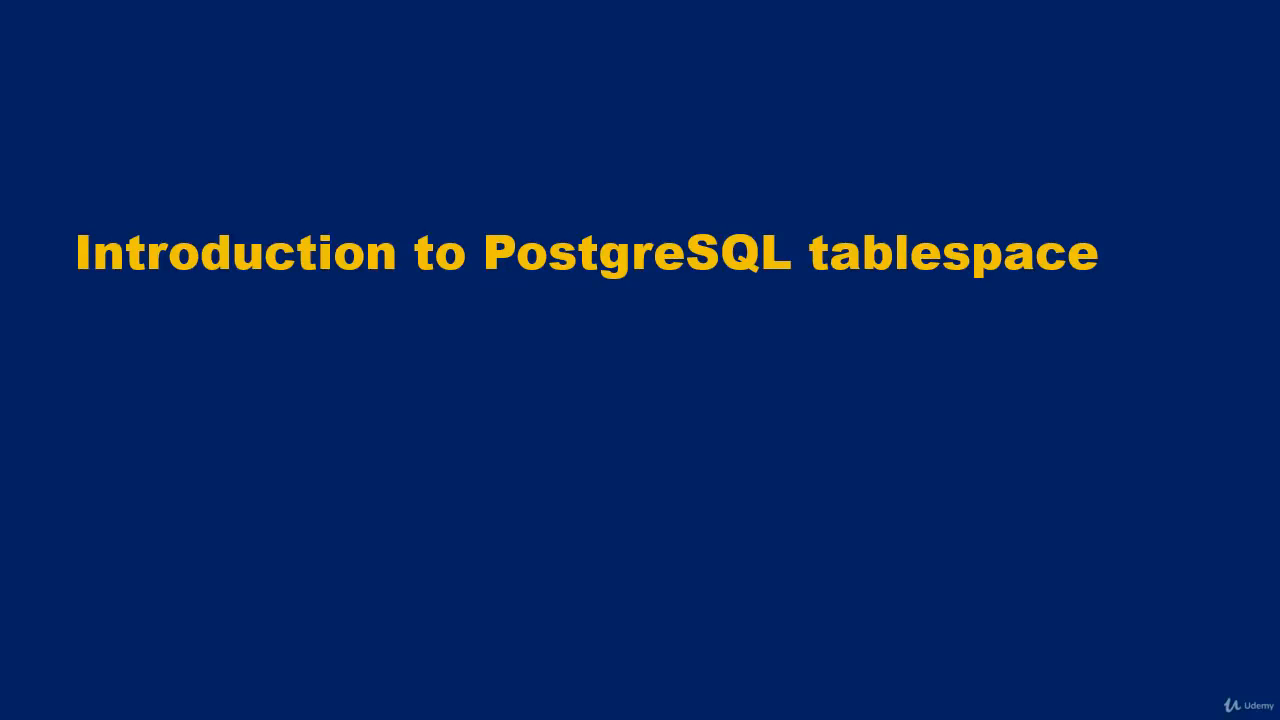
key(Right)
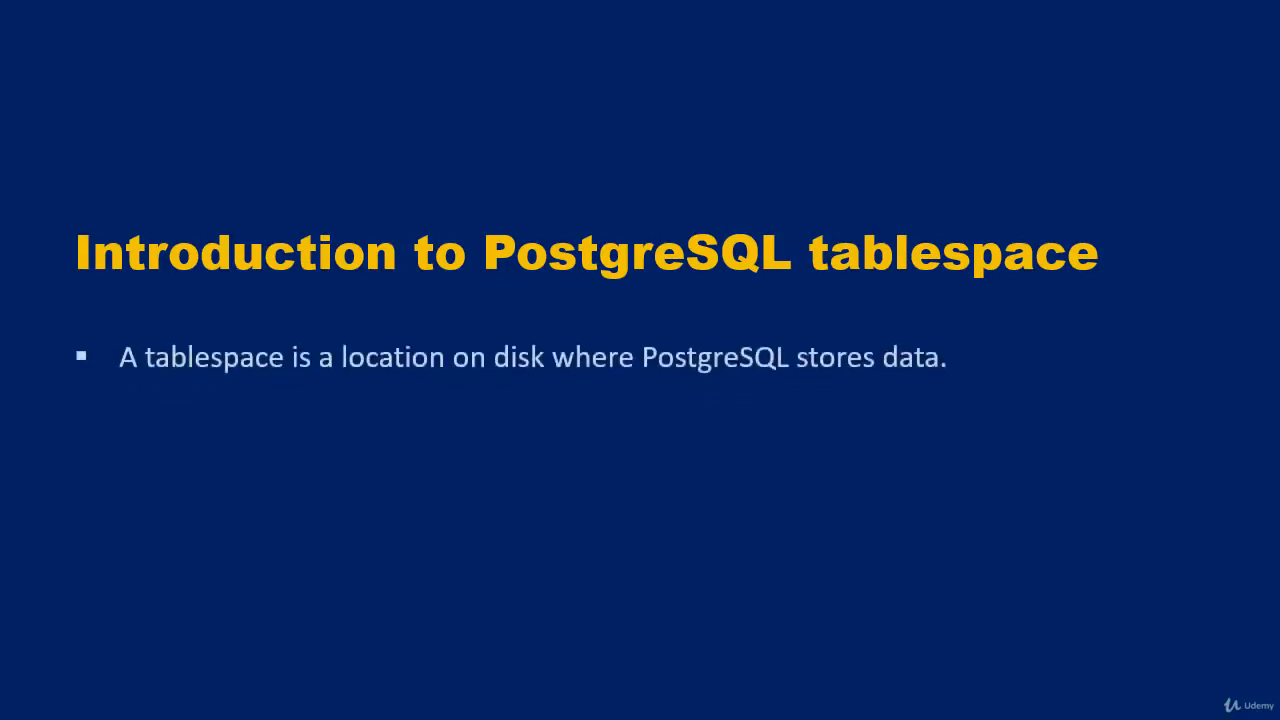
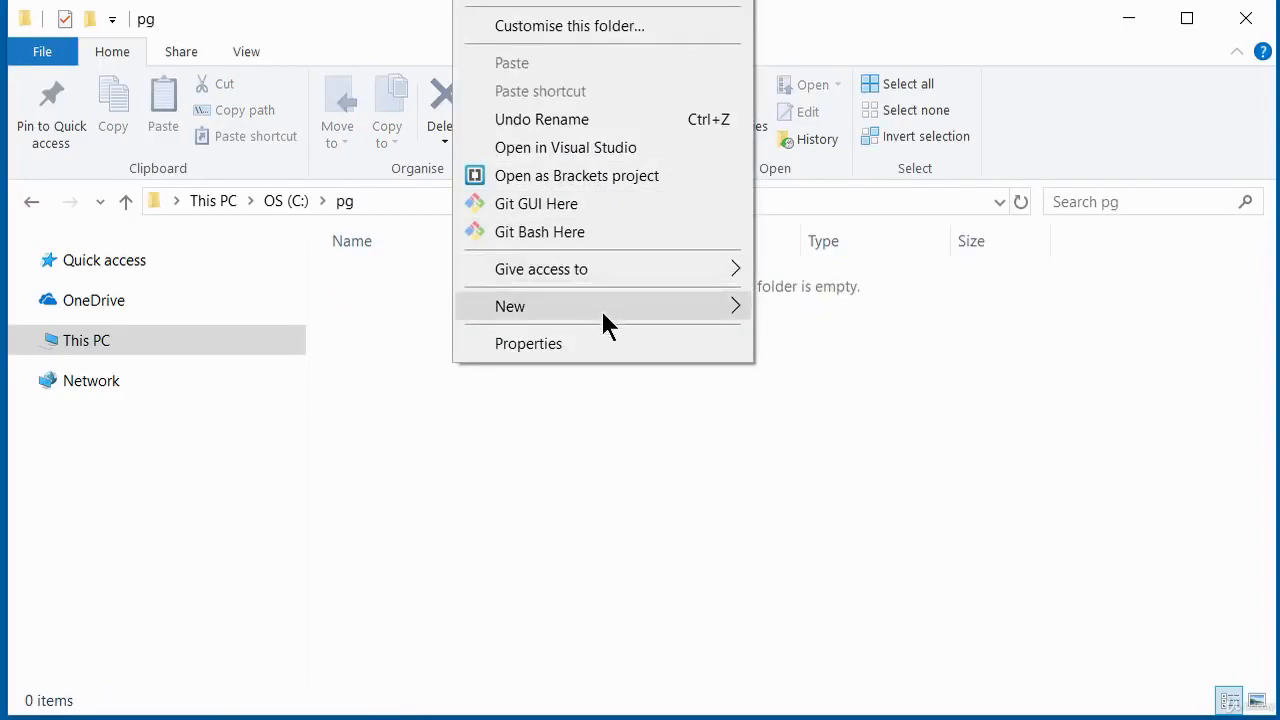
Create a new folder named data inside C:\pg.
mouse_move(603, 308)
click(843, 305)
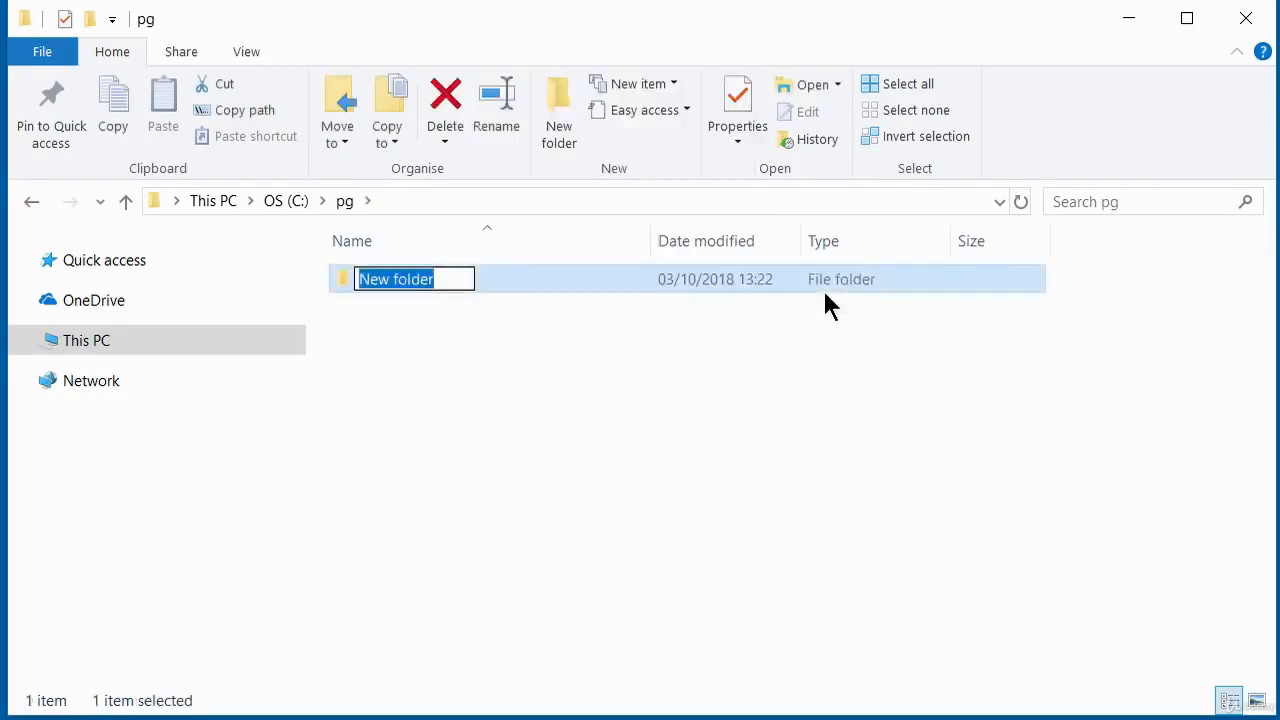
text(da)
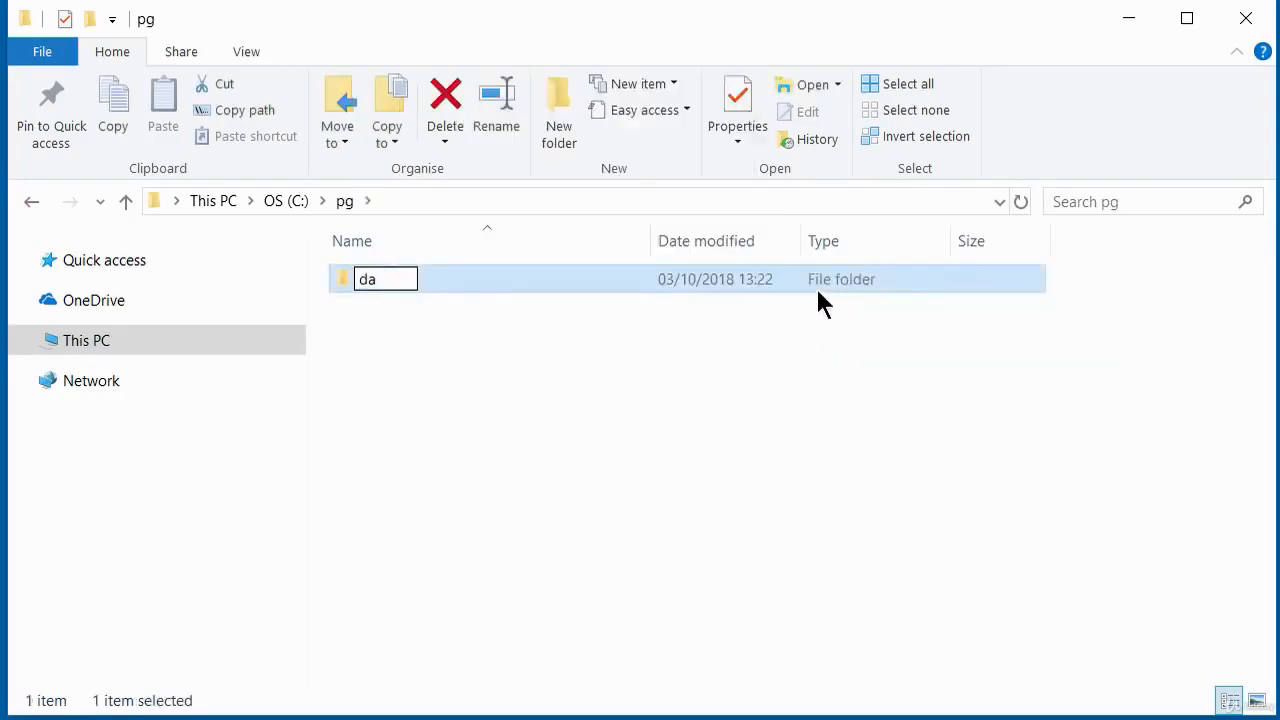
text(ta)
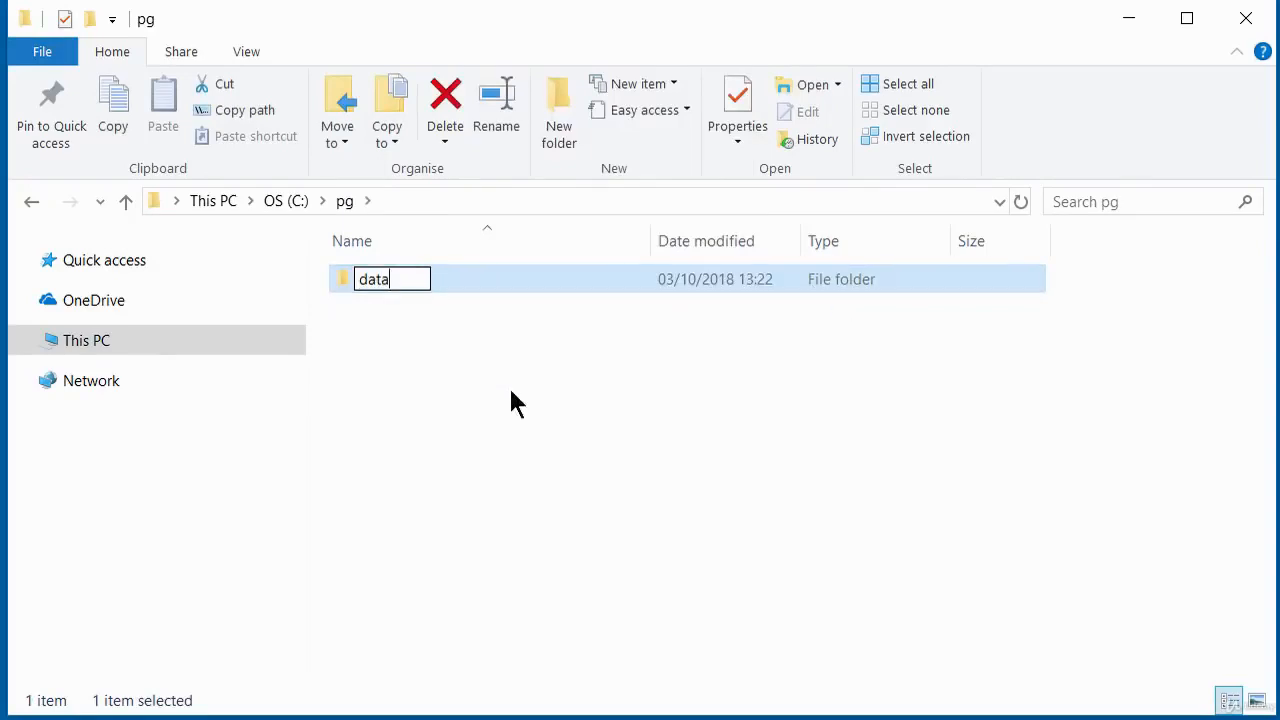
click(384, 310)
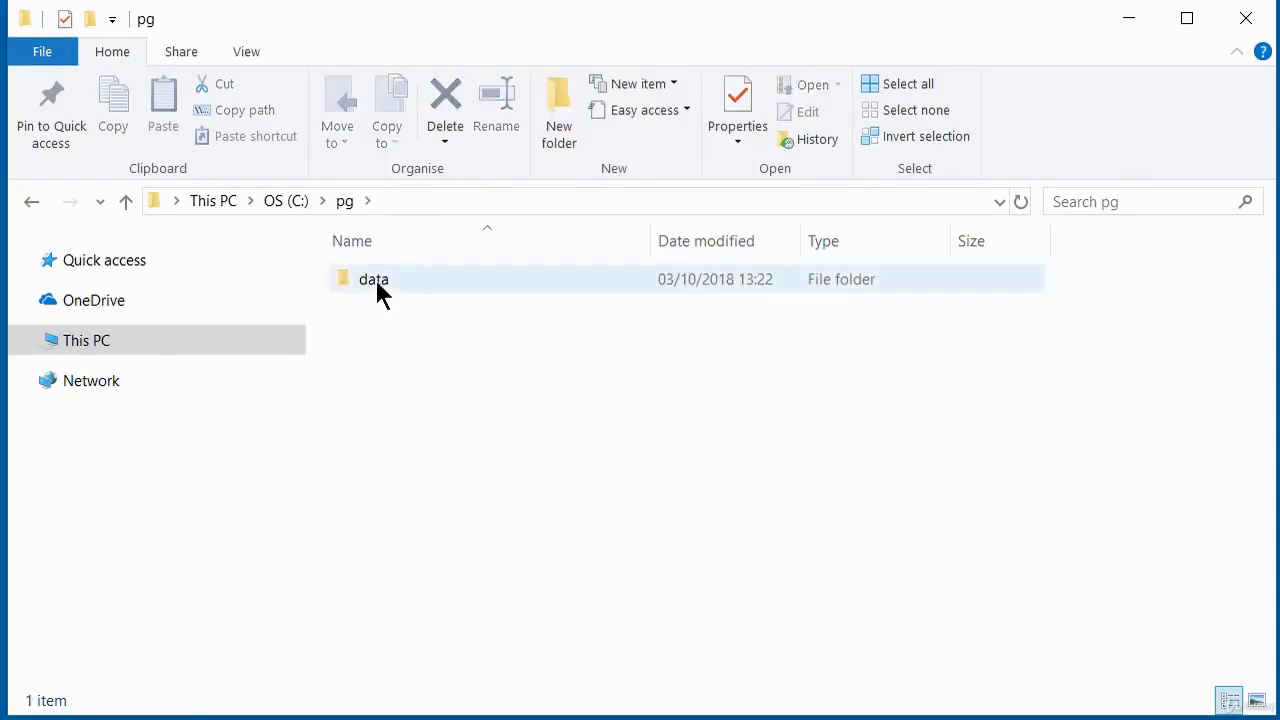
Open the data folder and create a new folder named dvdrental inside it.
double_click(378, 283)
right_click(385, 292)
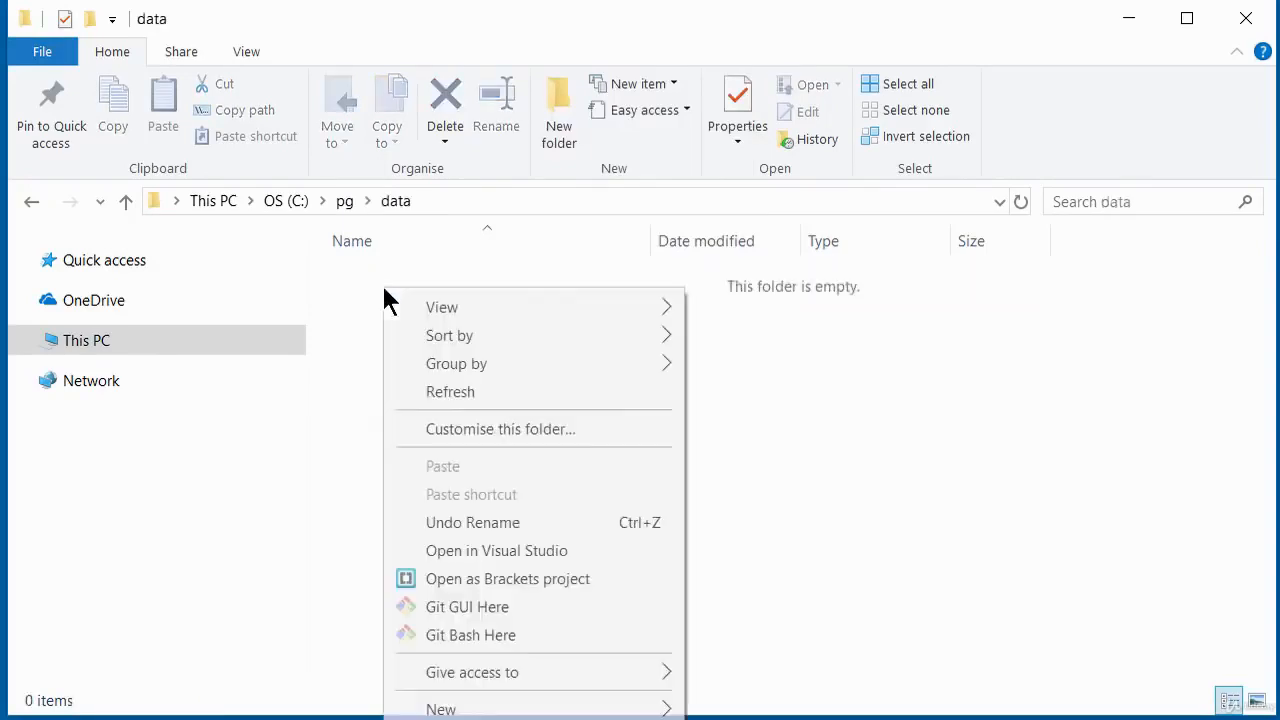
mouse_move(575, 709)
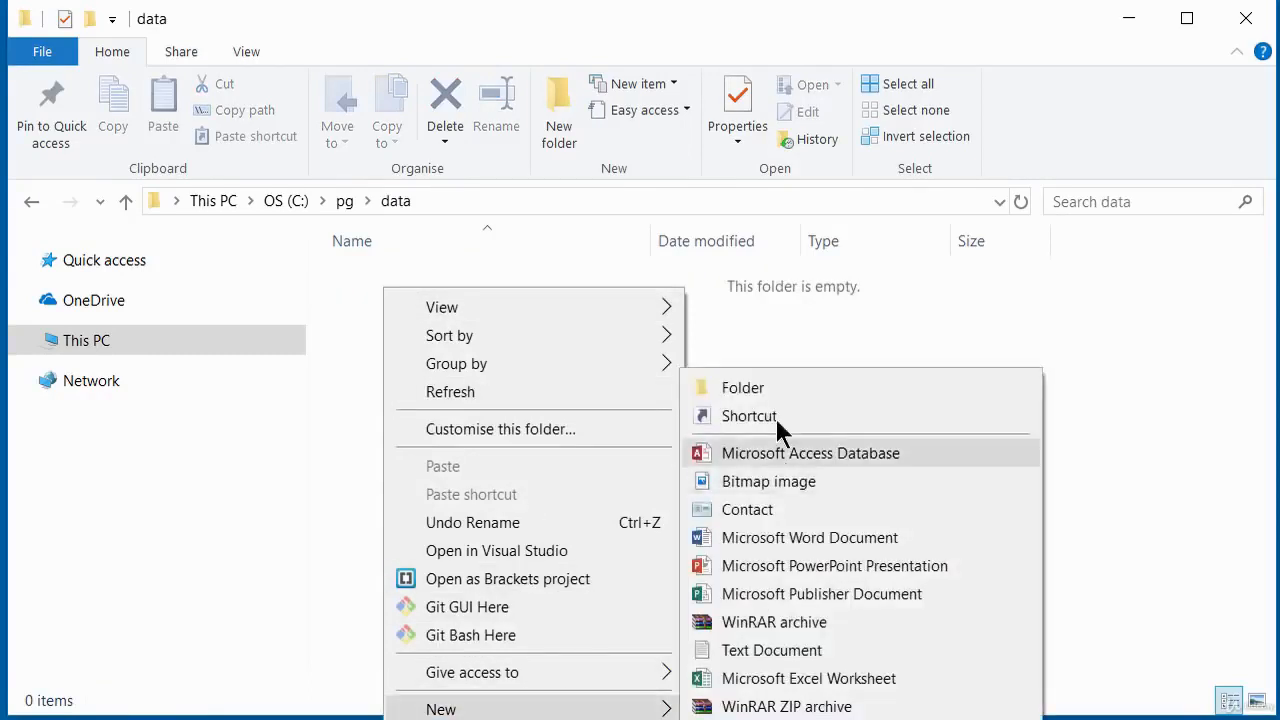
click(750, 386)
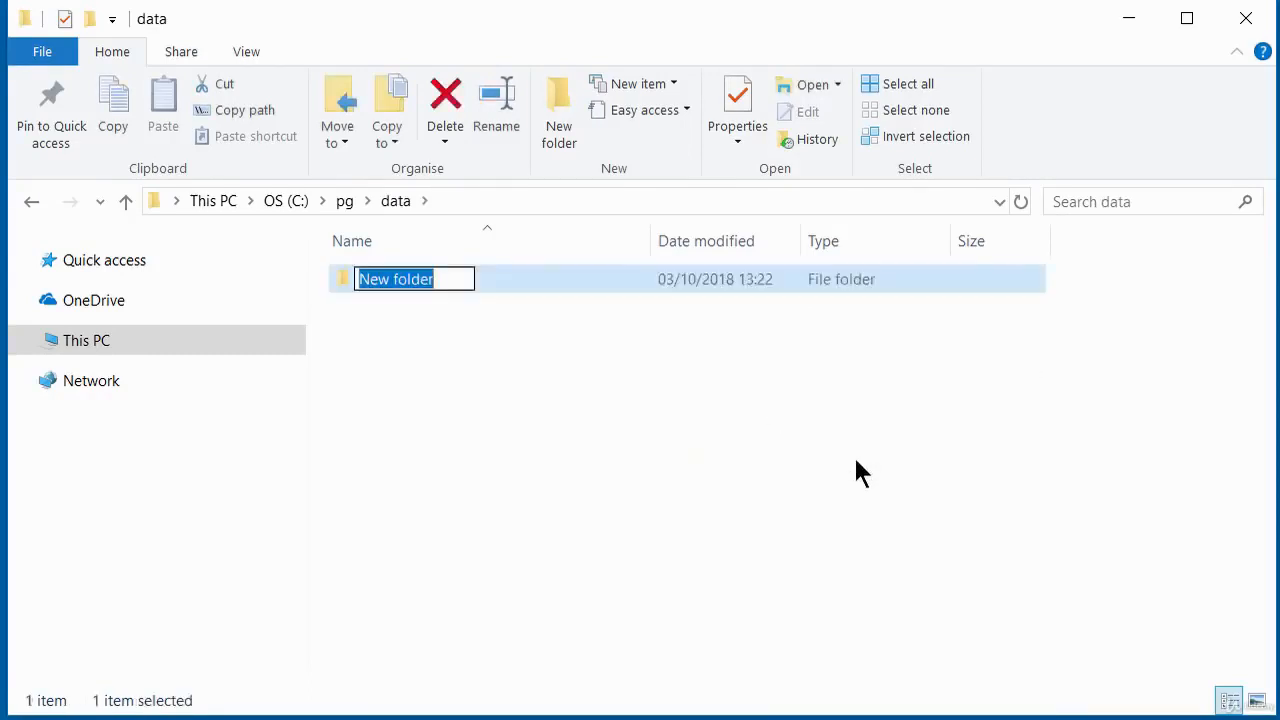
text(dvdre)
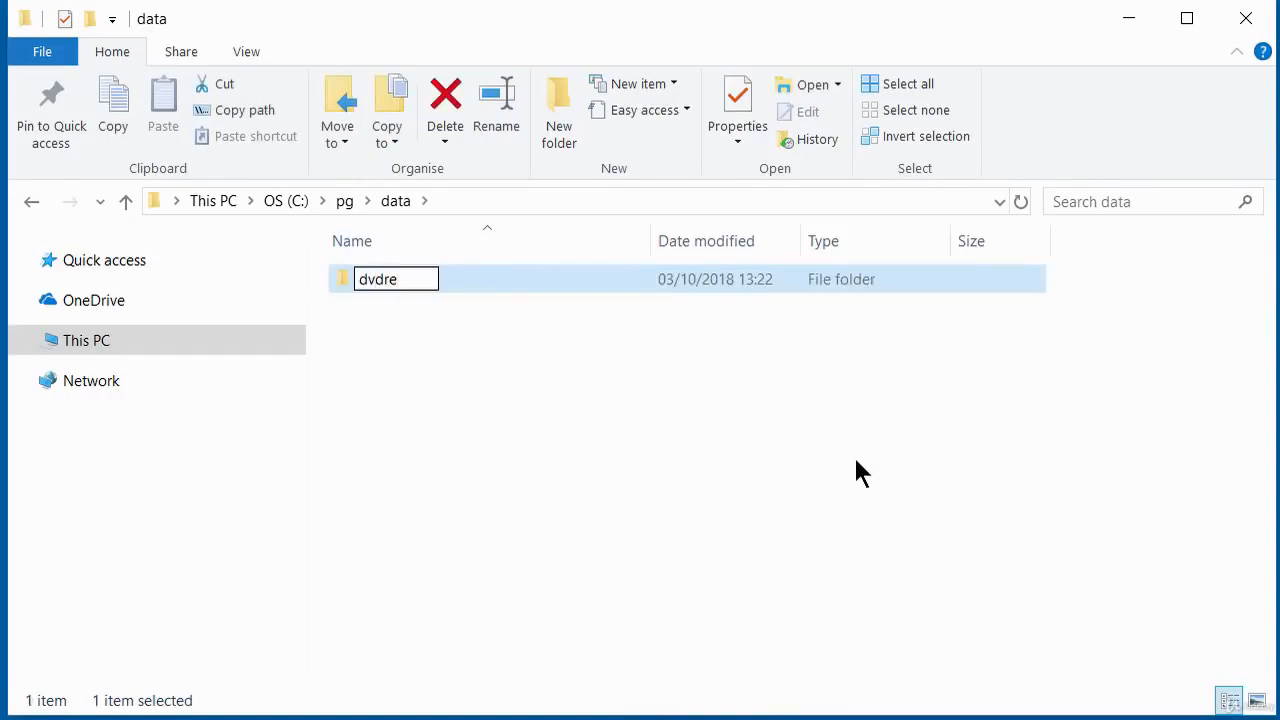
text(ntal)
key(Return)
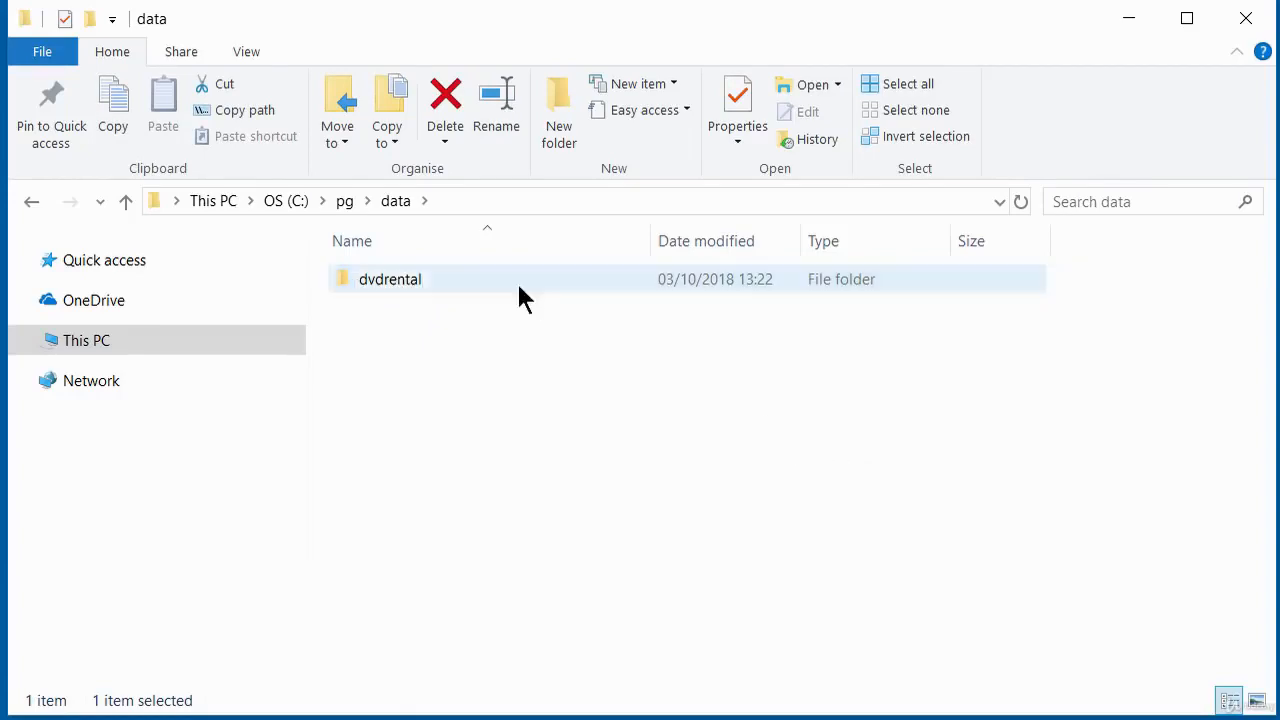
click(470, 315)
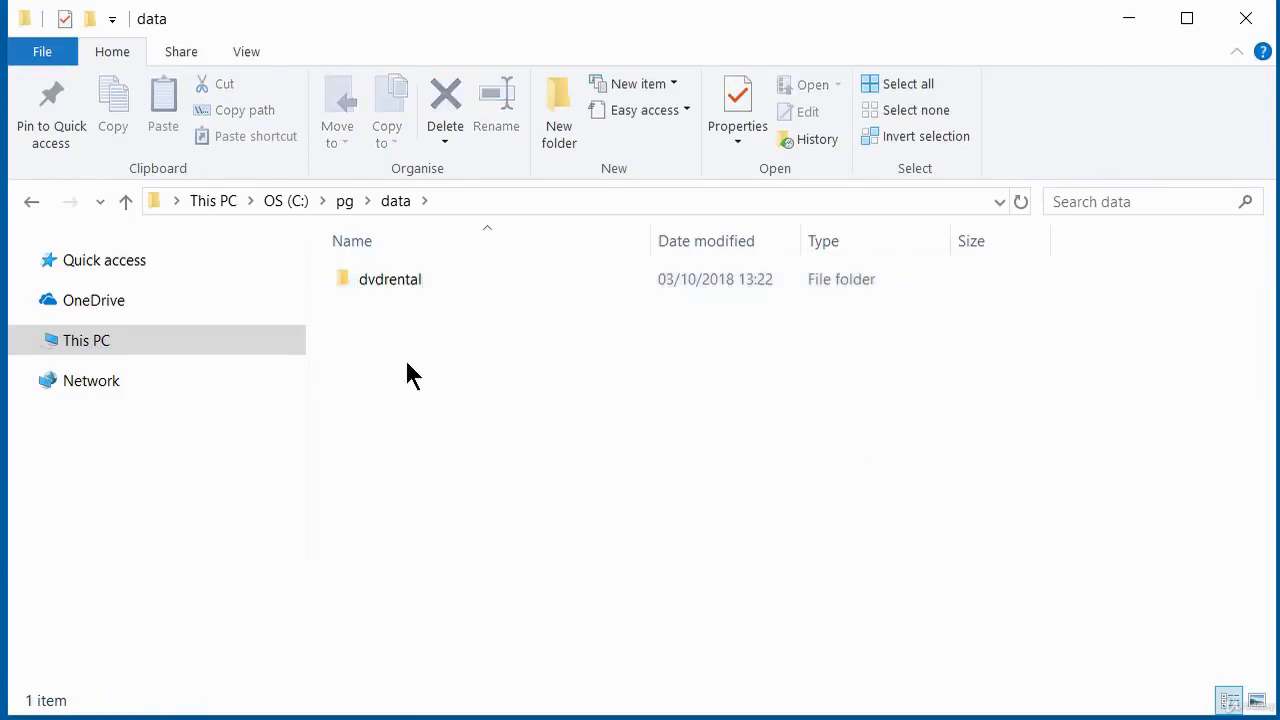
Open the dvdrental folder and select its full path, C:\pg\data\dvdrental.
click(491, 207)
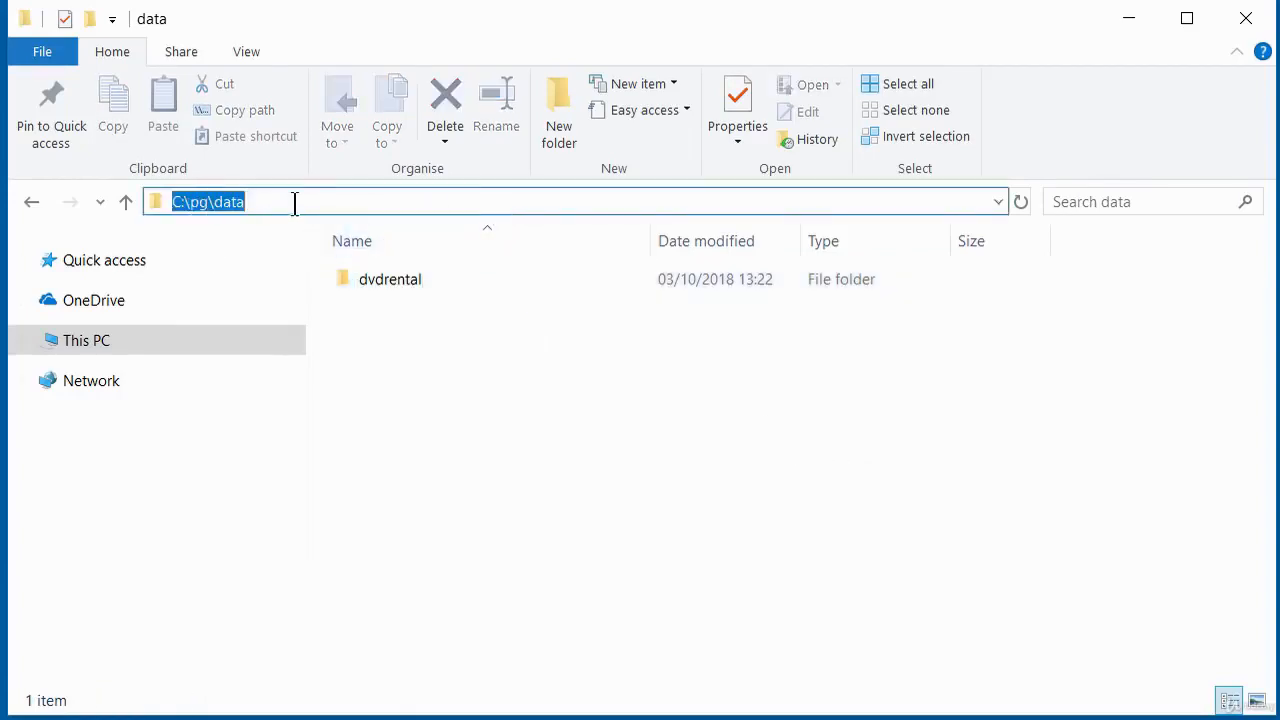
double_click(401, 283)
click(529, 197)
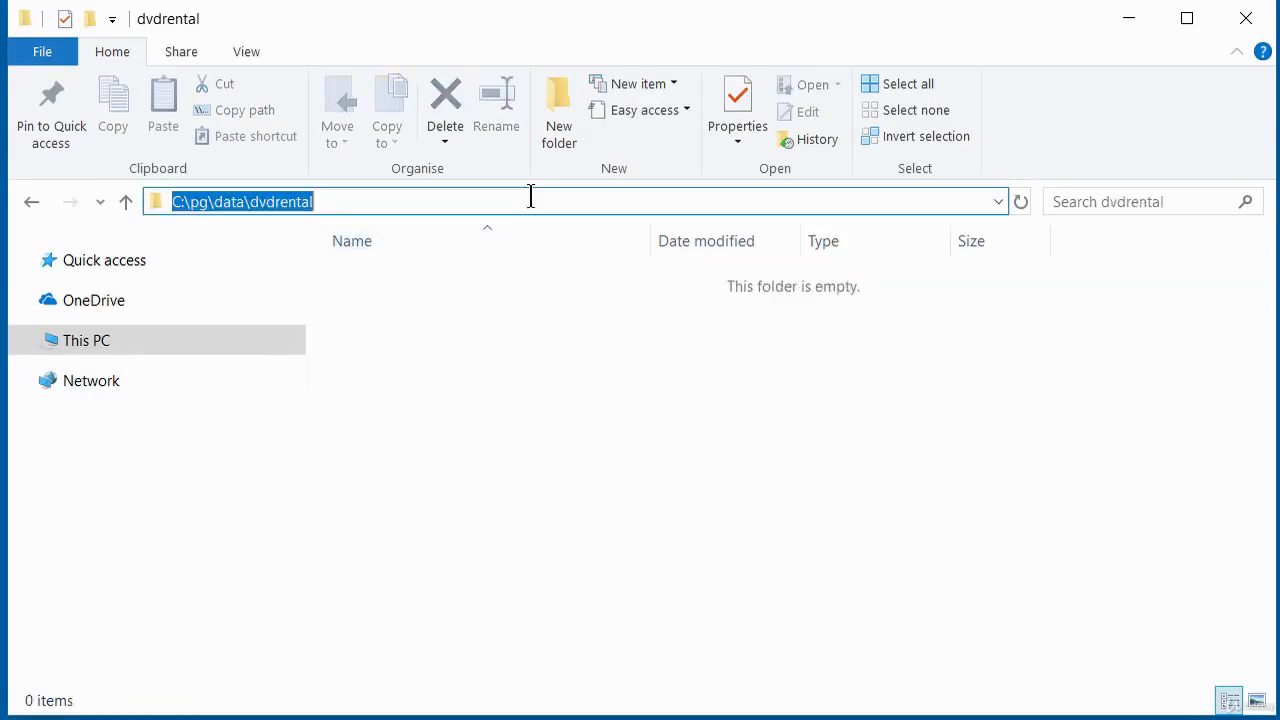
click(346, 208)
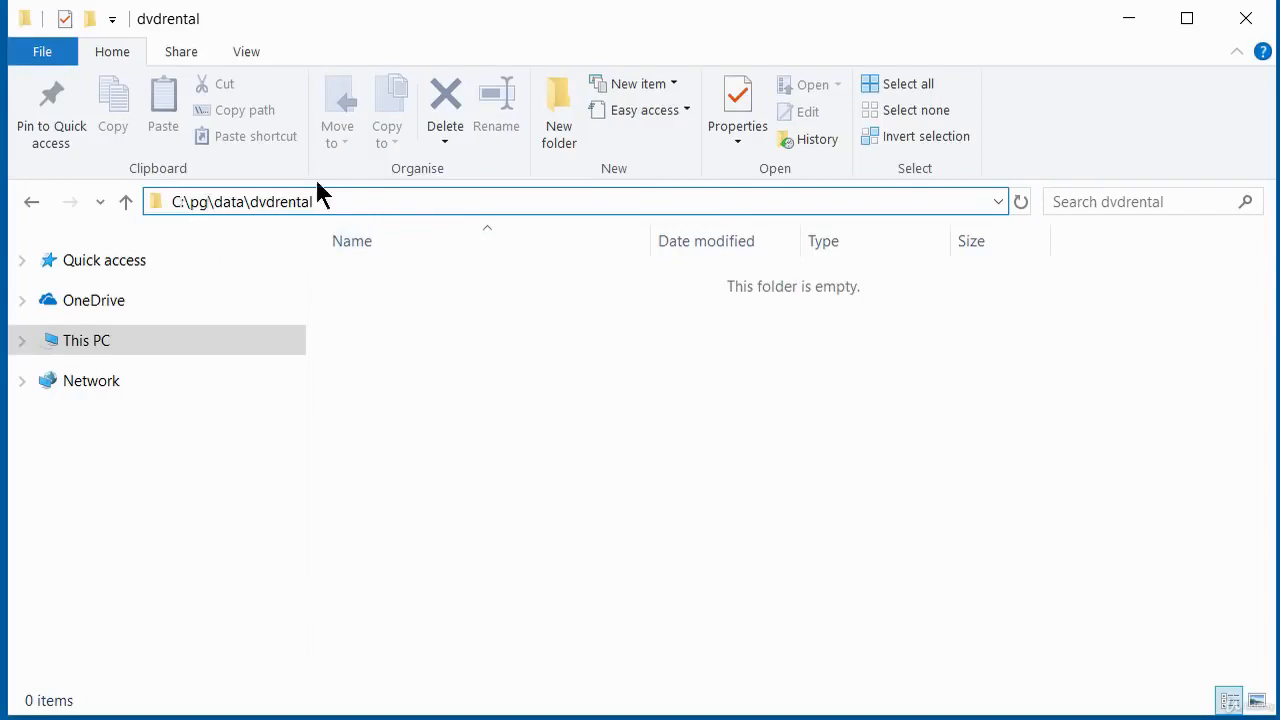
drag(322, 202, 139, 203)
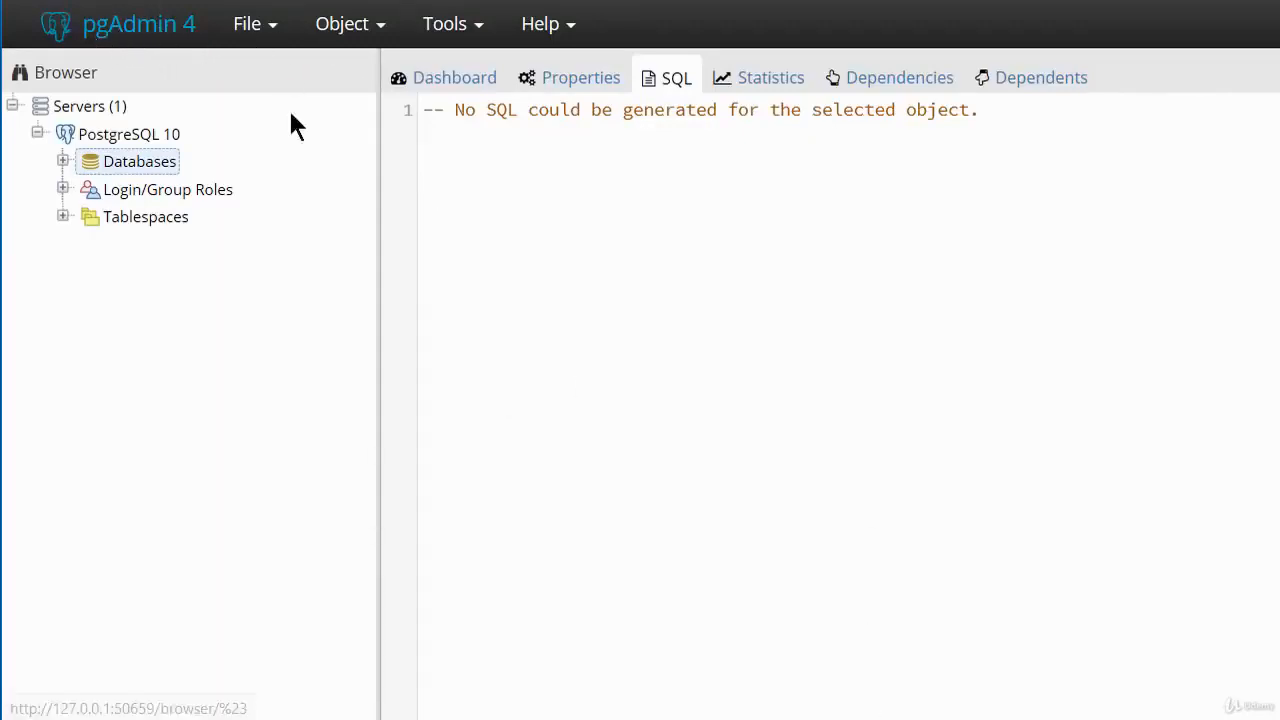
Switch to pgAdmin, connect to the dvdrental database on PostgreSQL 10 and open a Query Tool for it.
click(59, 164)
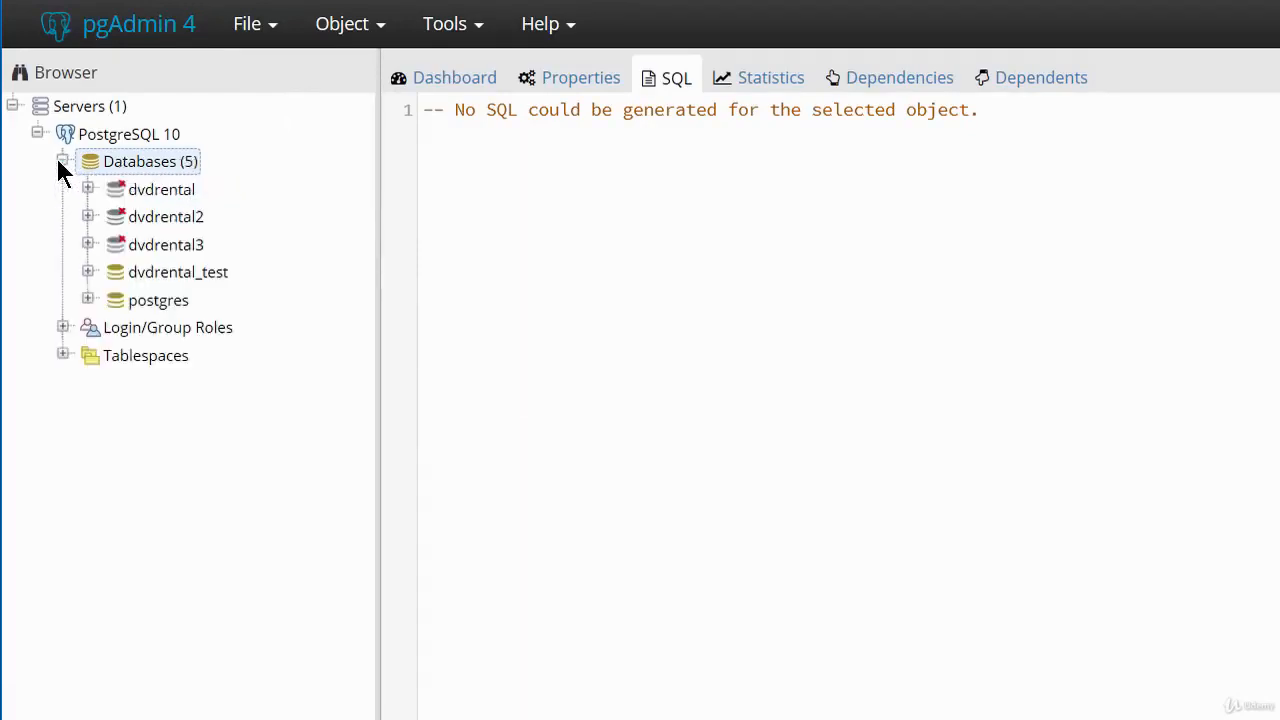
click(163, 195)
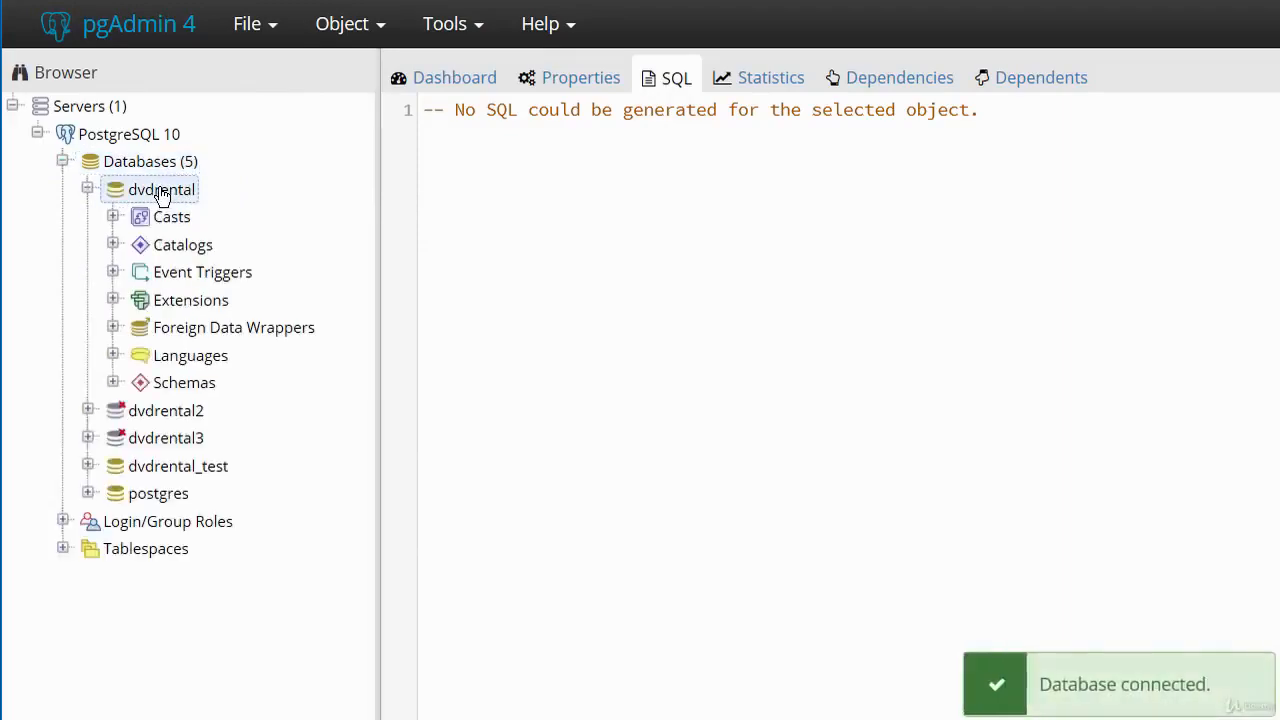
click(478, 32)
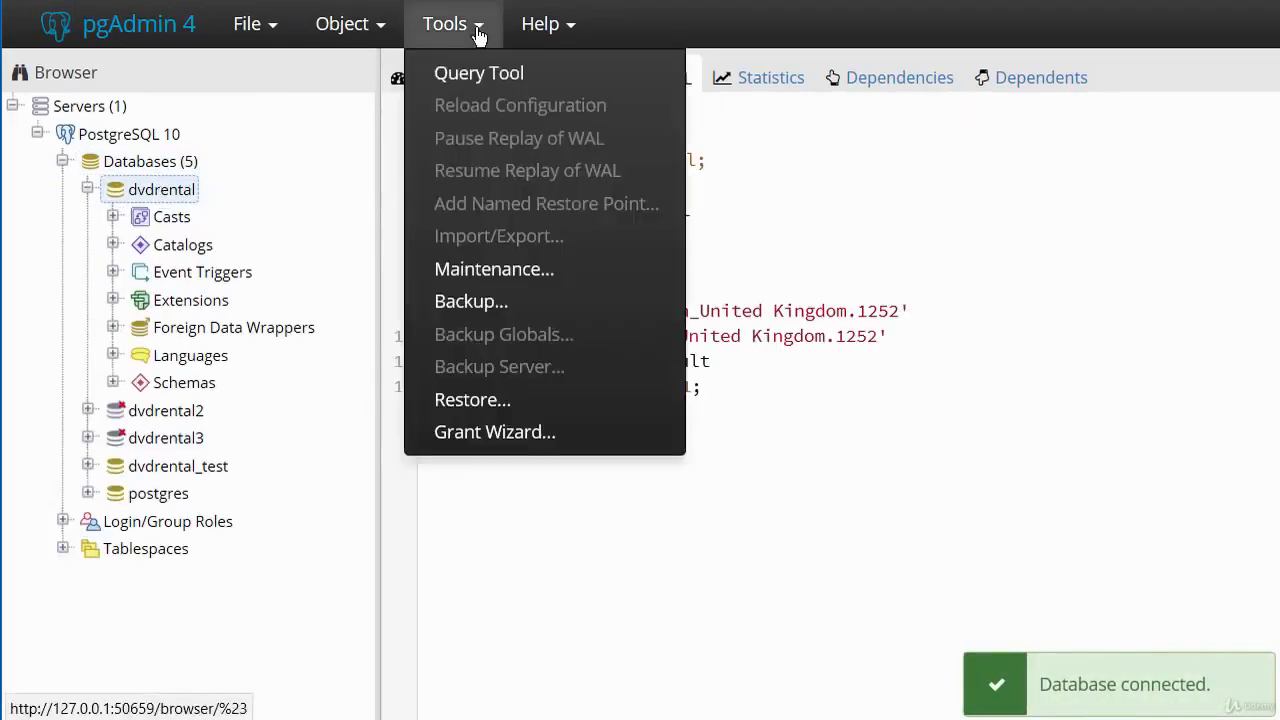
click(479, 75)
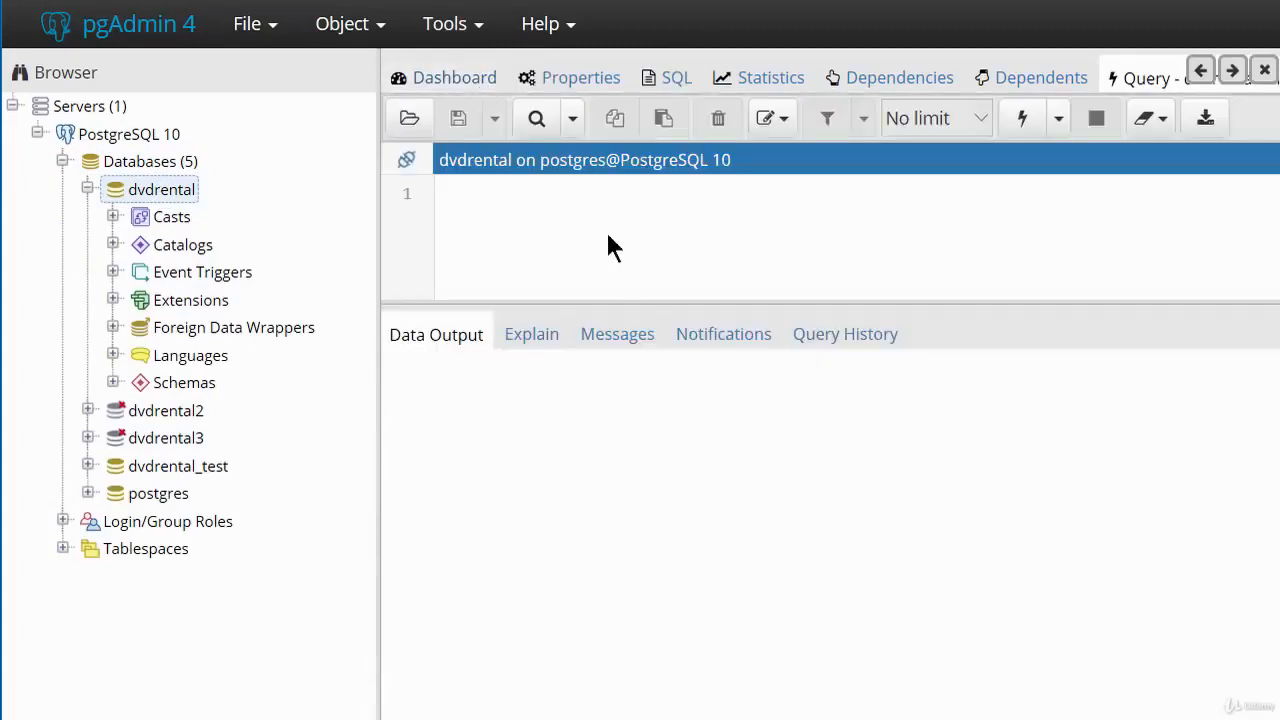
Paste the statement CREATE TABLESPACE dvdrental LOCATION 'c:pg\\data\dvdrental'; into the query editor and try executing it.
right_click(530, 214)
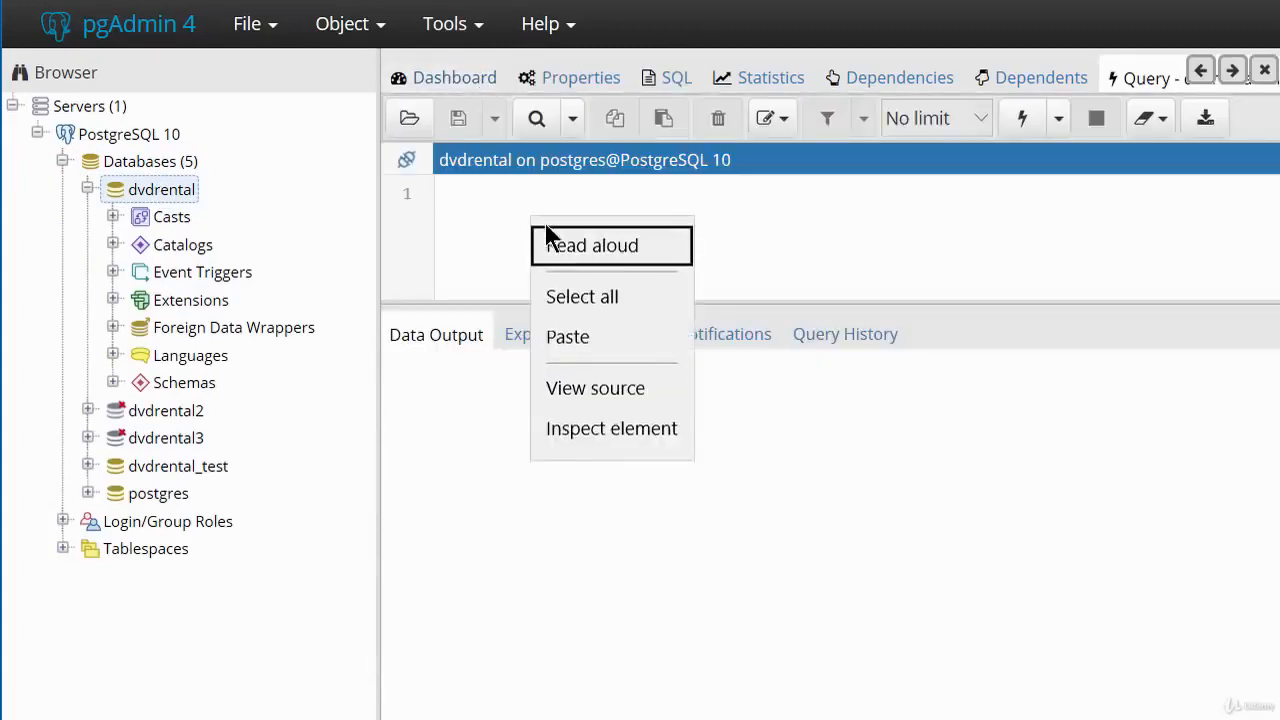
click(575, 339)
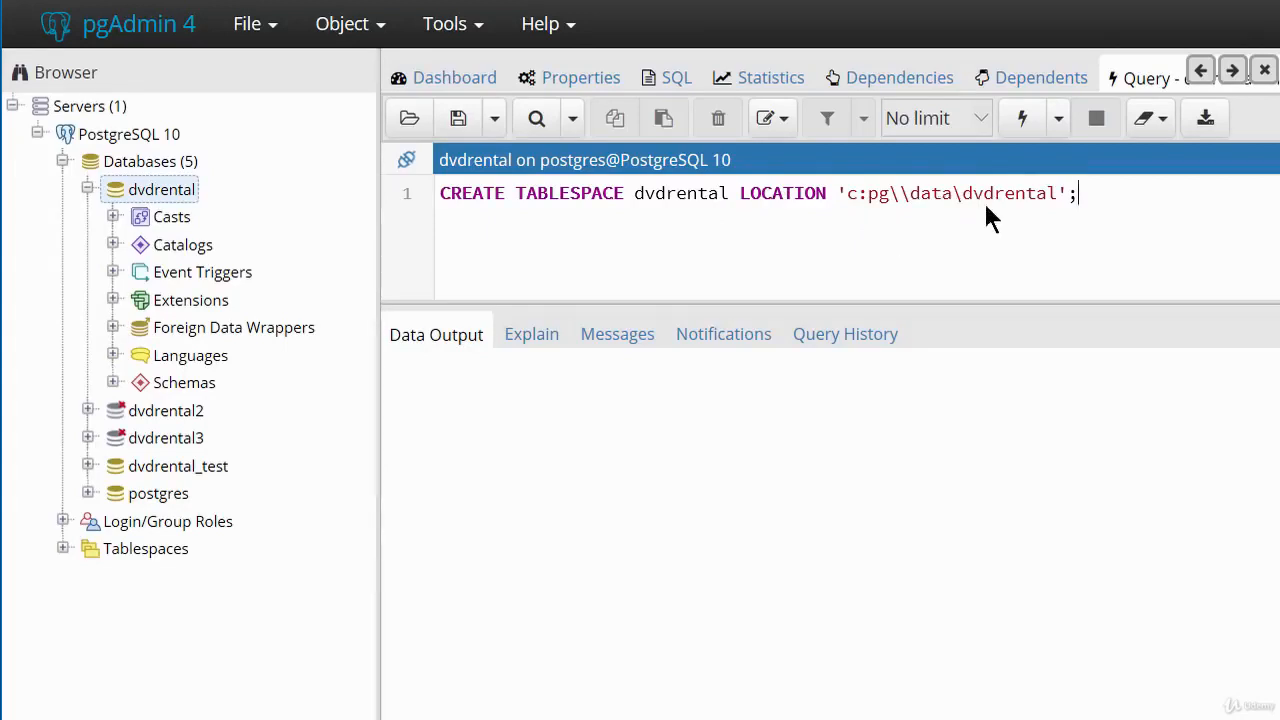
click(1026, 124)
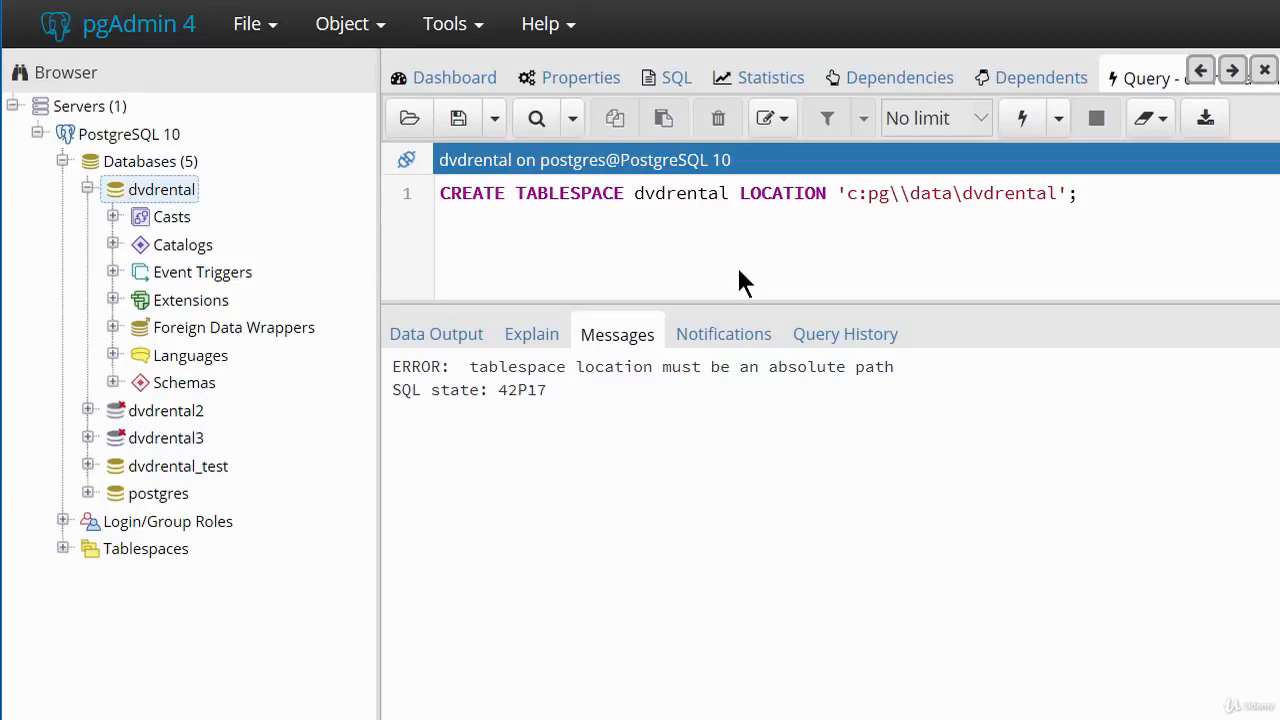
Correct the tablespace location to 'c:\pg\\data\dvdrental' by adding the backslash after the drive, and execute the statement again.
click(869, 197)
text(\)
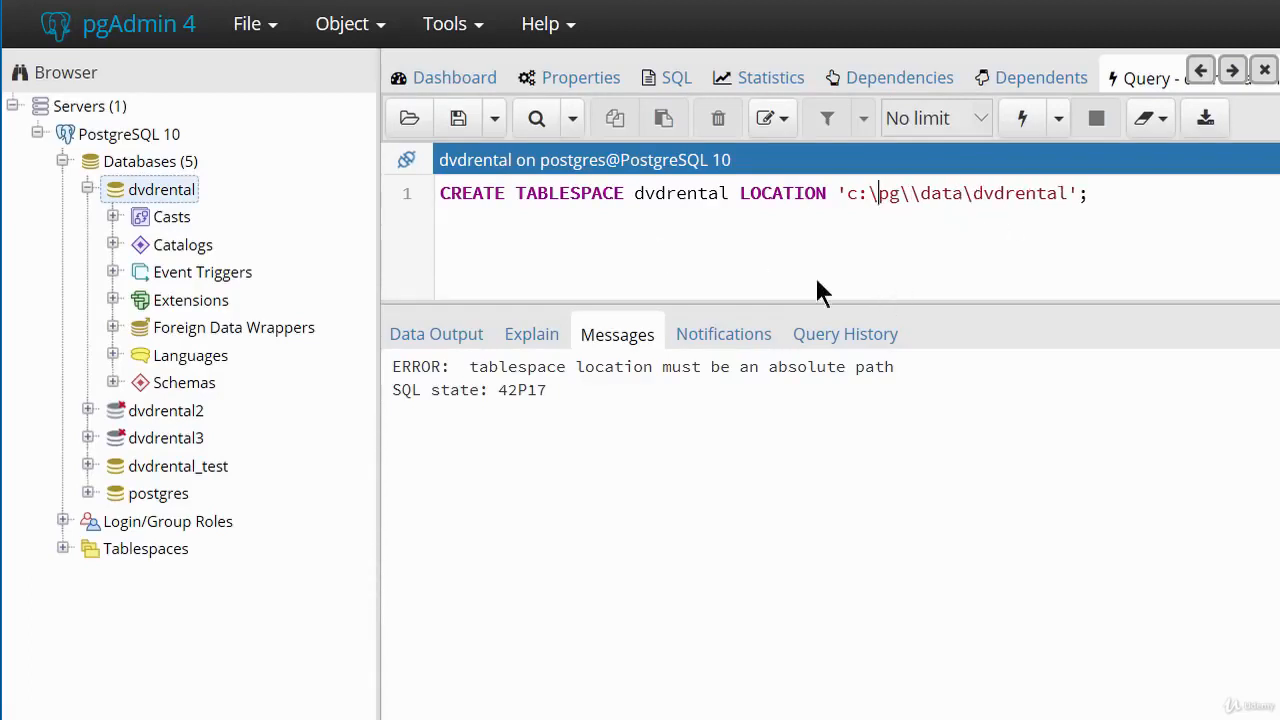
click(1060, 262)
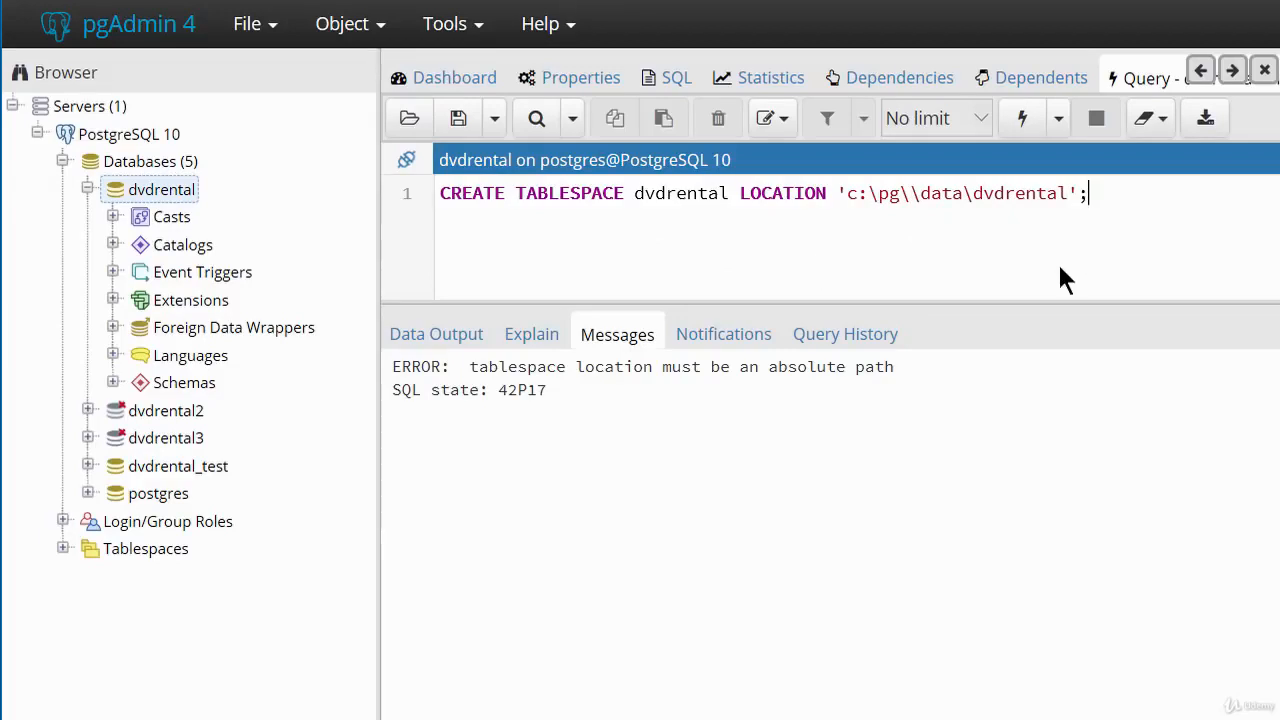
click(1023, 120)
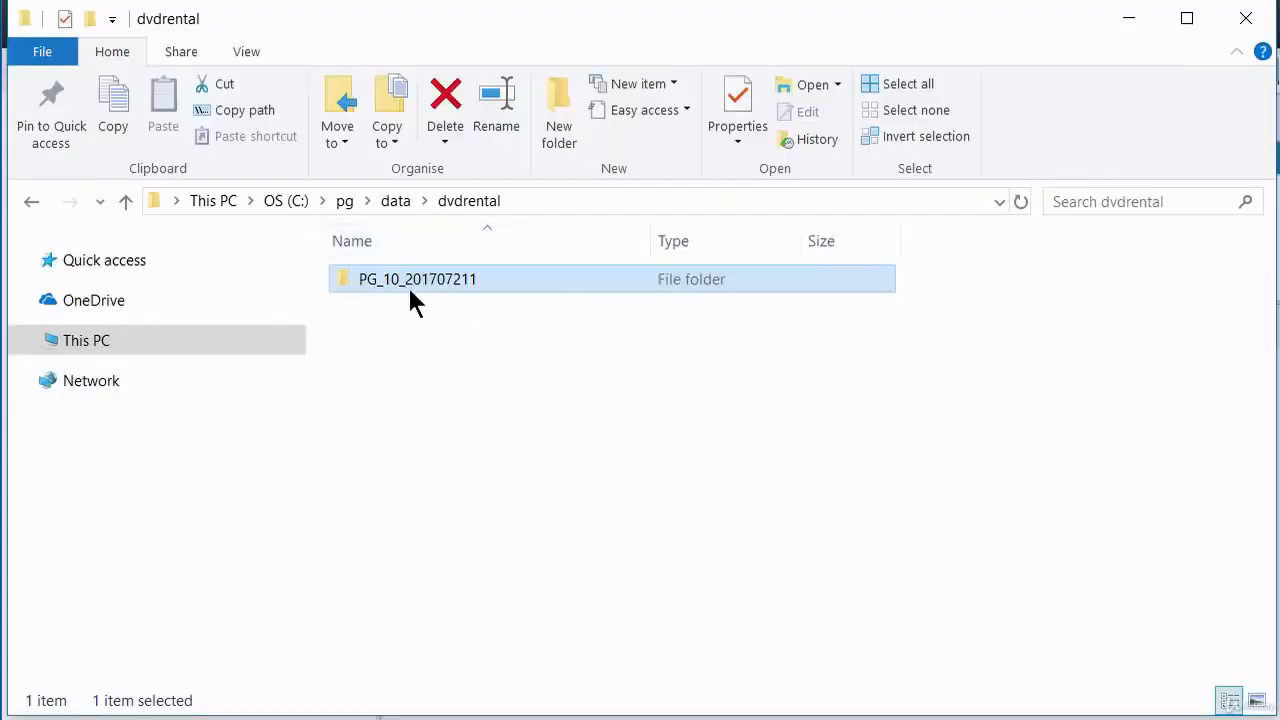
Check the dvdrental folder's path in File Explorer, and create a folder named dvdrental2 in C:\pg\data.
click(511, 201)
click(355, 202)
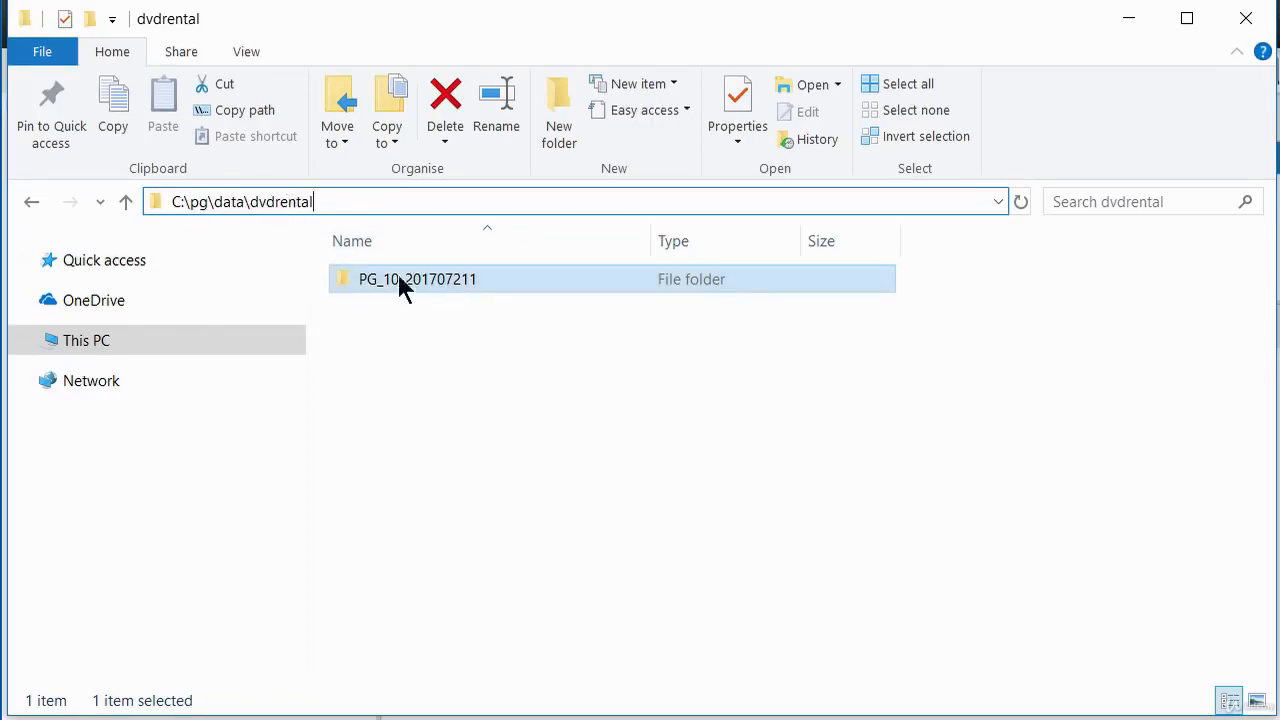
click(30, 202)
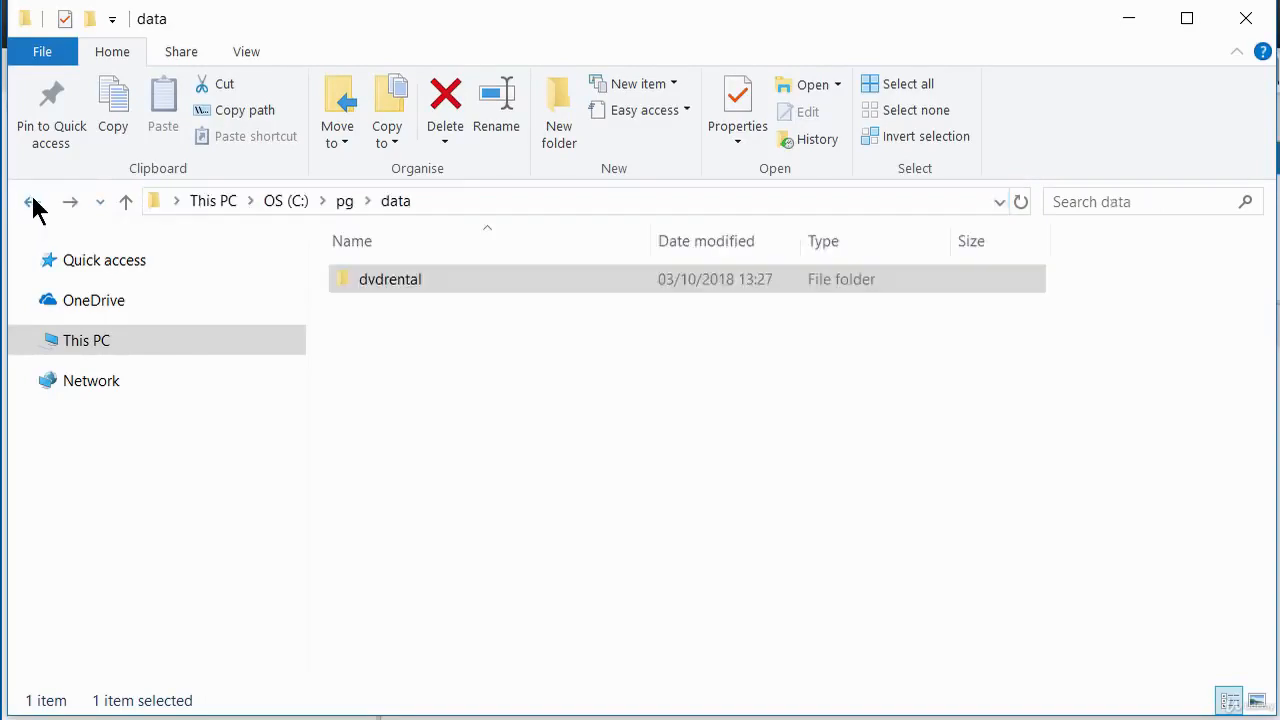
right_click(424, 345)
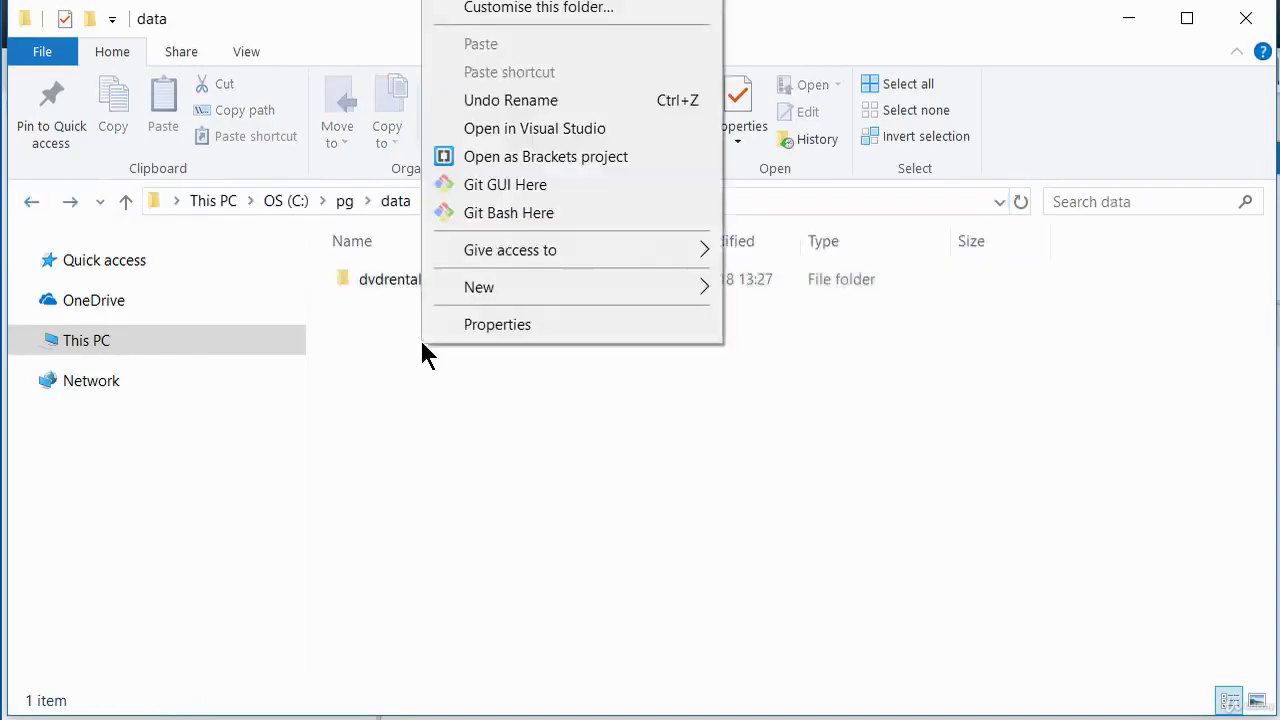
mouse_move(565, 295)
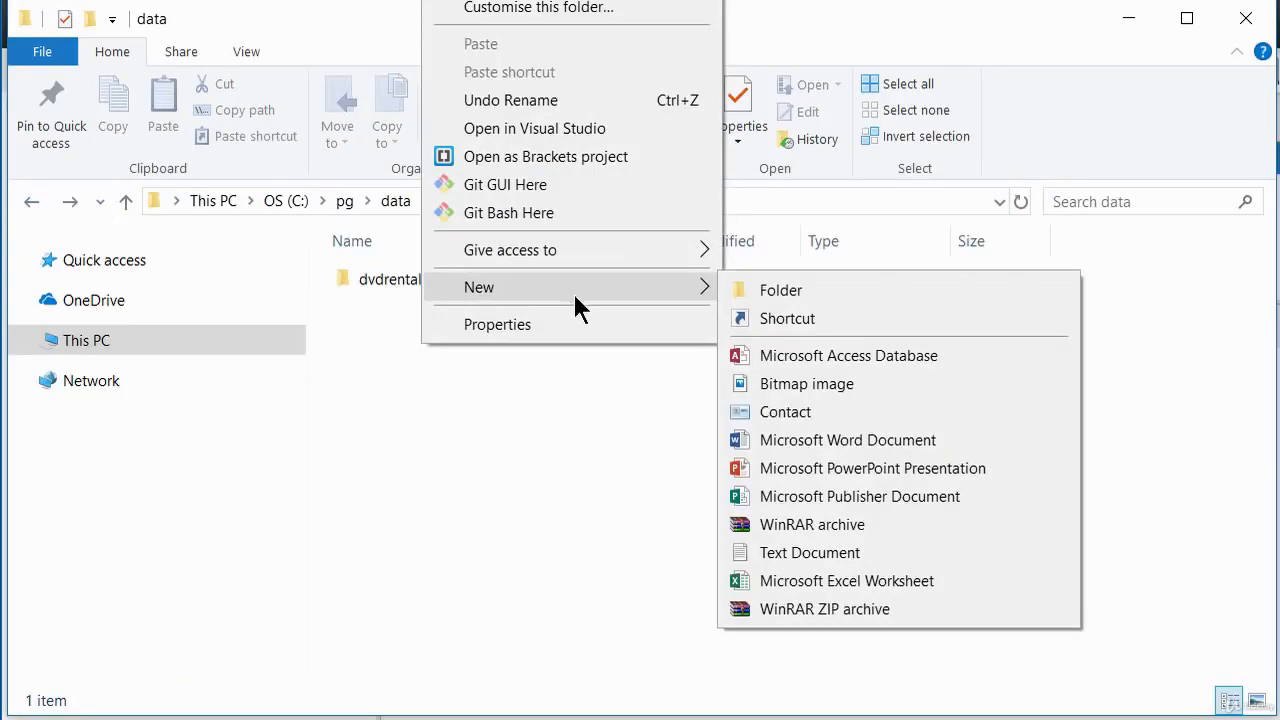
click(784, 294)
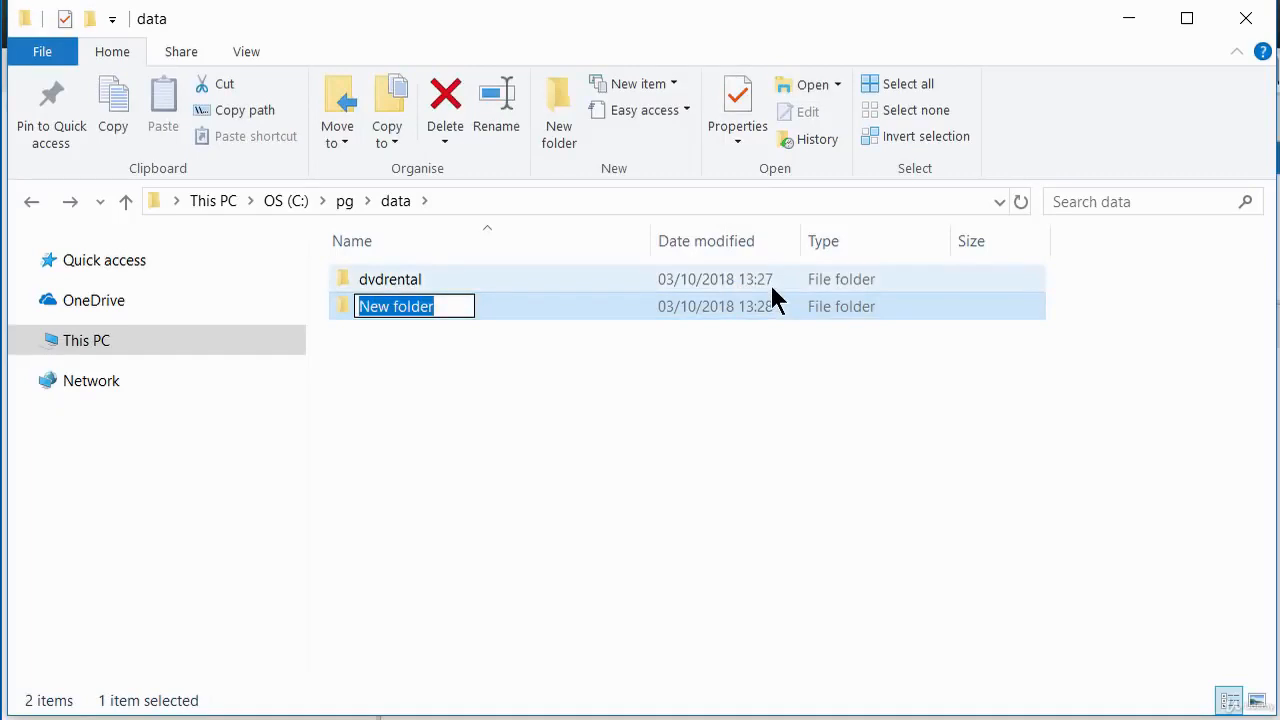
text(dvd)
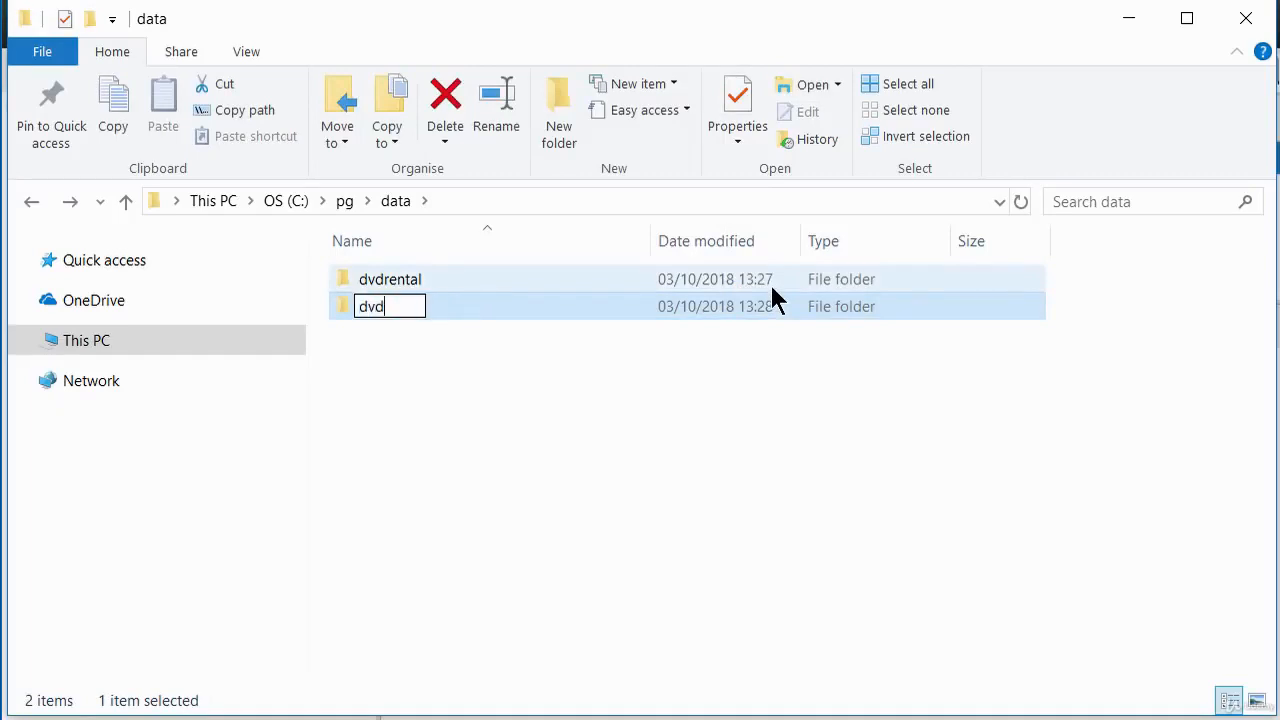
text(rental2)
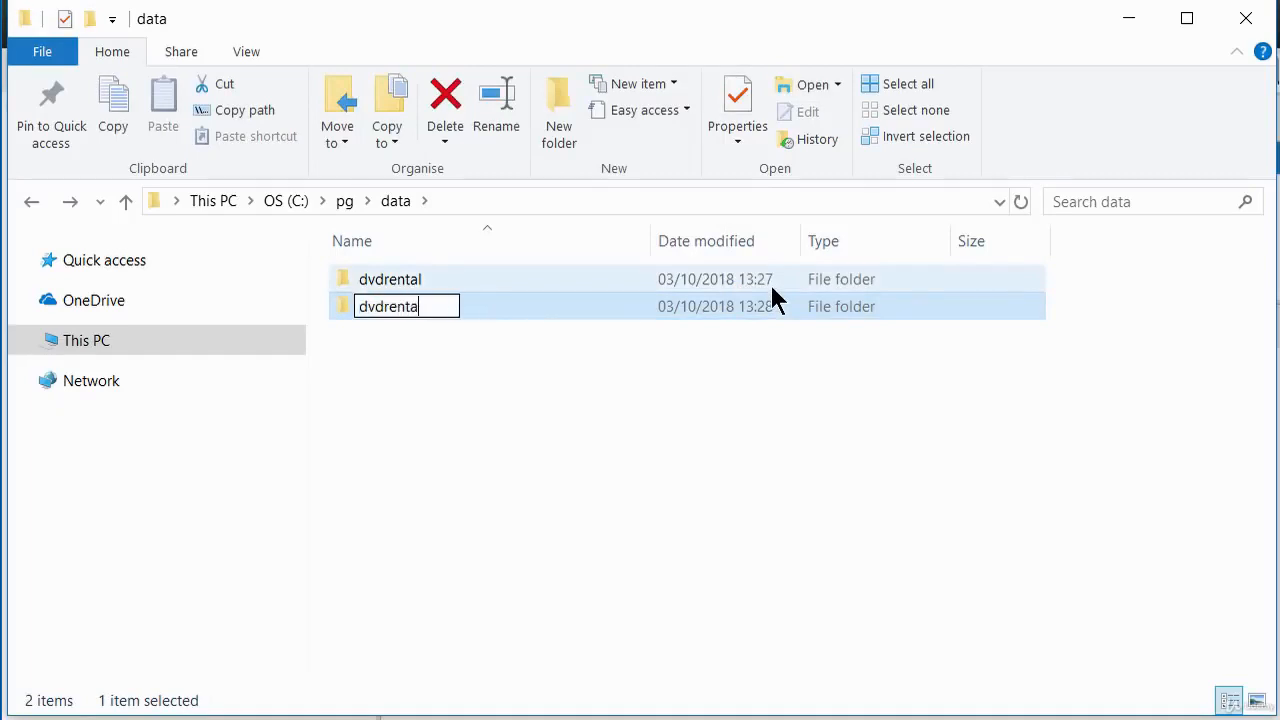
click(688, 376)
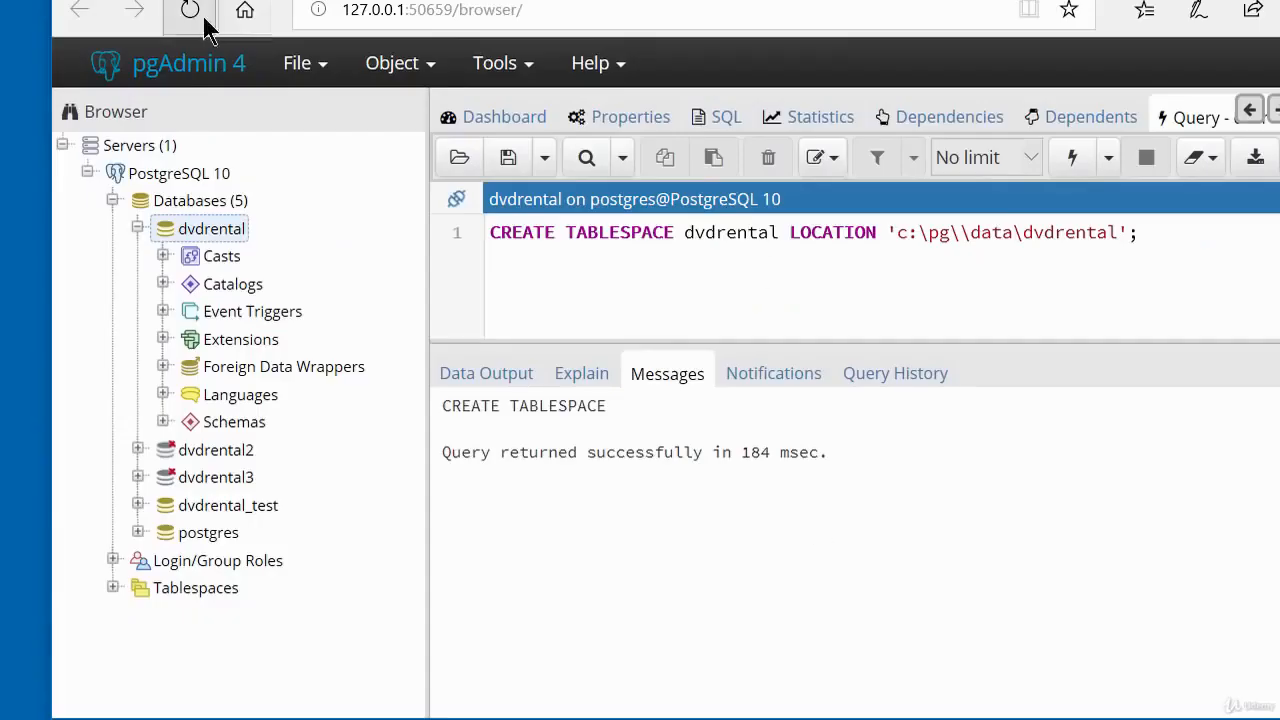
Back in pgAdmin, collapse the databases and expand the tablespaces of the PostgreSQL 10 server.
click(112, 200)
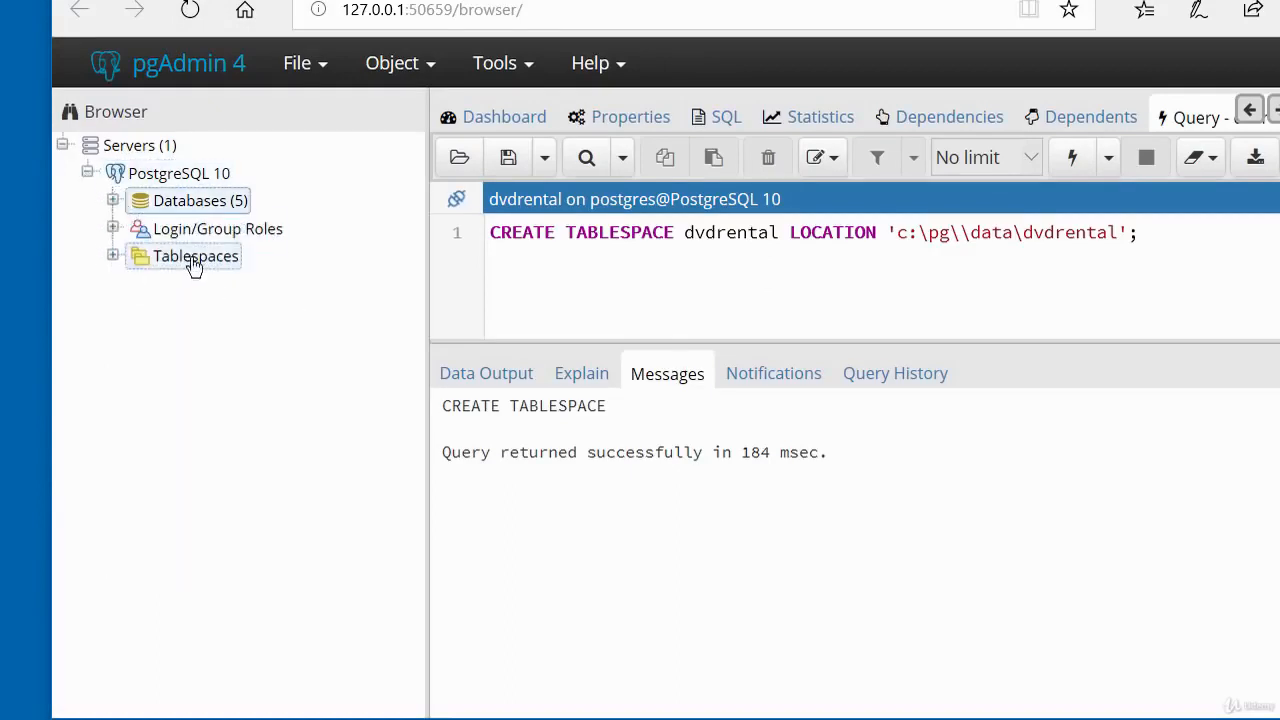
click(112, 256)
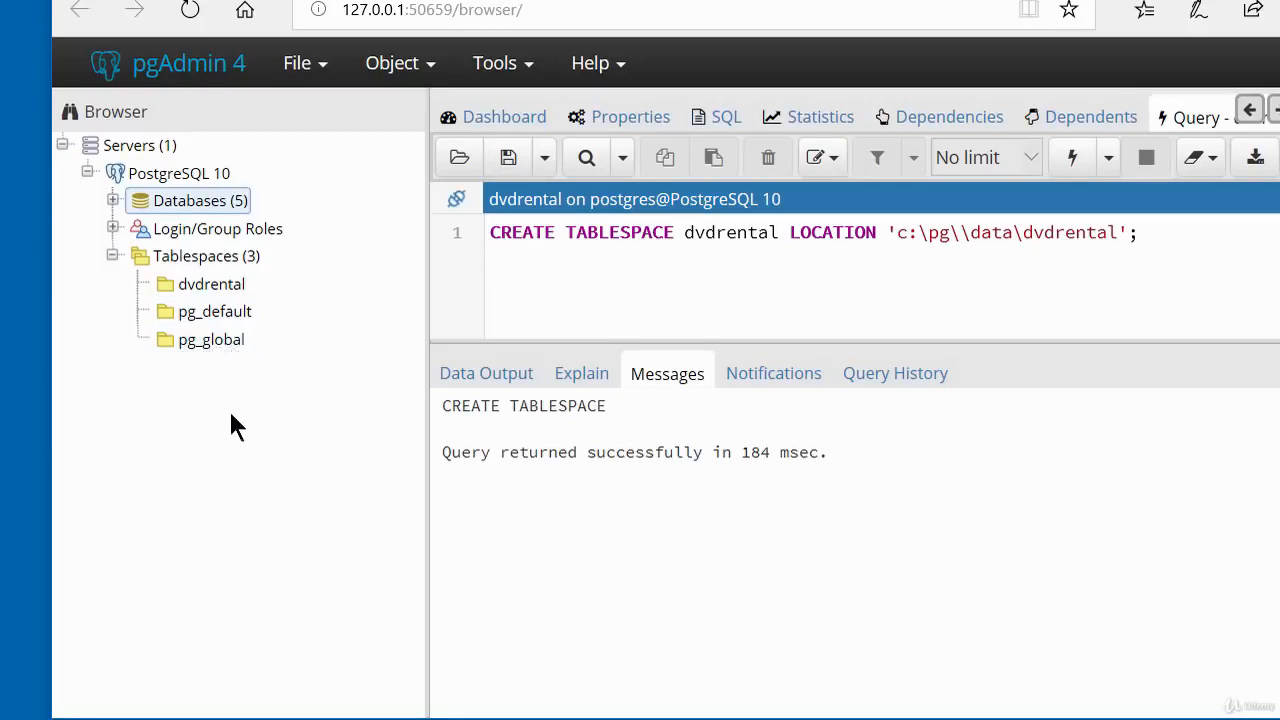
Start creating a new tablespace on the PostgreSQL 10 server and name it dvdrental2.
click(212, 261)
right_click(212, 259)
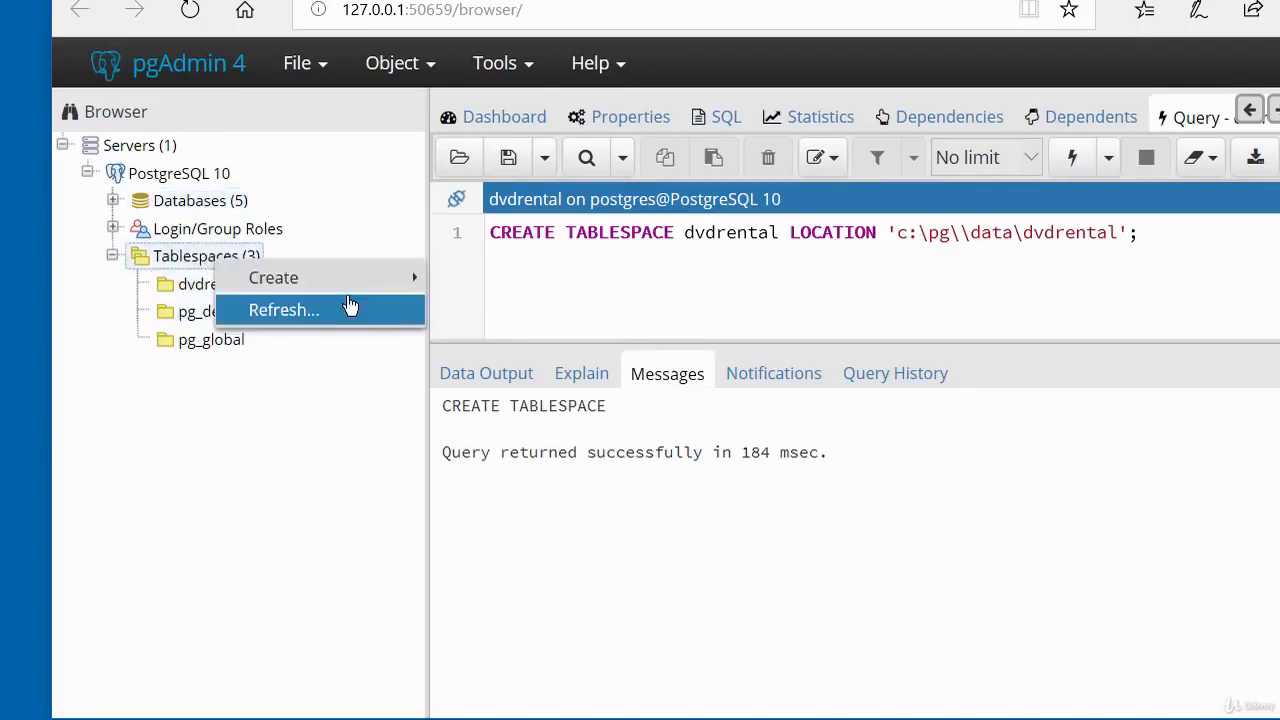
mouse_move(345, 284)
click(470, 291)
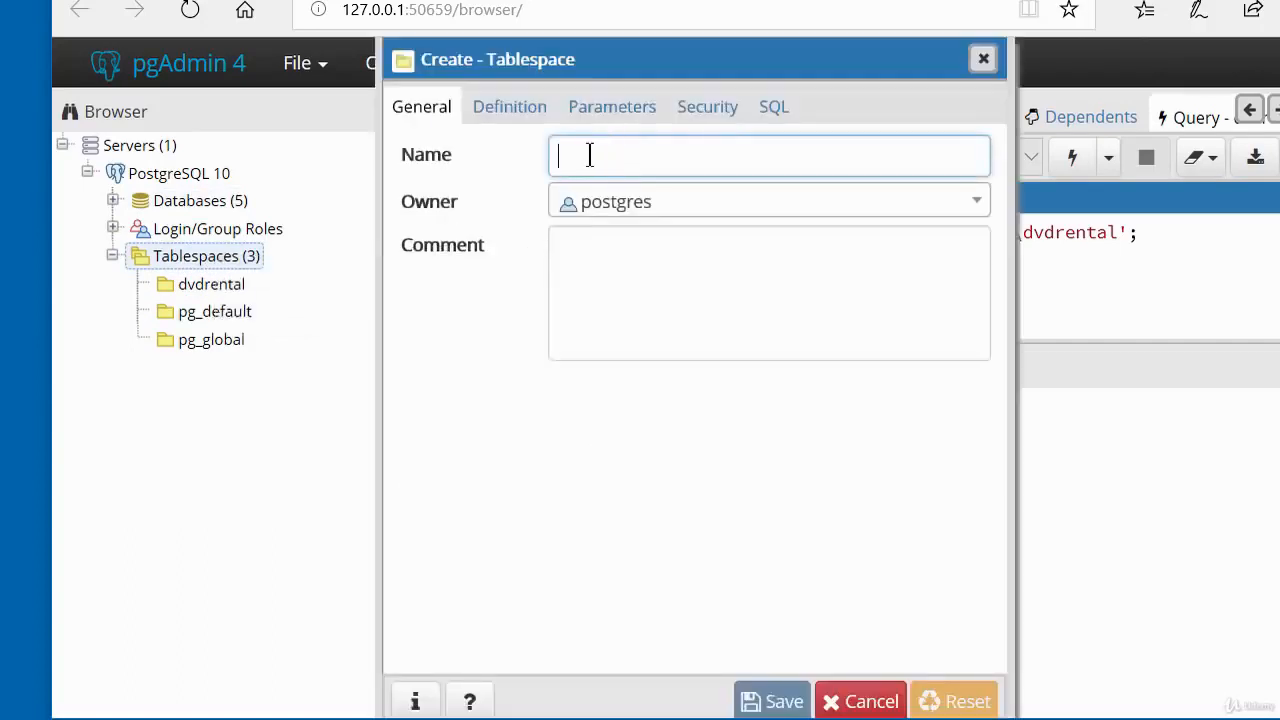
text(dv)
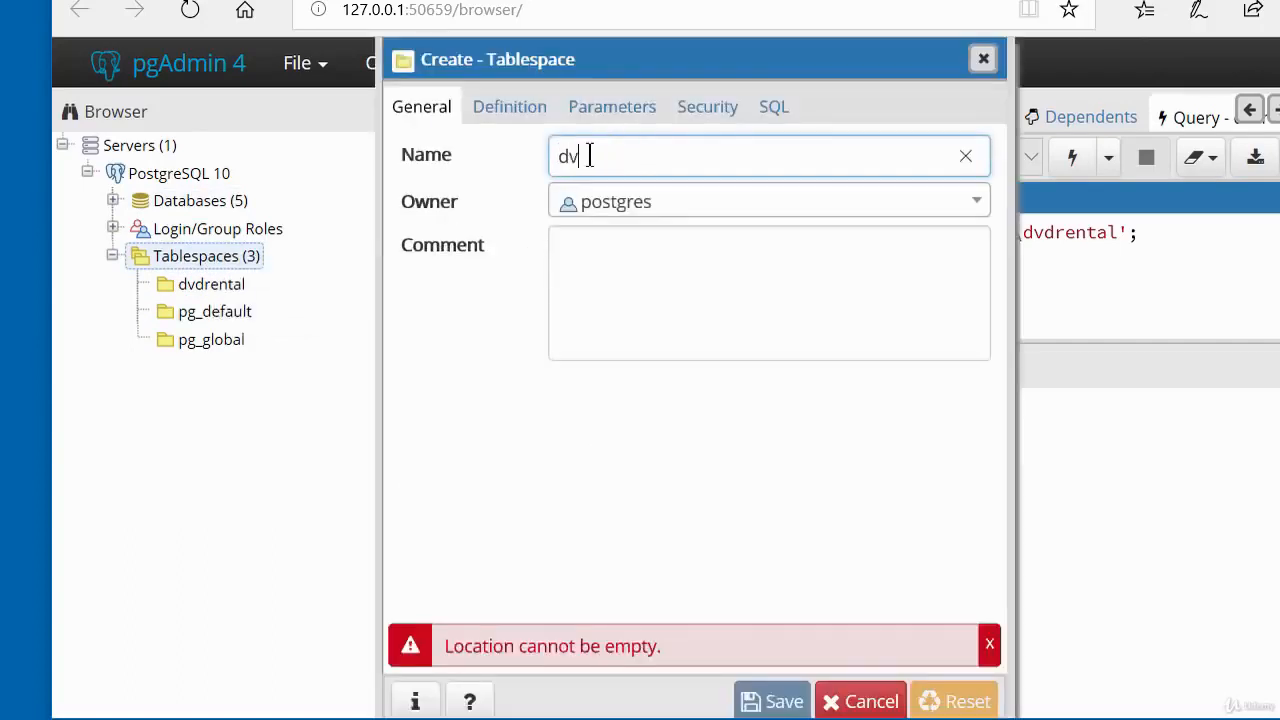
text(drental2)
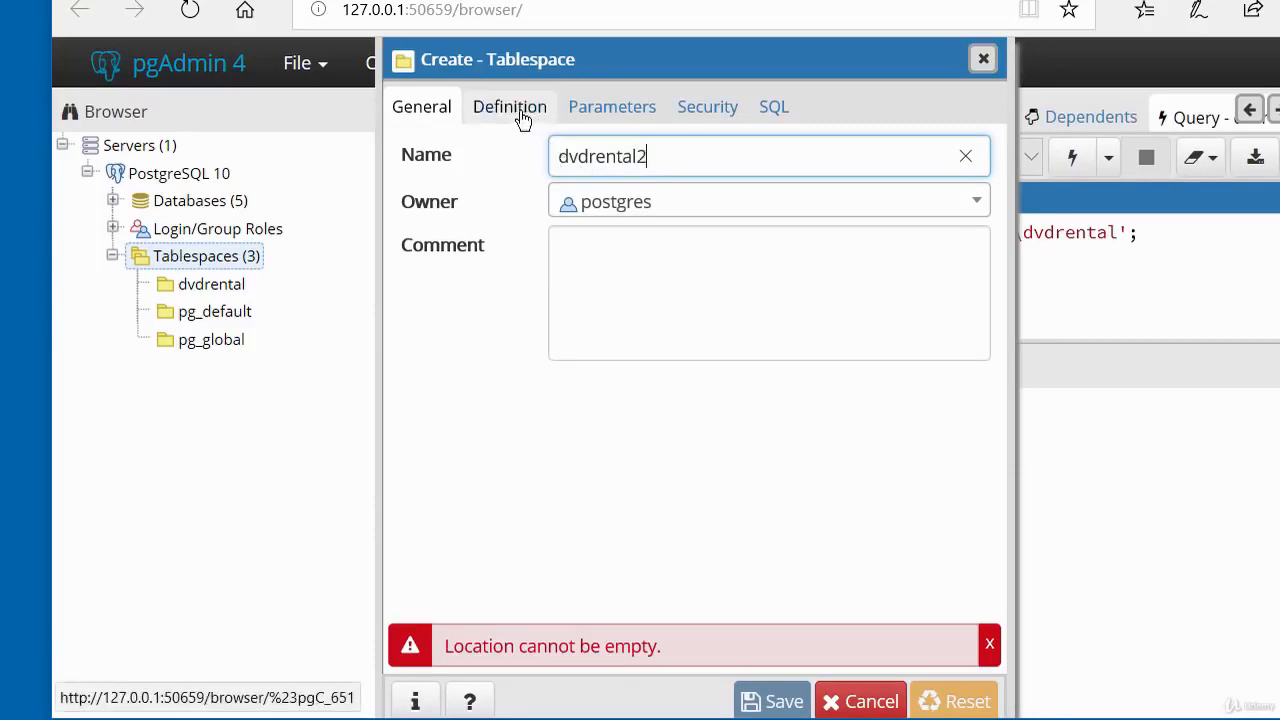
Paste the copied CREATE TABLESPACE statement as the new tablespace's location and edit it down to c:\pg\\data\dvdrental2';.
click(530, 117)
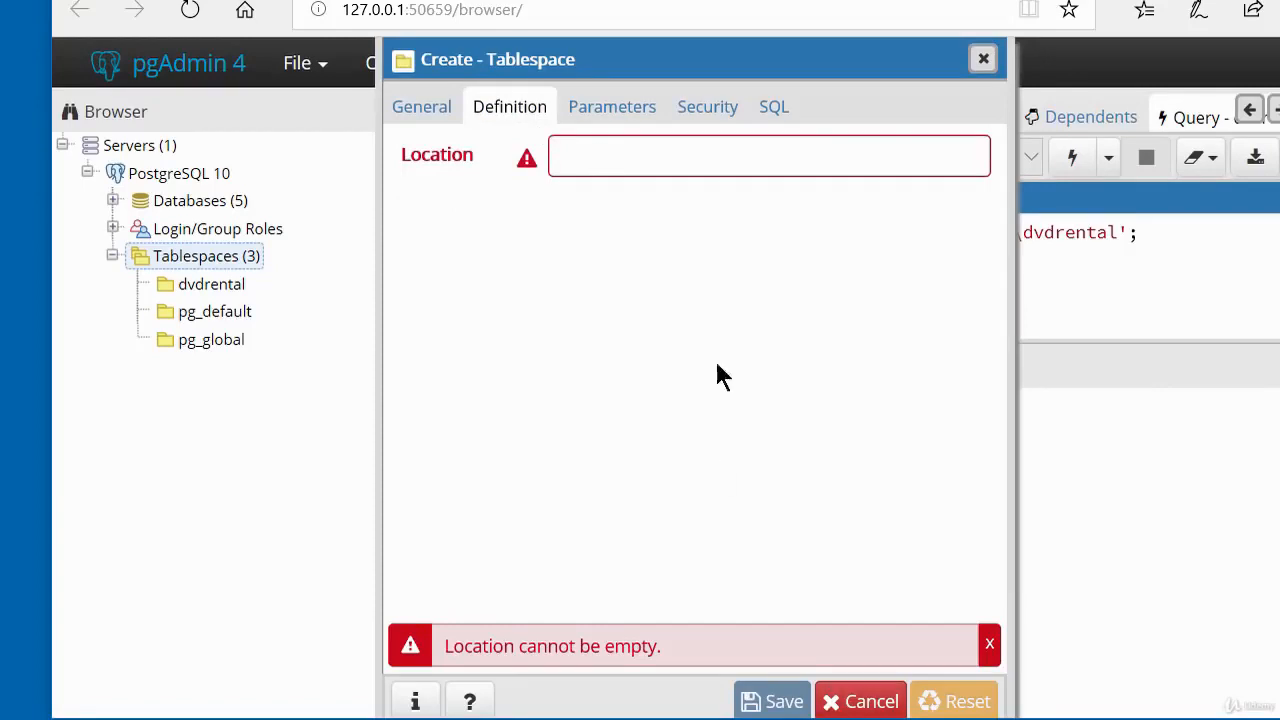
right_click(596, 162)
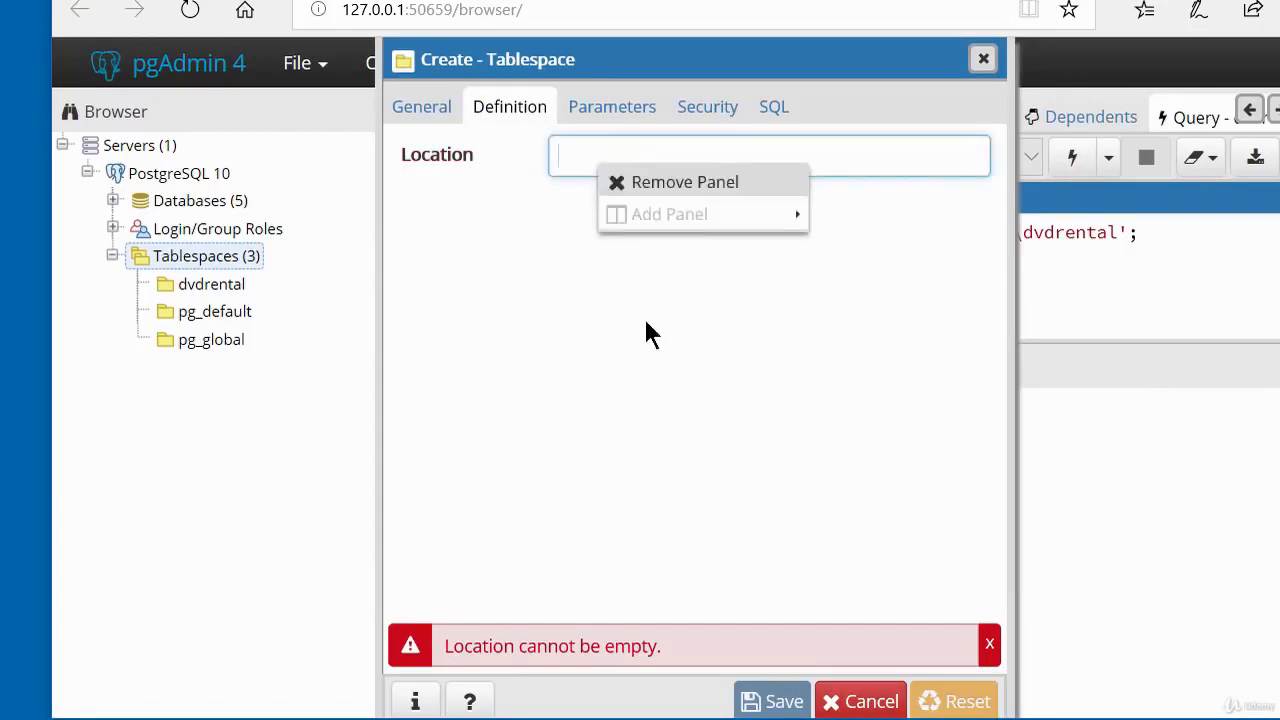
click(599, 163)
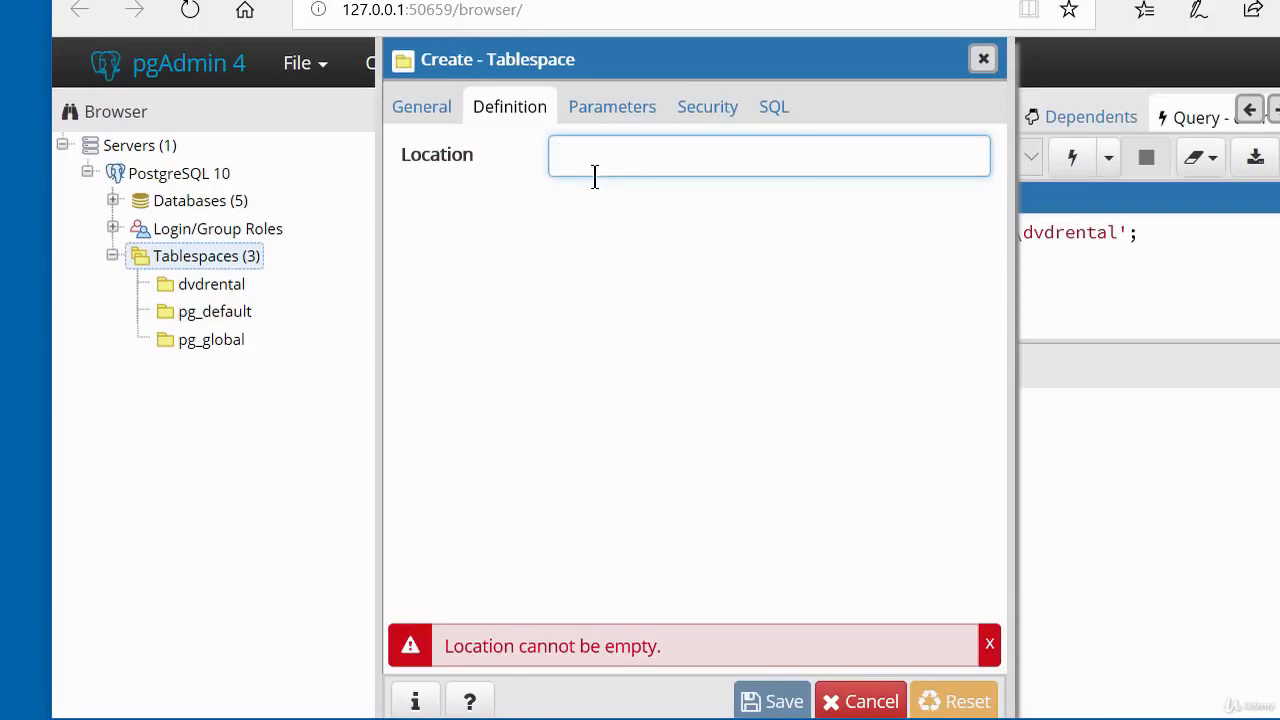
text(CREATE TABLESPACE dvdrental LOCATION 'c:pg\\data\\dvdrental';)
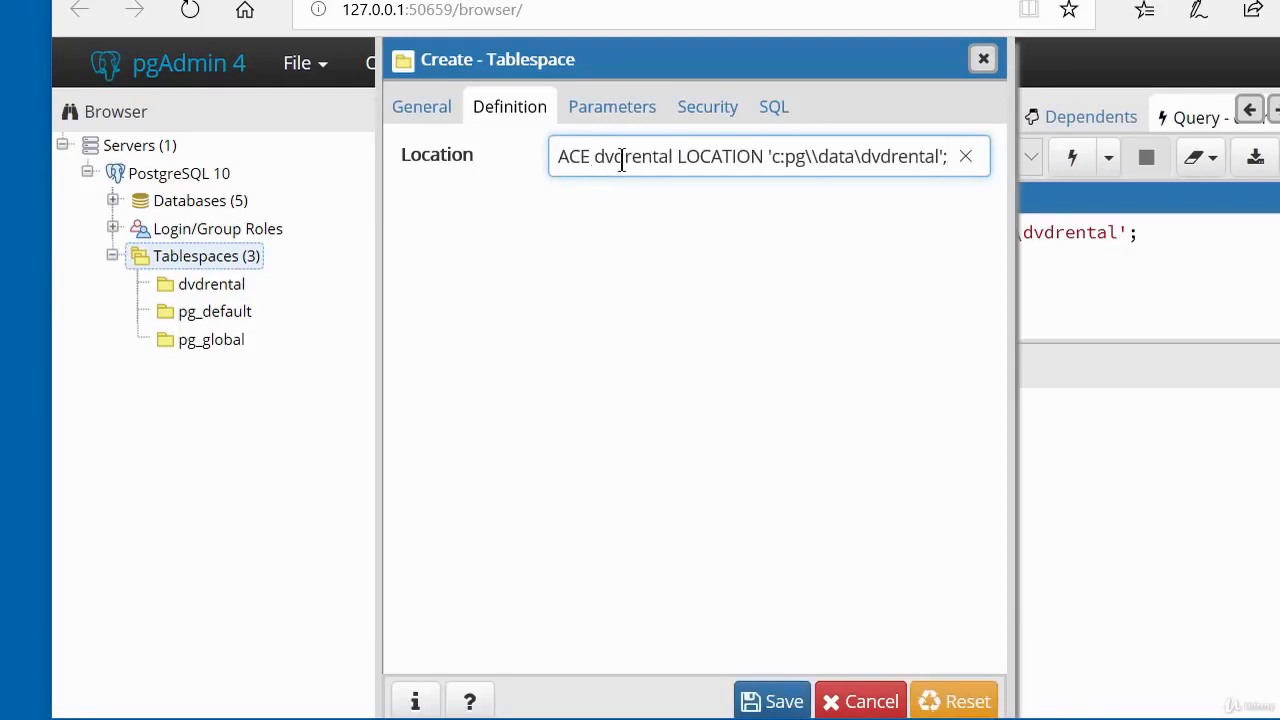
drag(620, 157, 517, 171)
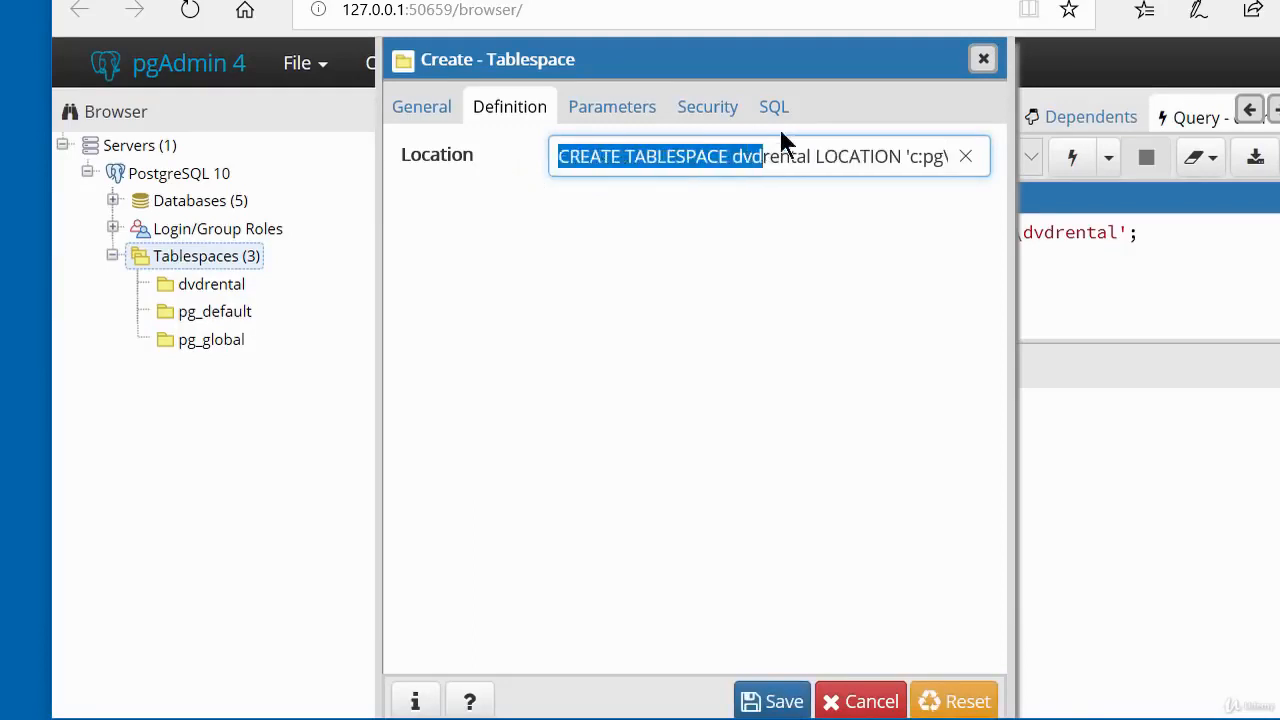
click(771, 157)
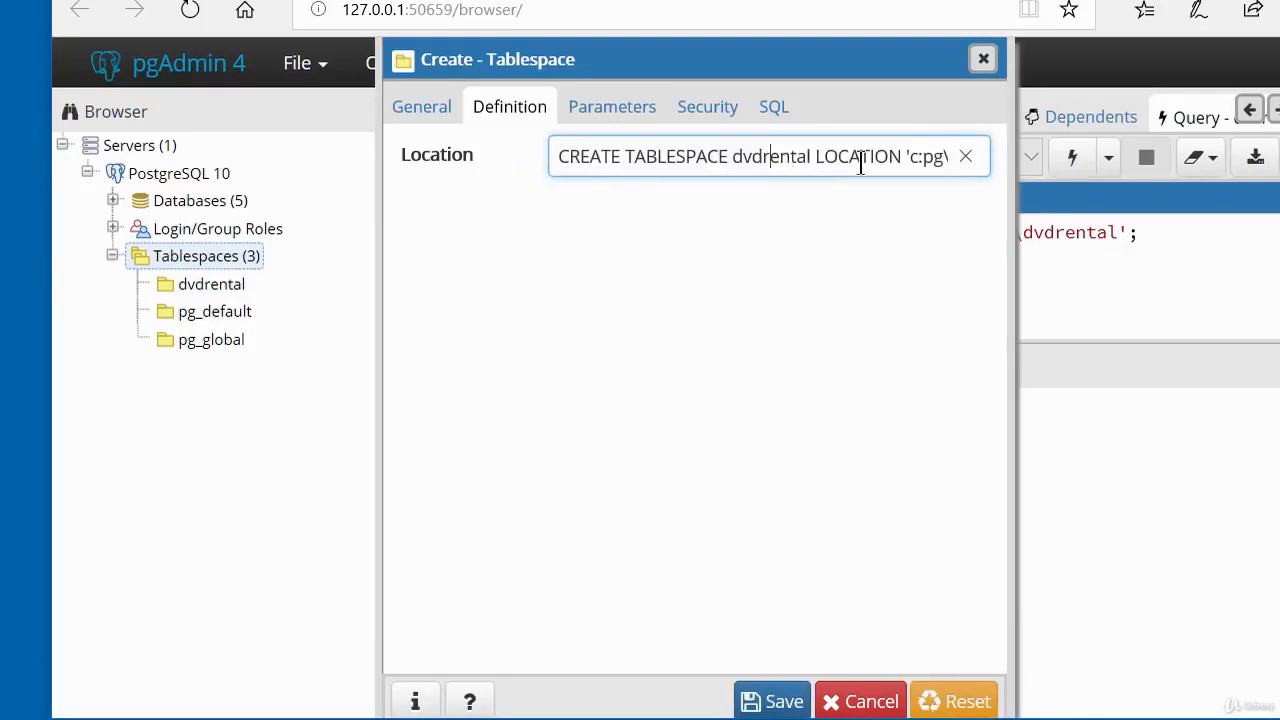
drag(906, 152, 509, 171)
key(BackSpace)
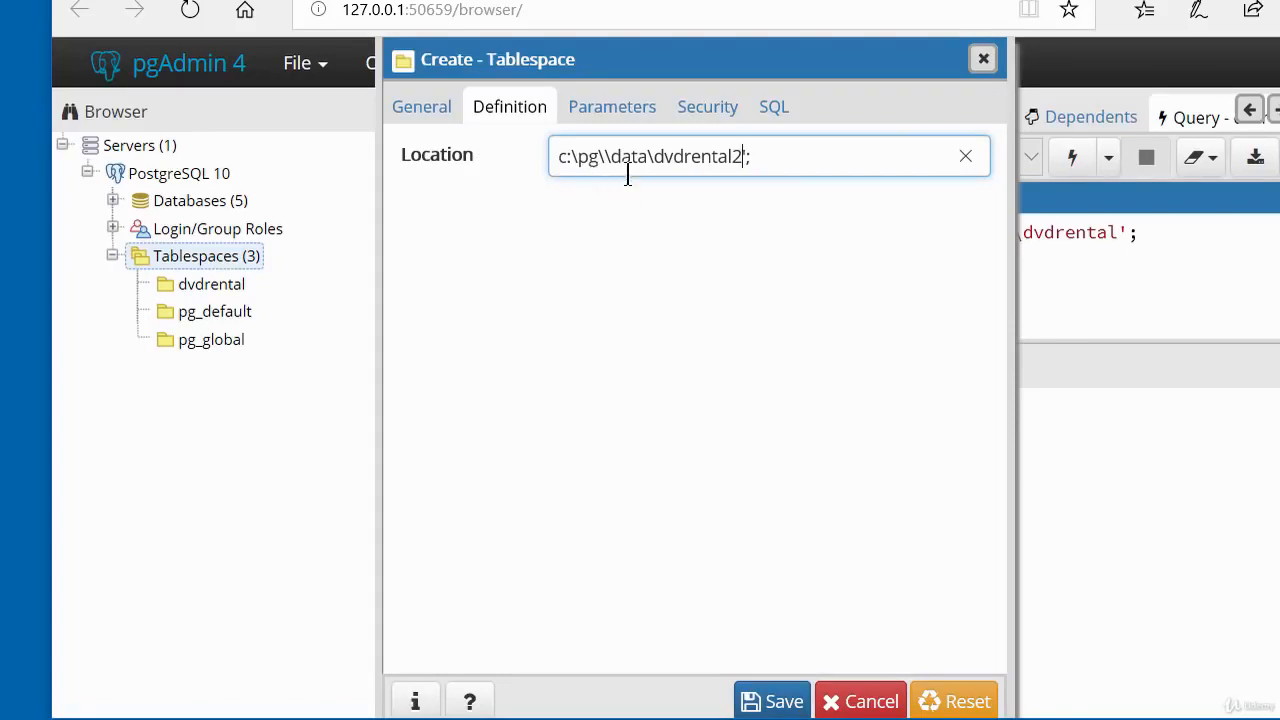
Correct the location to c:\pg\data\dvdrental2 by removing the extra backslash and the trailing quote and semicolon.
click(603, 156)
key(Delete)
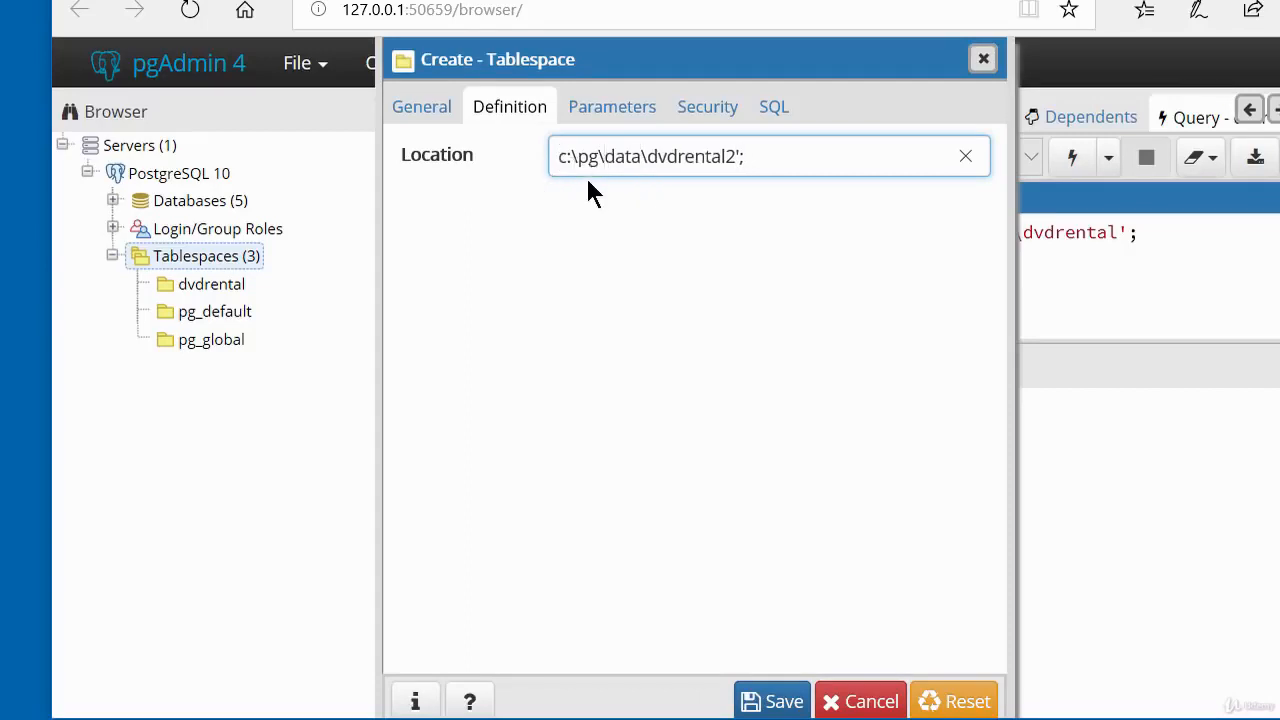
click(757, 168)
key(BackSpace)
key(BackSpace)
Save the dvdrental2 tablespace and refresh the server's list of tablespaces.
click(782, 702)
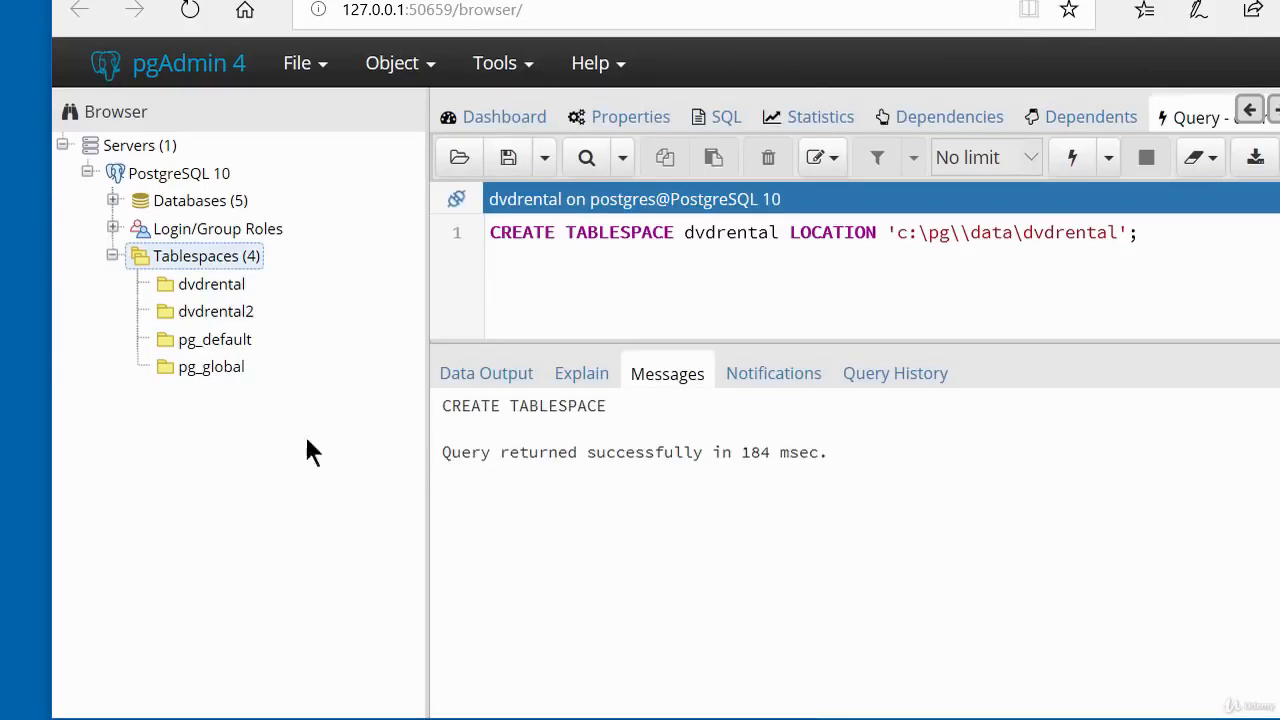
right_click(222, 260)
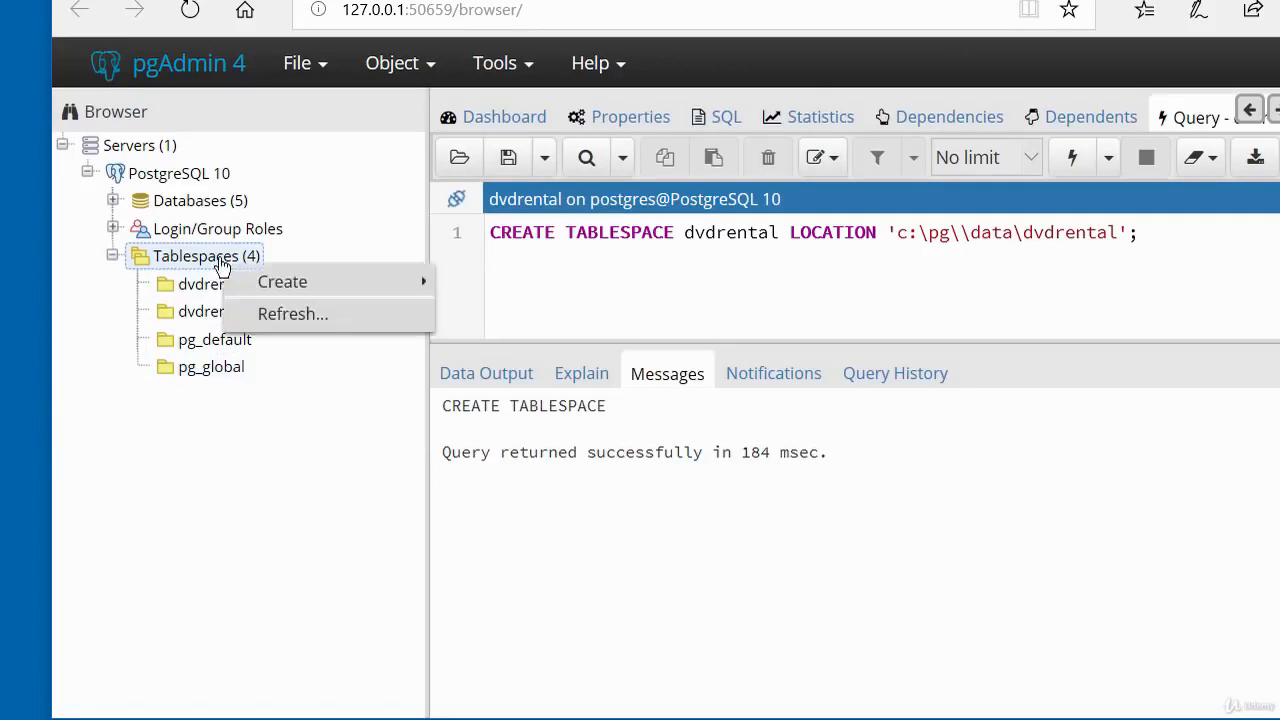
click(268, 318)
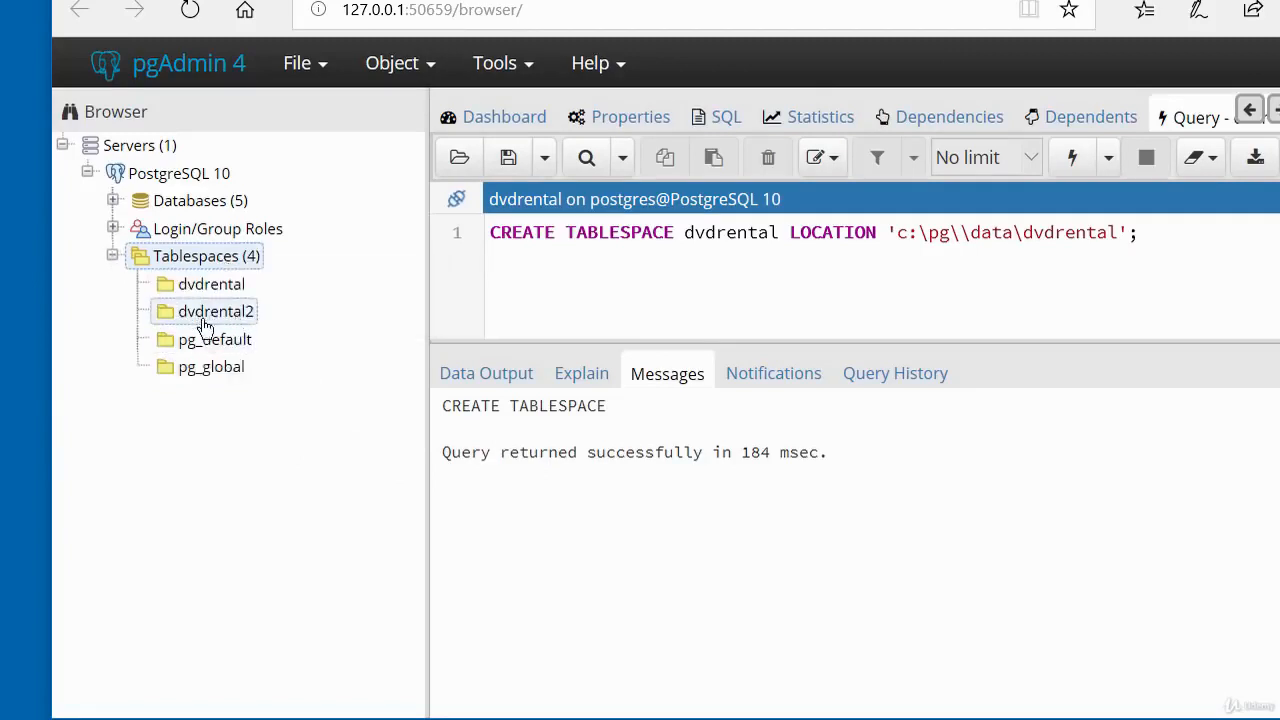